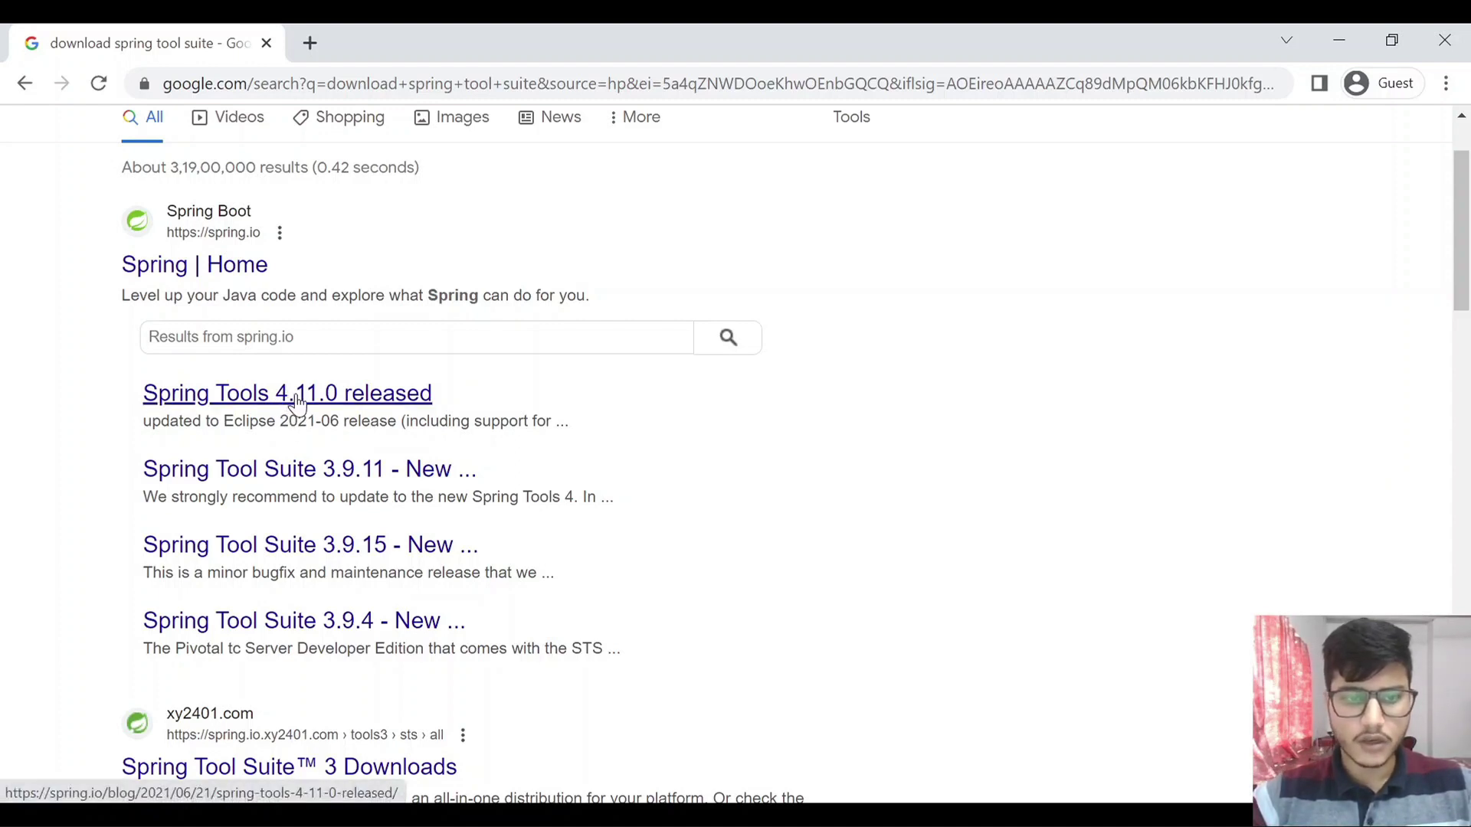
Open the Spring Tools 4.11.0 release post from the search results and follow its link to the spring.io/tools page
click(297, 404)
scroll(534, 468, down, 3)
scroll(534, 467, down, 6)
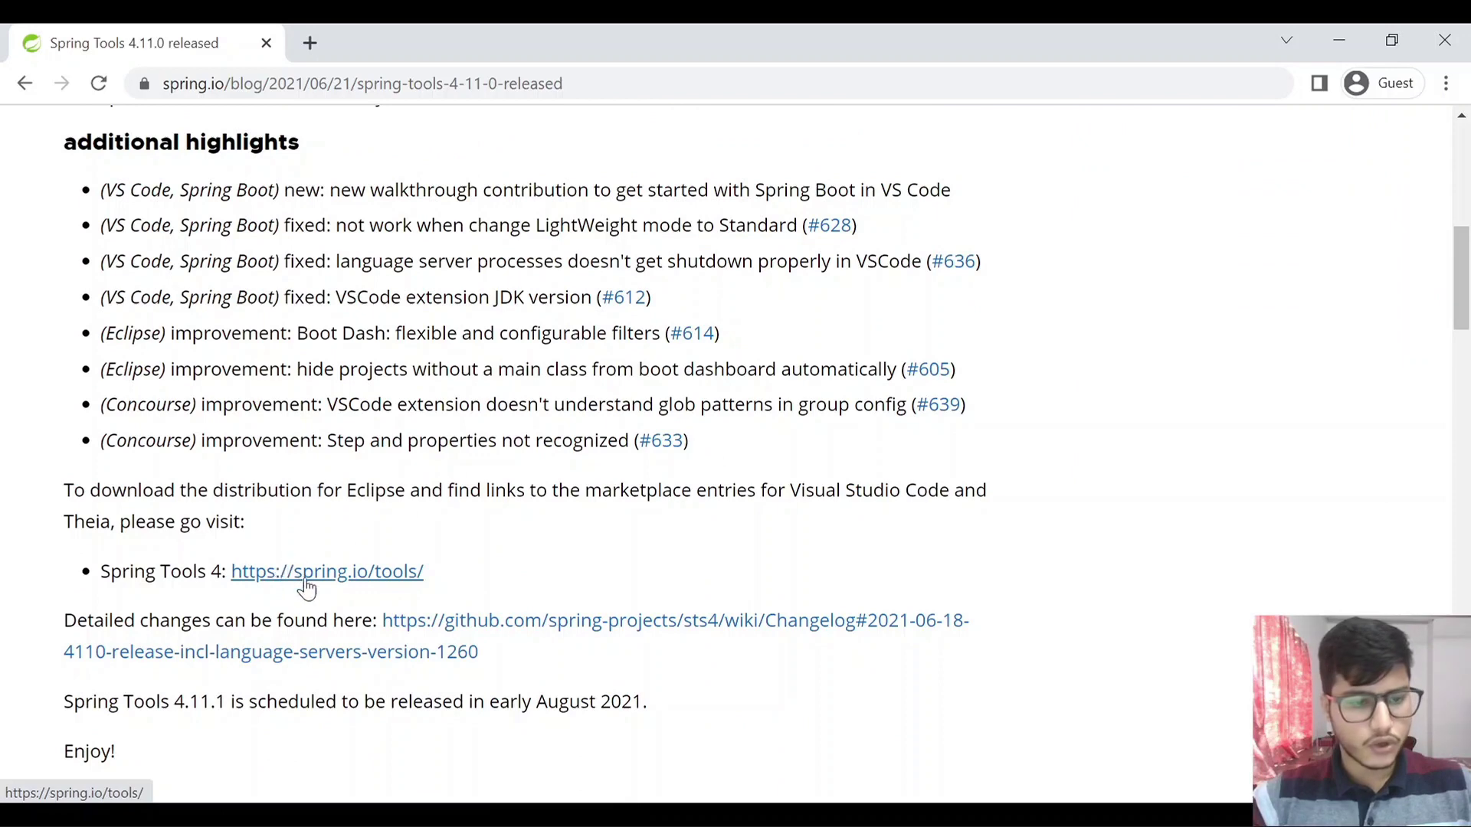
click(363, 577)
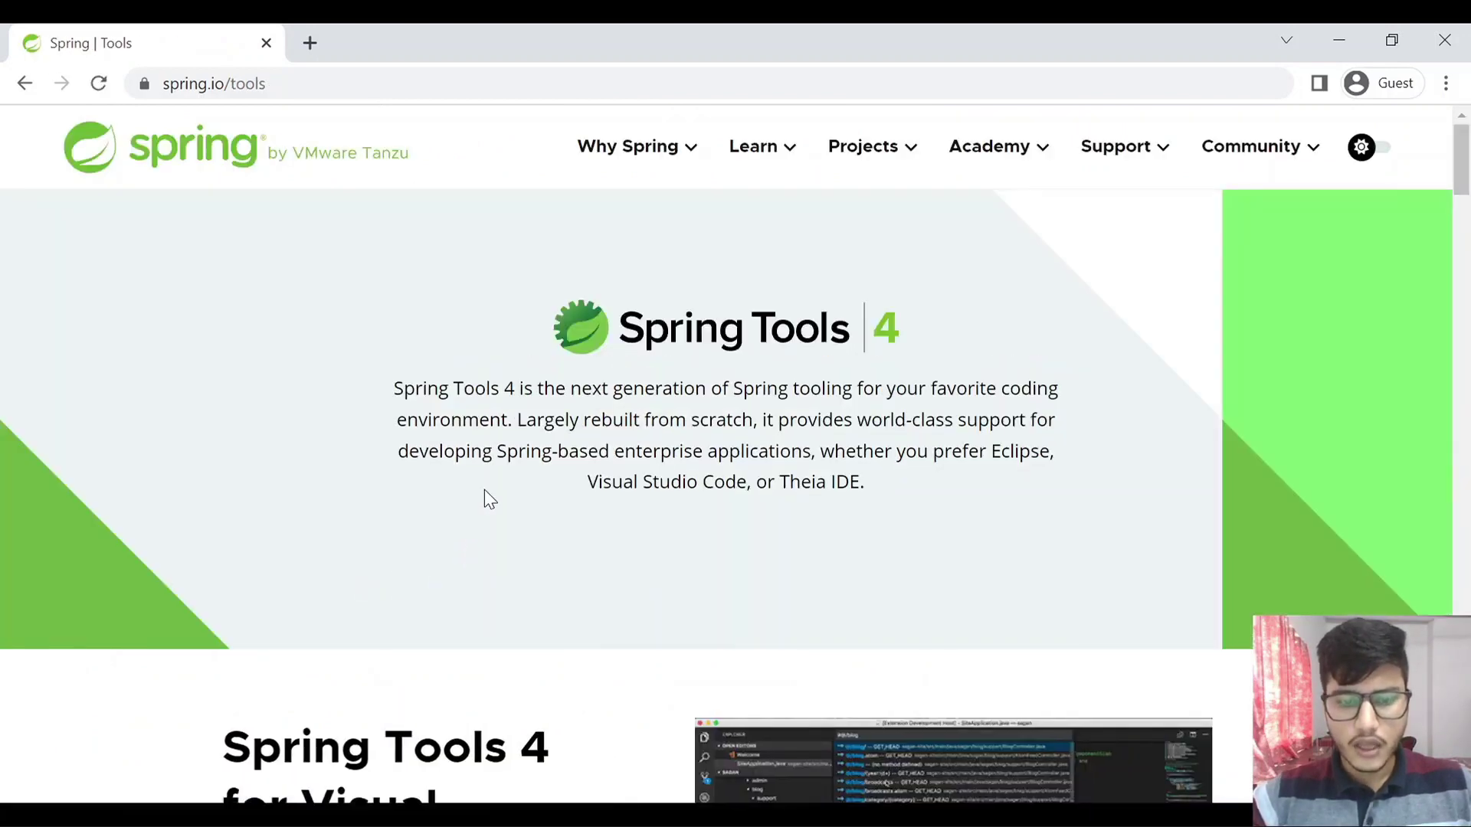
Download the Windows x86_64 build of Spring Tools 4 for Eclipse, version 4.18.0
scroll(486, 499, down, 6)
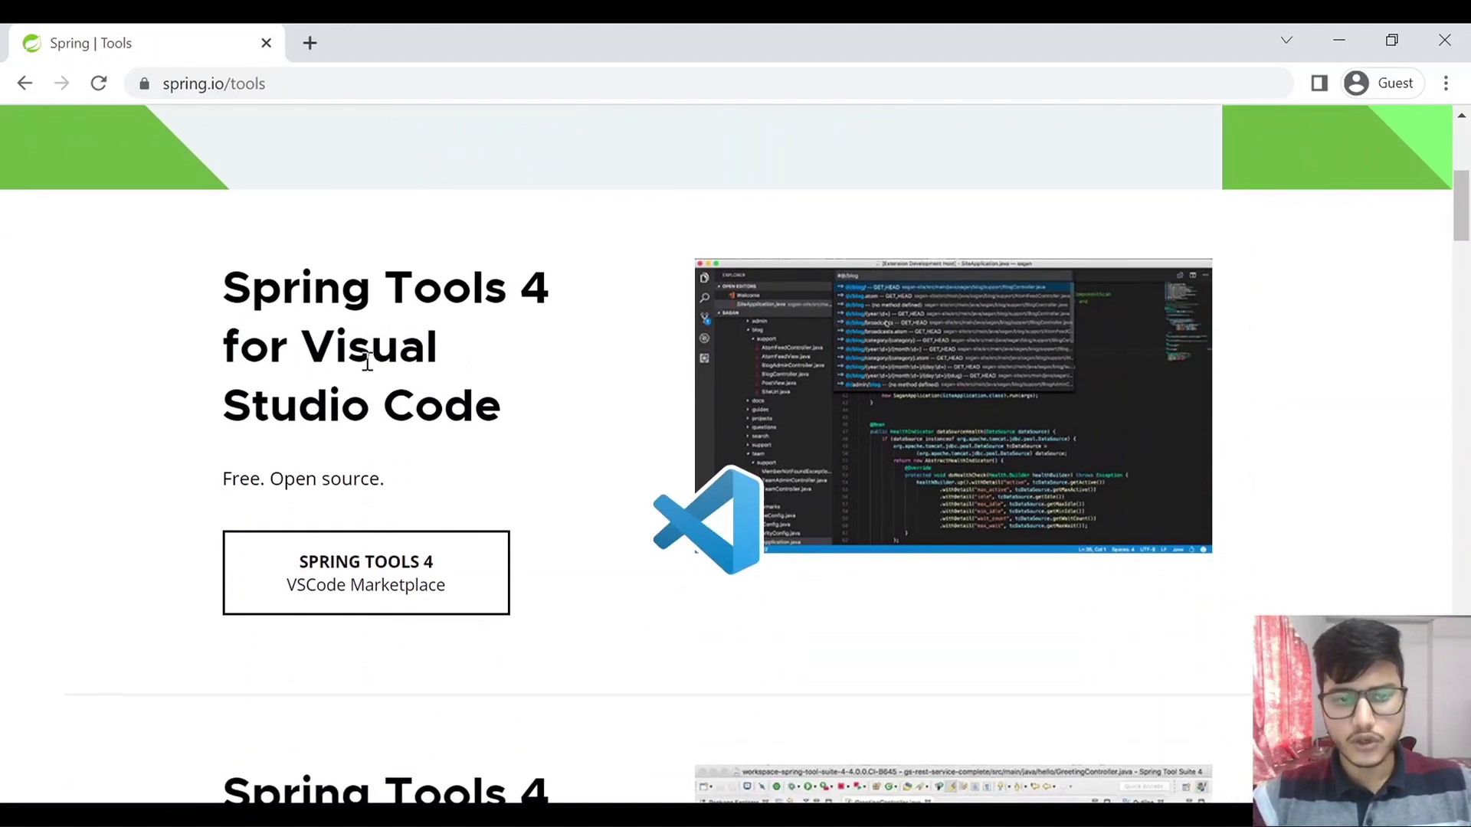
scroll(528, 349, down, 2)
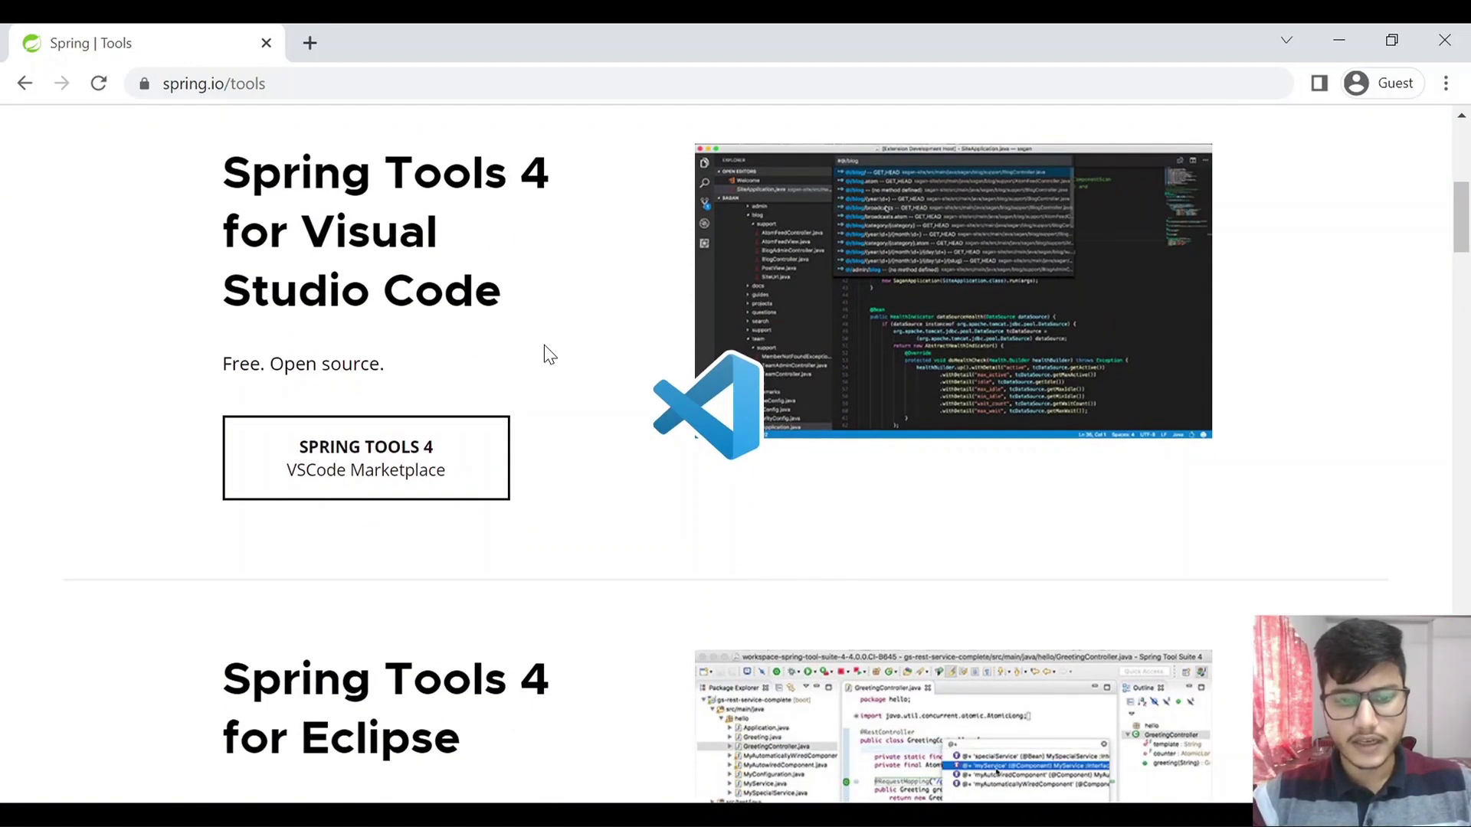
scroll(546, 349, down, 2)
scroll(553, 353, down, 2)
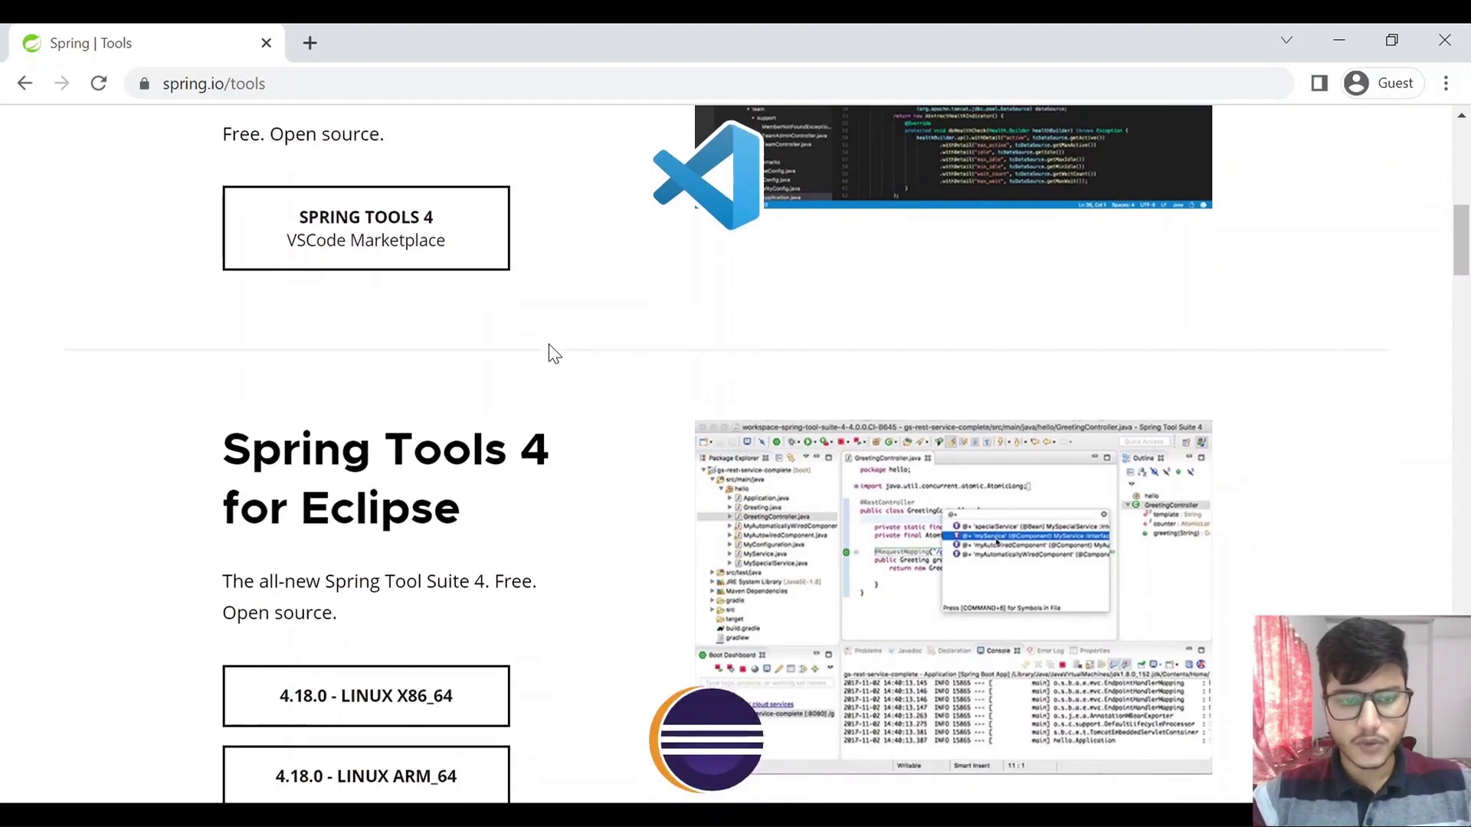
scroll(556, 330, down, 6)
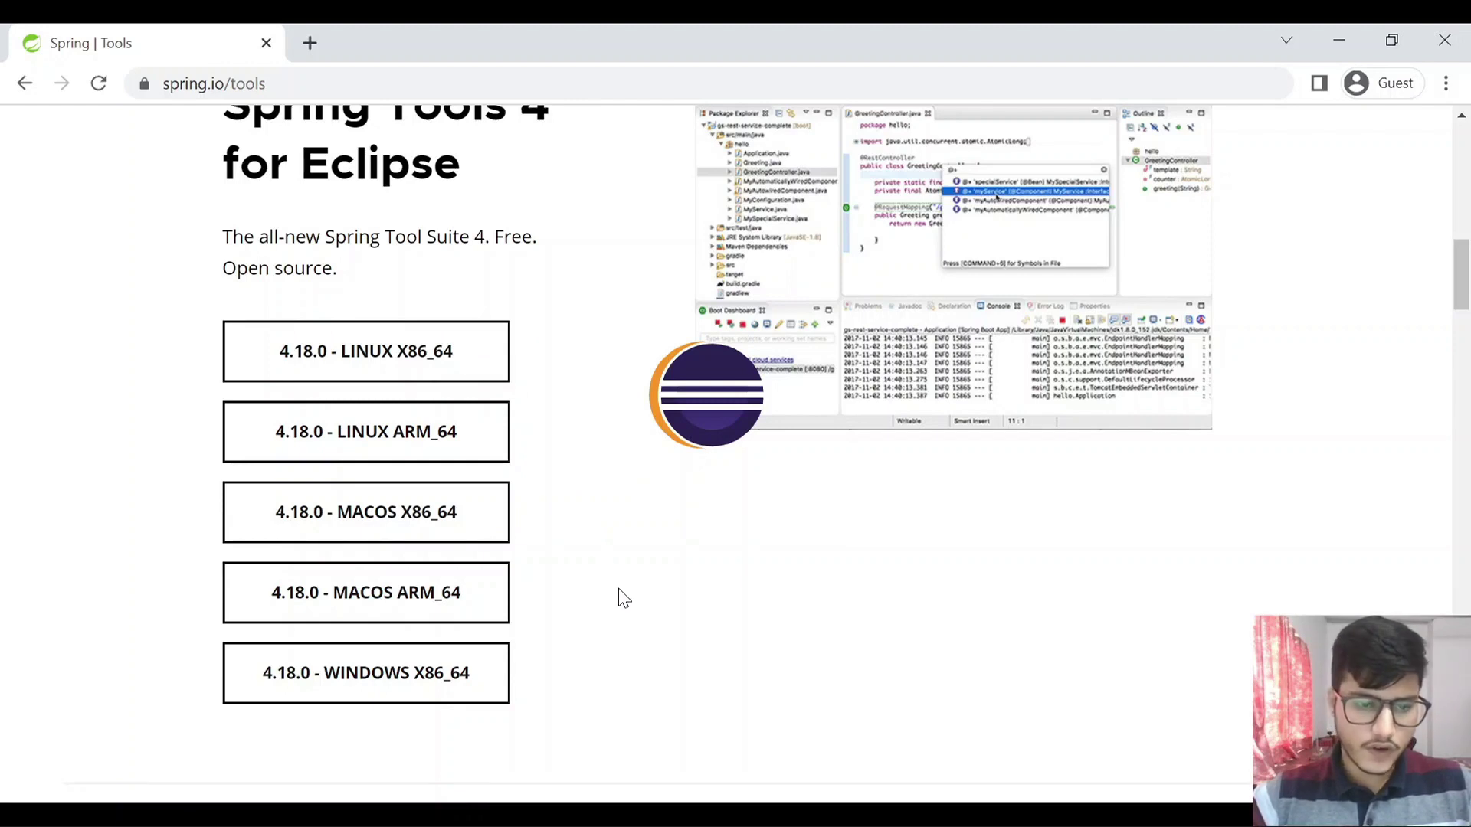
click(452, 694)
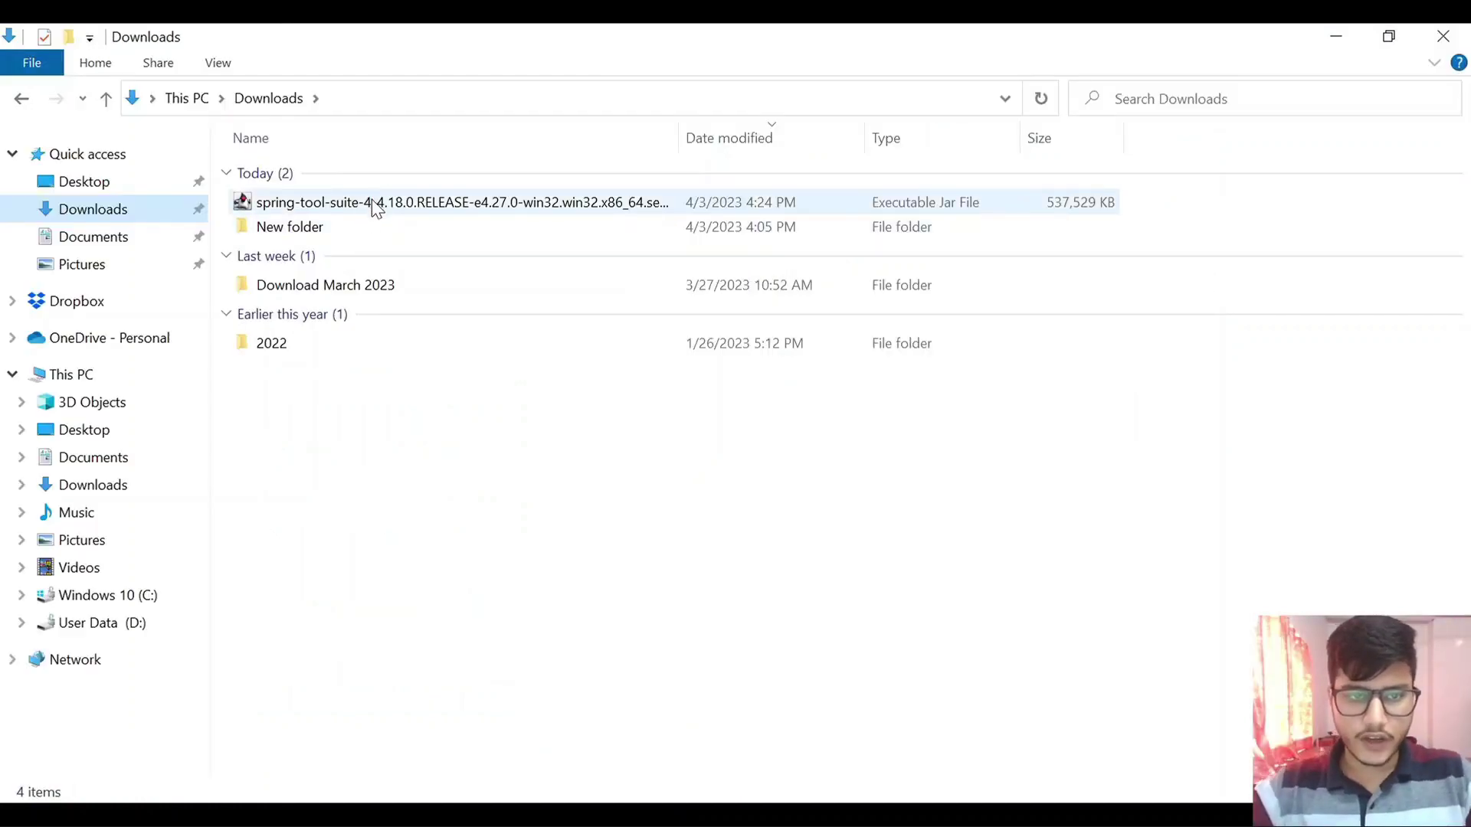
Create a folder named STS in Downloads and move the downloaded spring-tool-suite-4 jar file into it
right_click(416, 549)
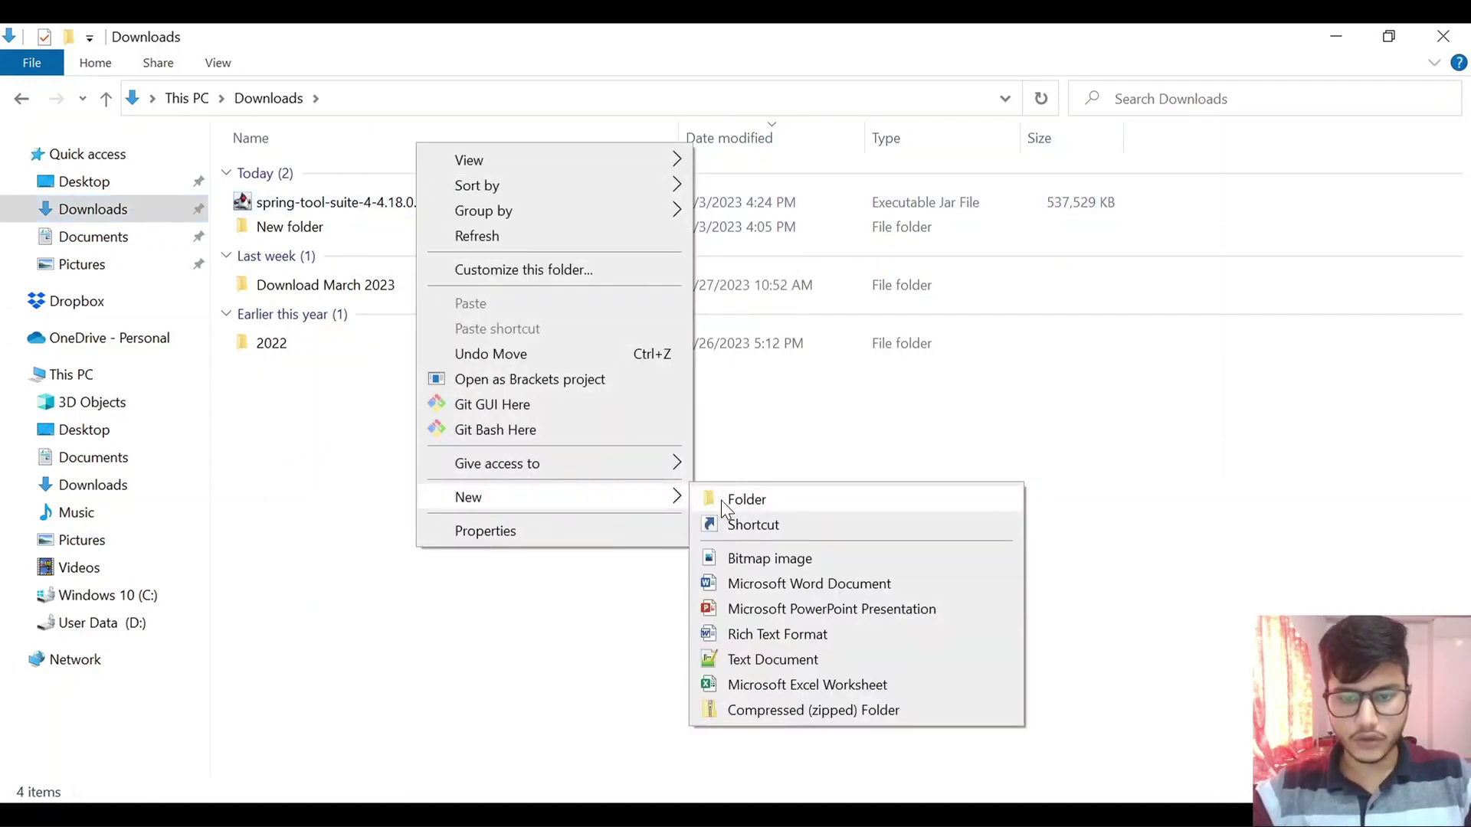
click(720, 499)
text(STS)
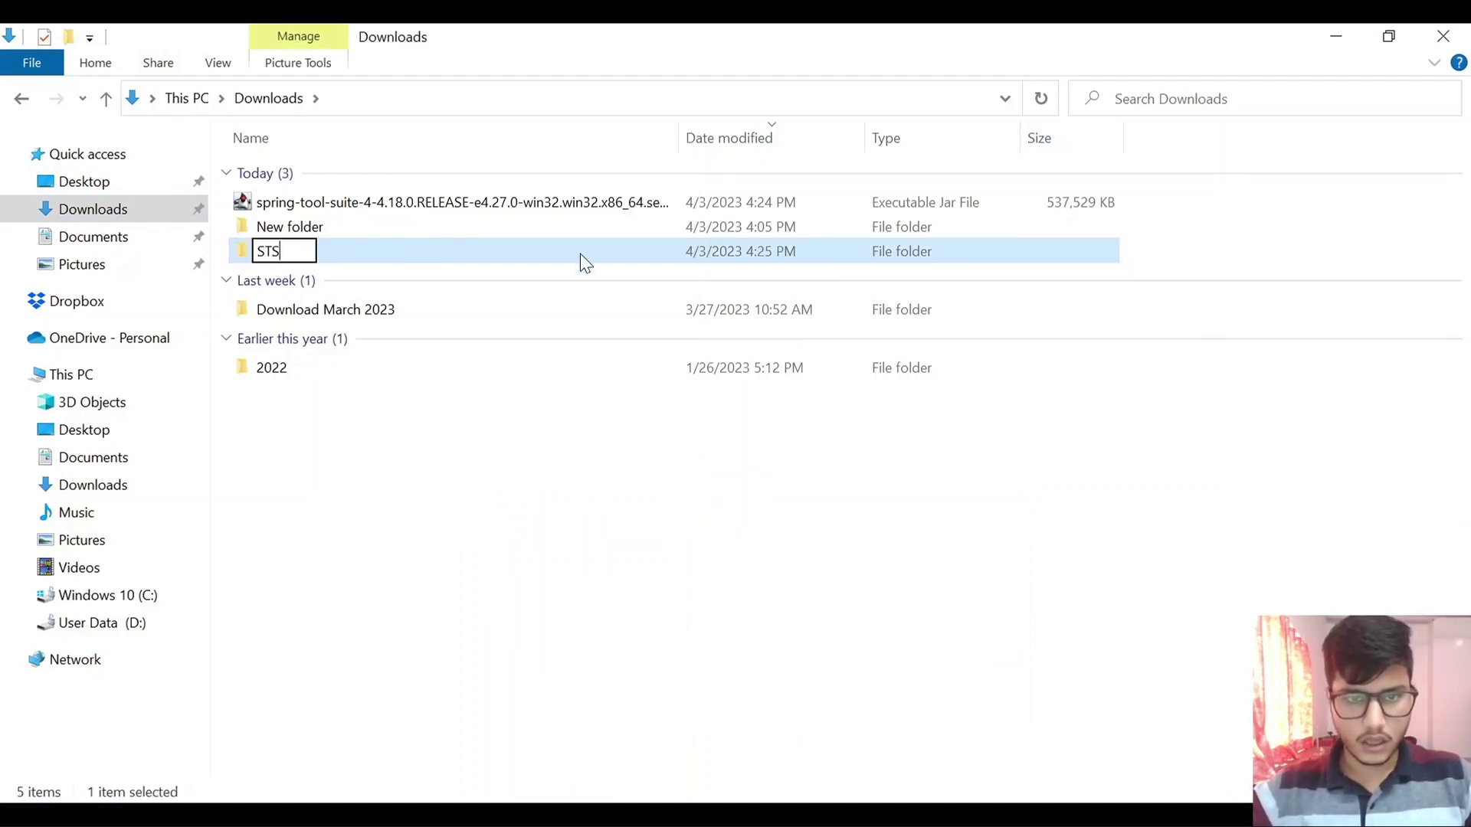
click(598, 194)
drag(346, 207, 305, 241)
Open the STS folder and run the spring-tool-suite-4 jar file to extract its contents
double_click(312, 218)
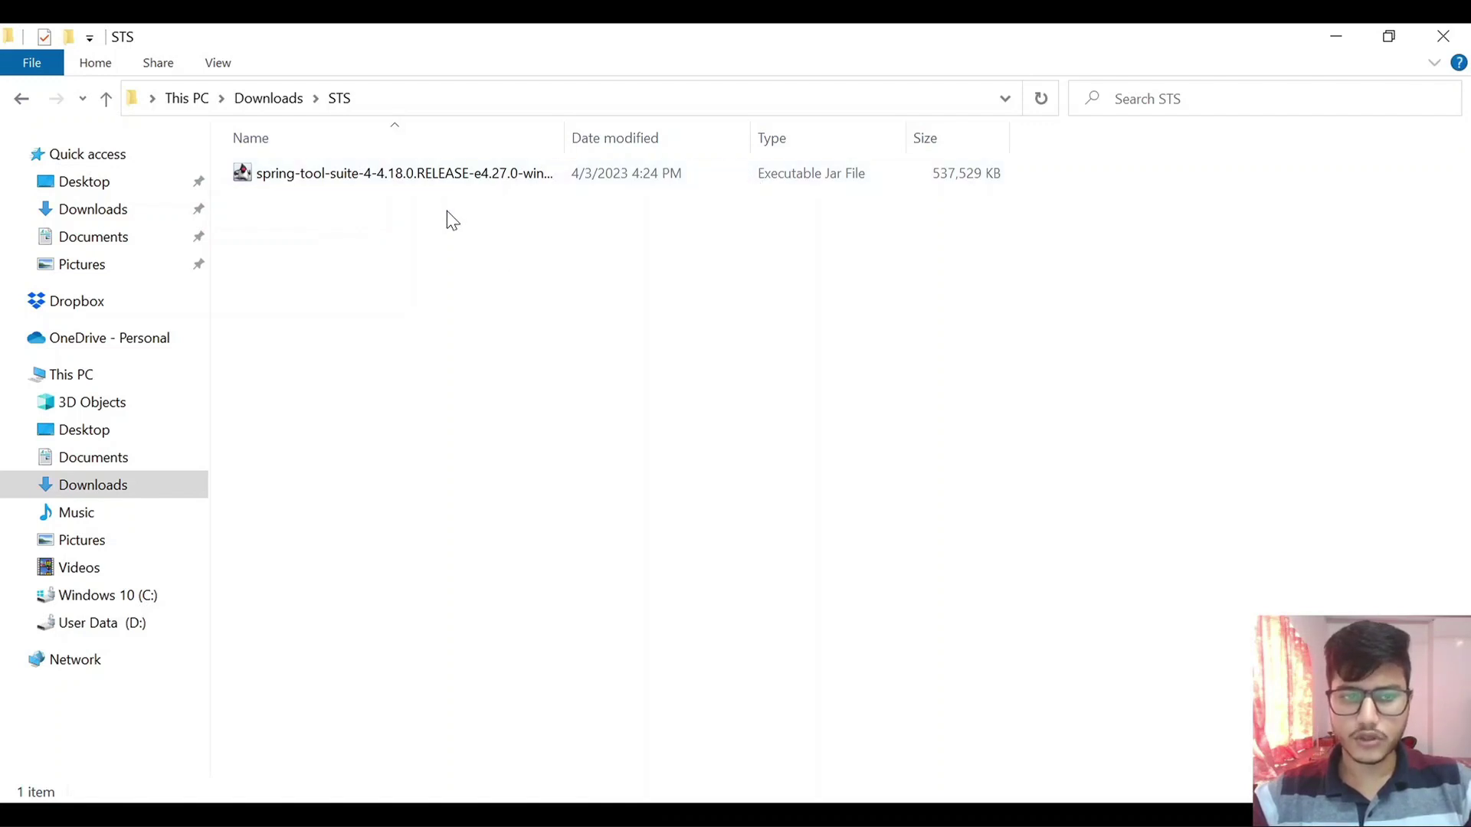
click(401, 183)
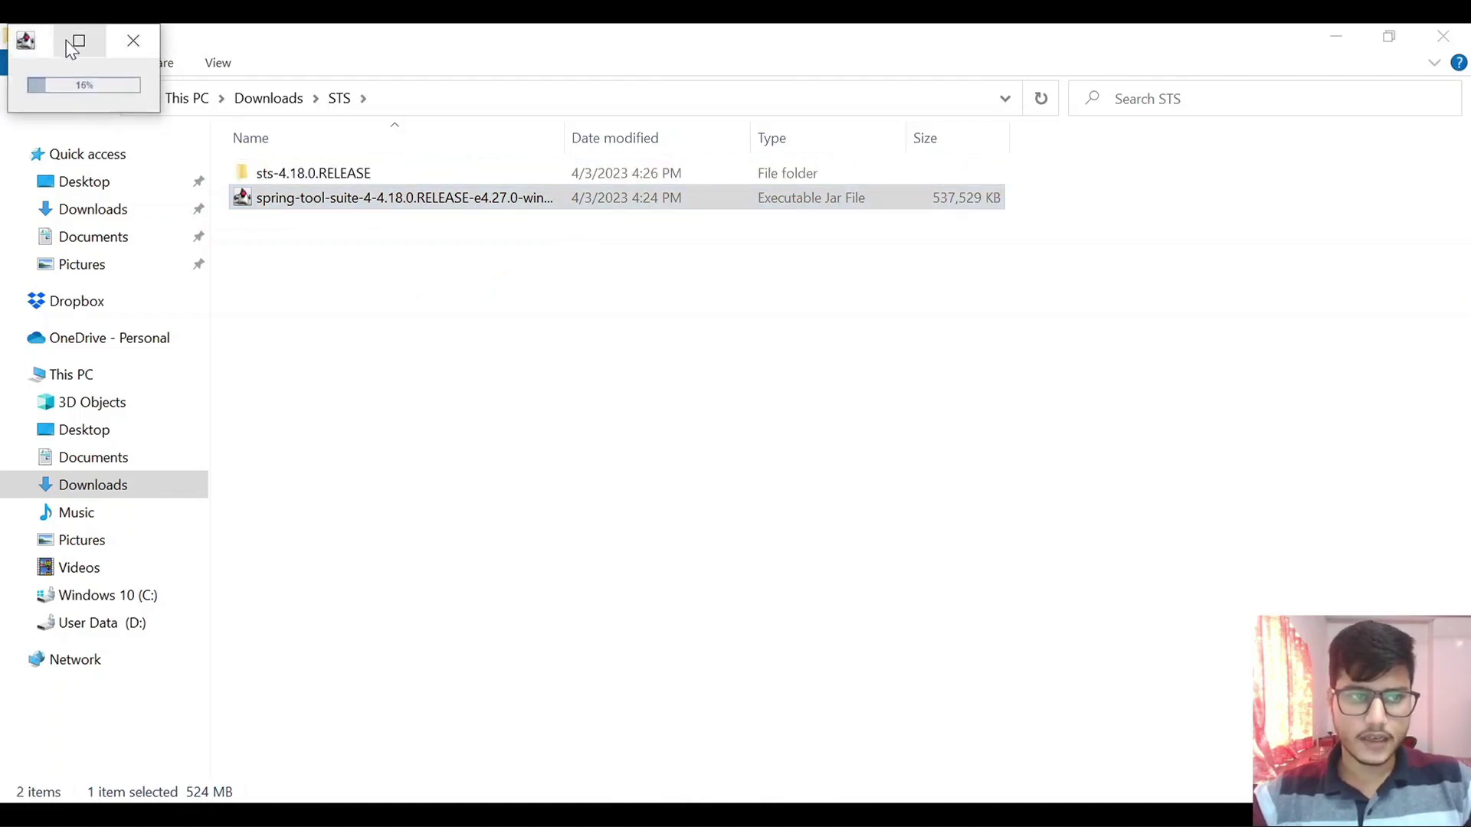
click(310, 199)
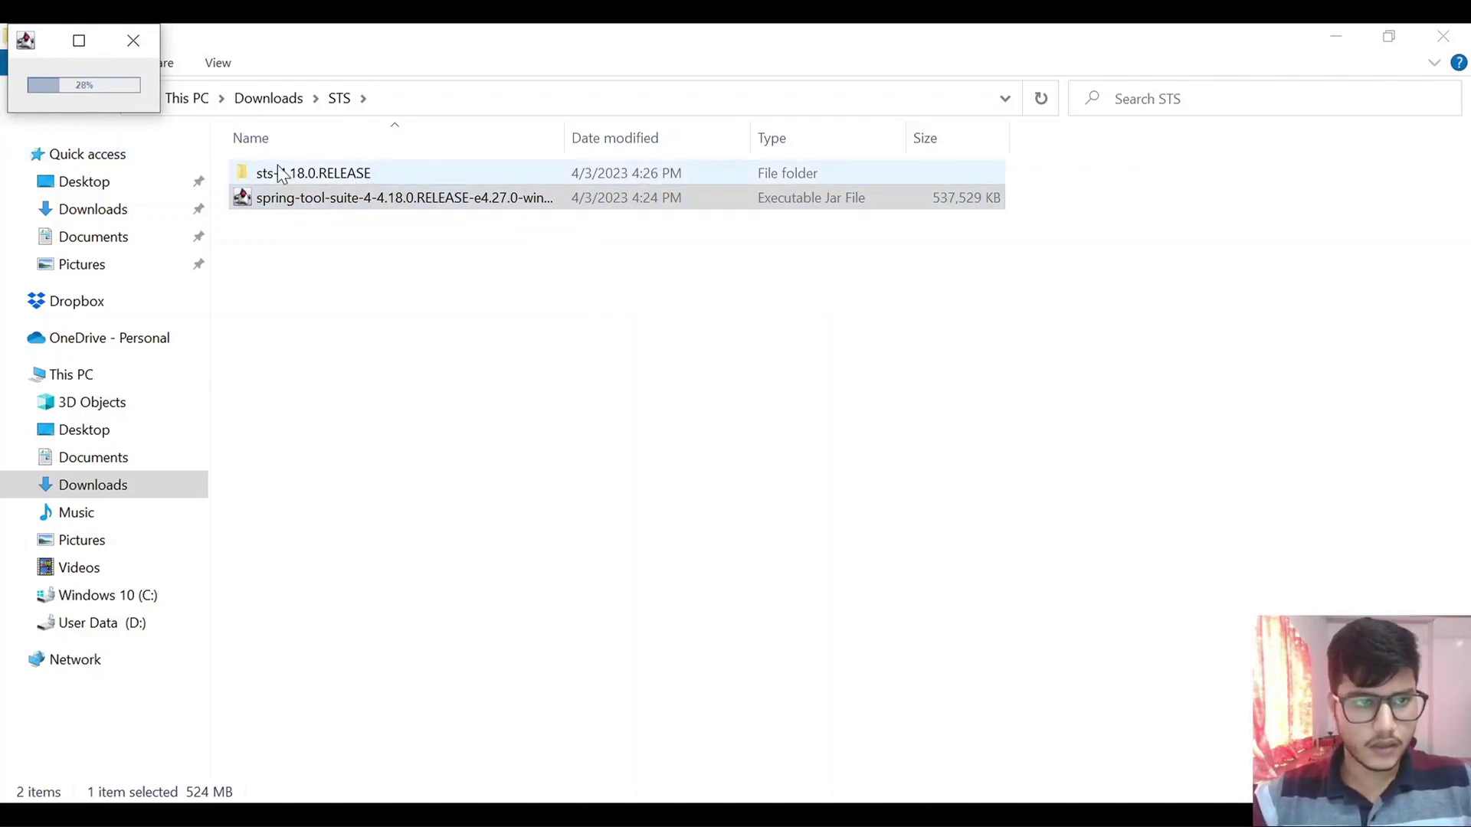
click(59, 29)
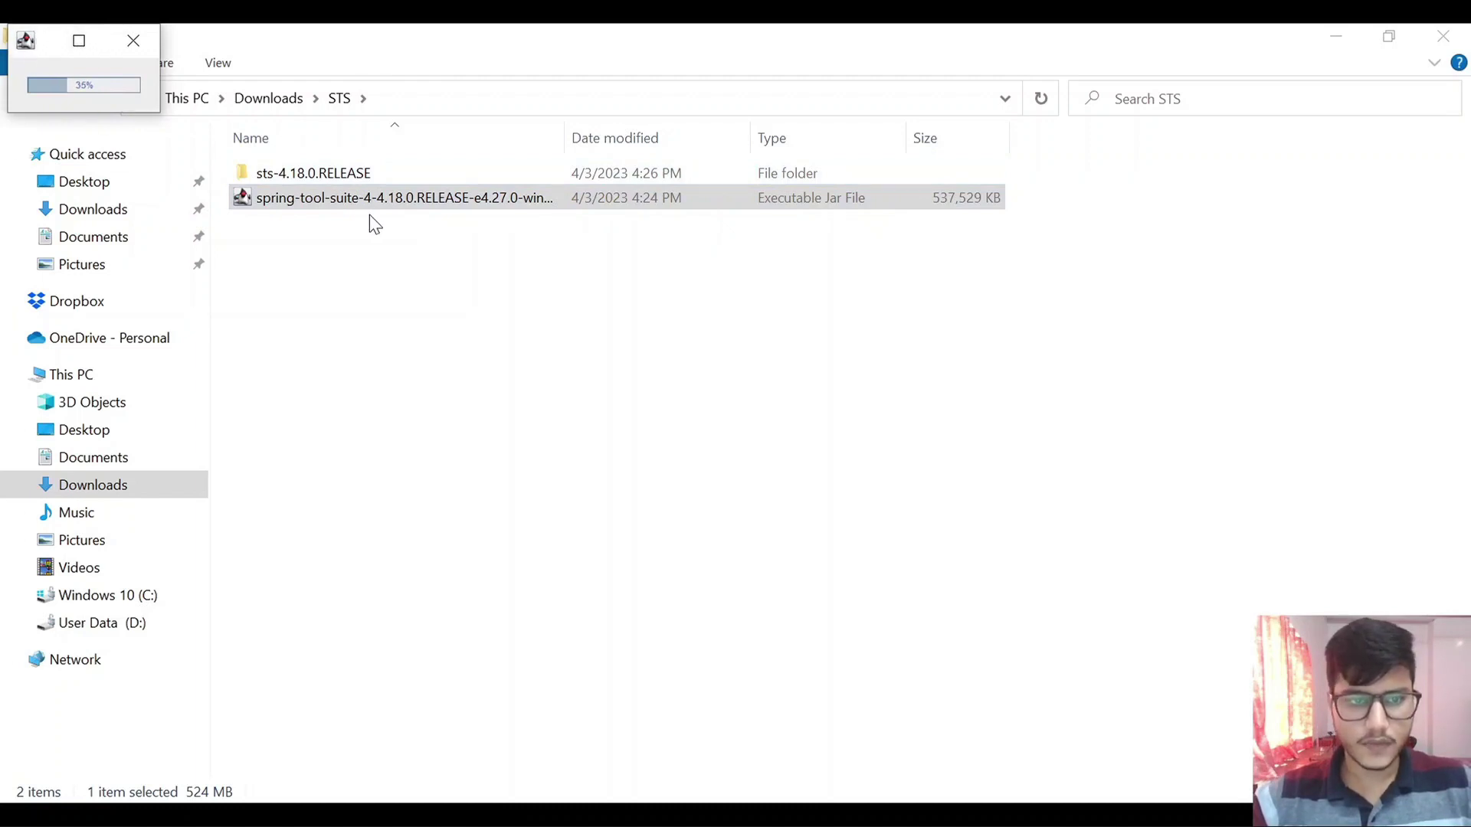
Open the extracted sts-4.18.0.RELEASE folder and launch SpringToolSuite4.exe
double_click(374, 173)
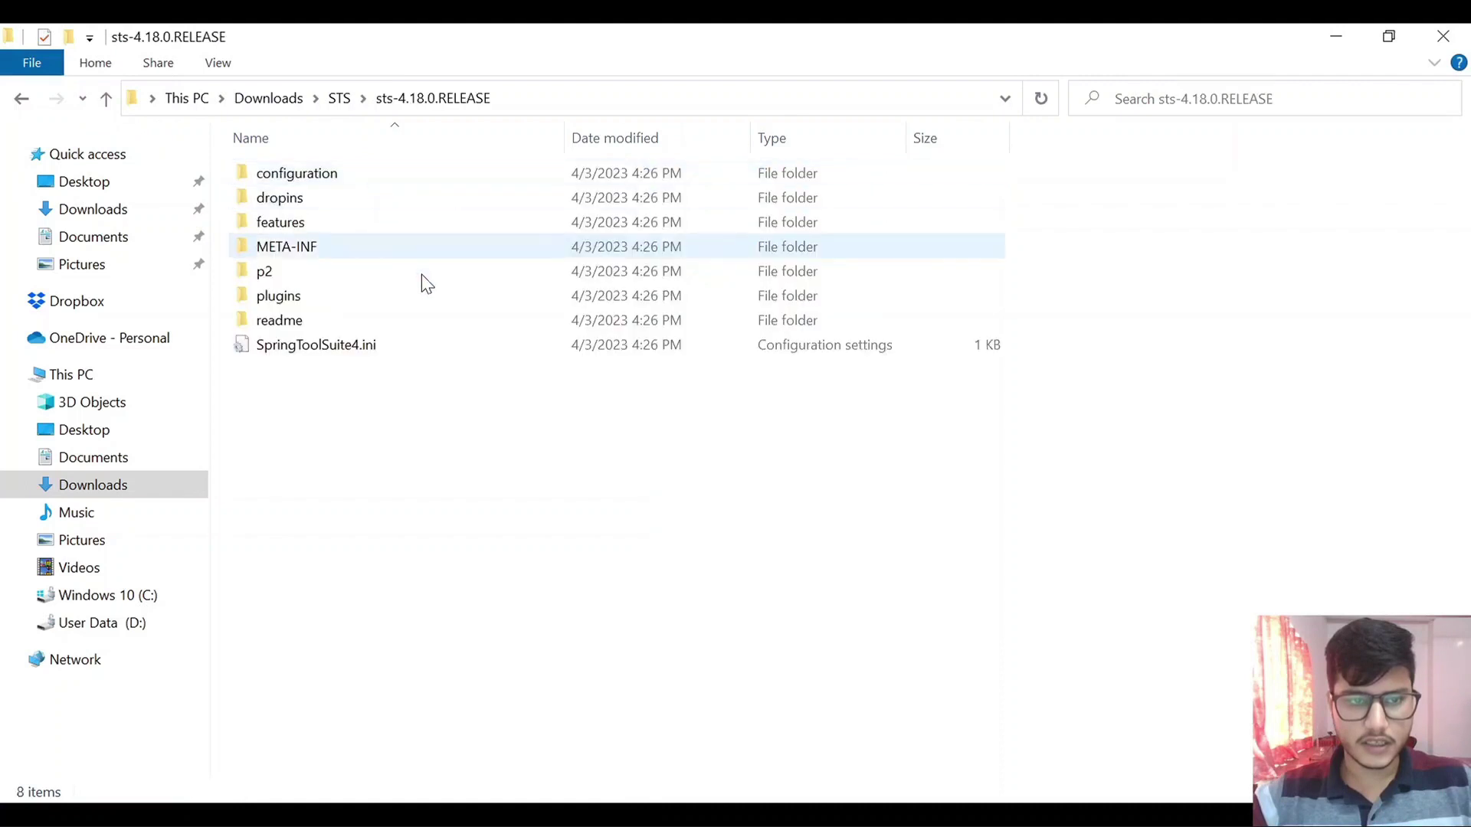
click(340, 98)
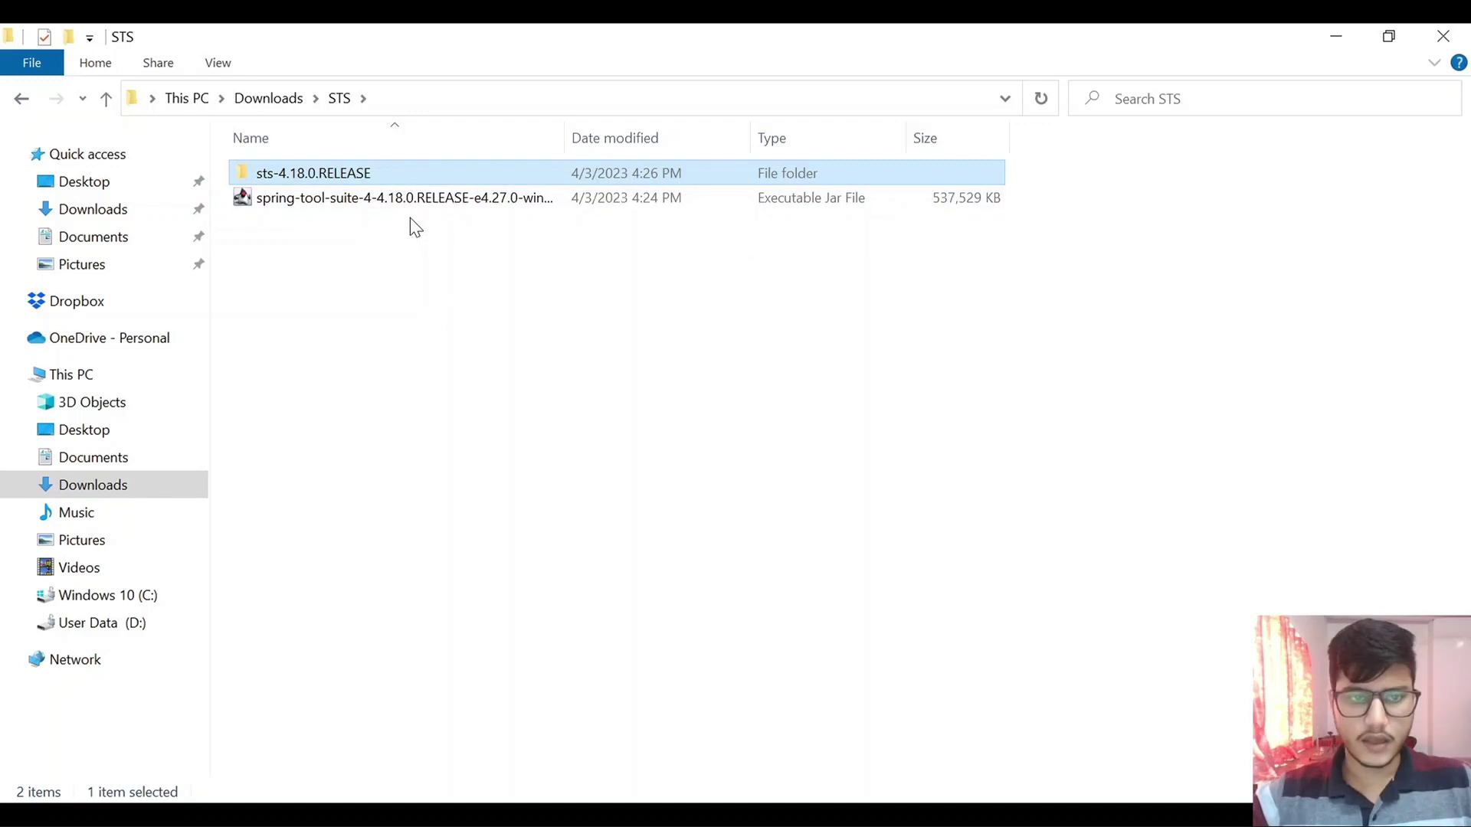
double_click(392, 176)
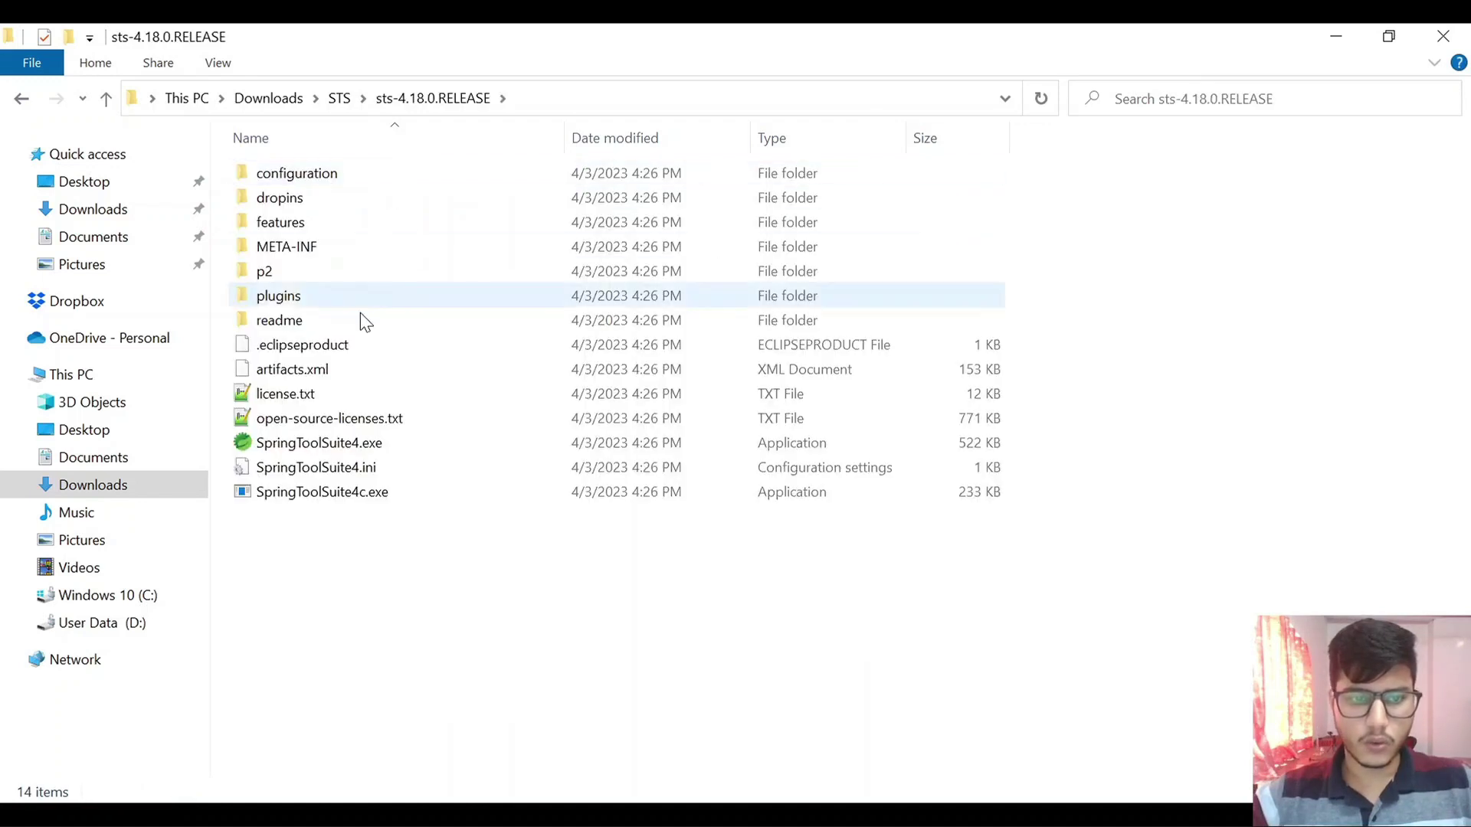
double_click(372, 446)
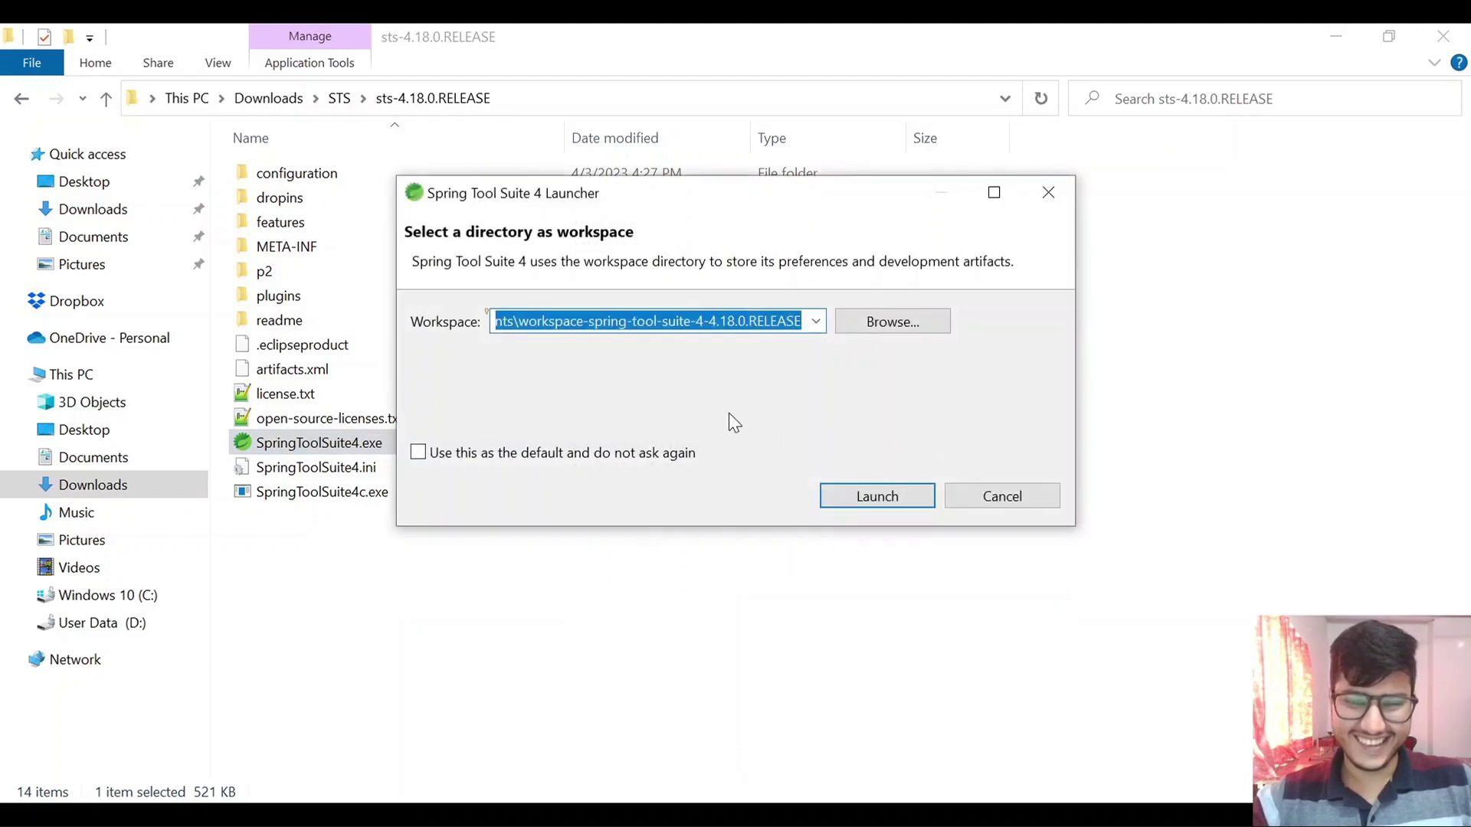
Choose New folder on the Desktop as the Spring Tool Suite workspace directory
click(889, 322)
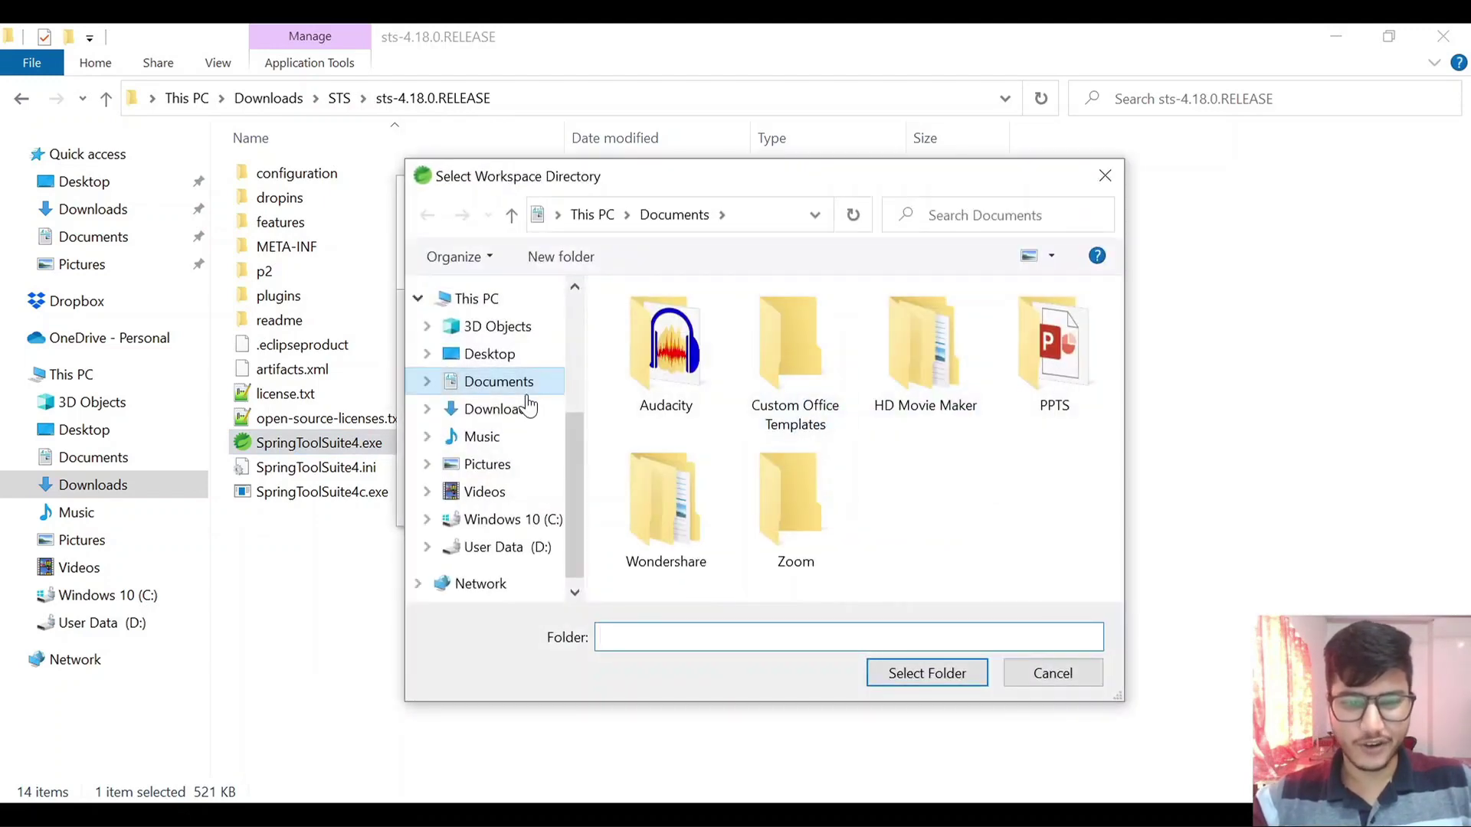
click(481, 359)
click(642, 380)
double_click(655, 375)
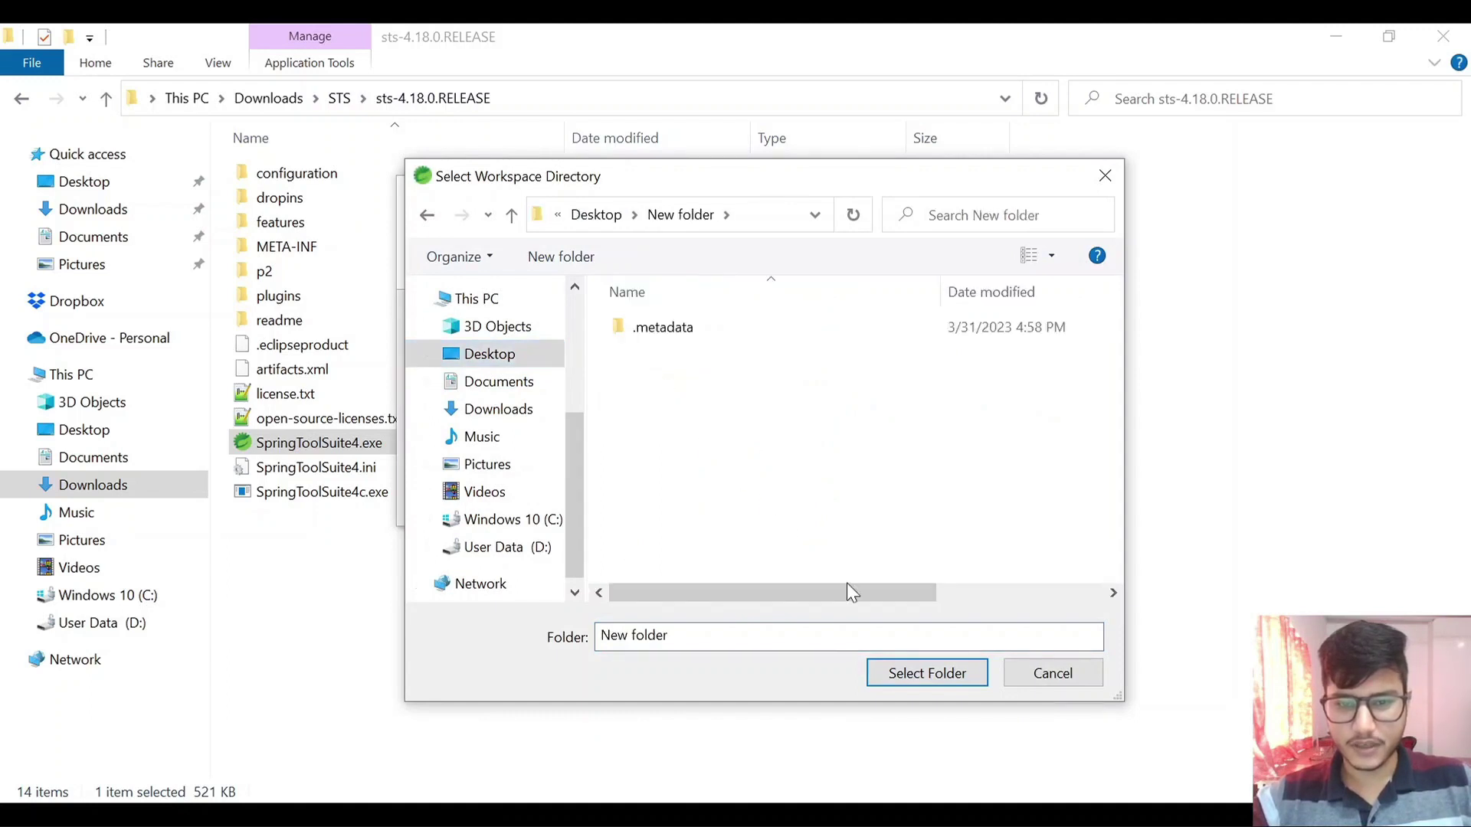
click(916, 681)
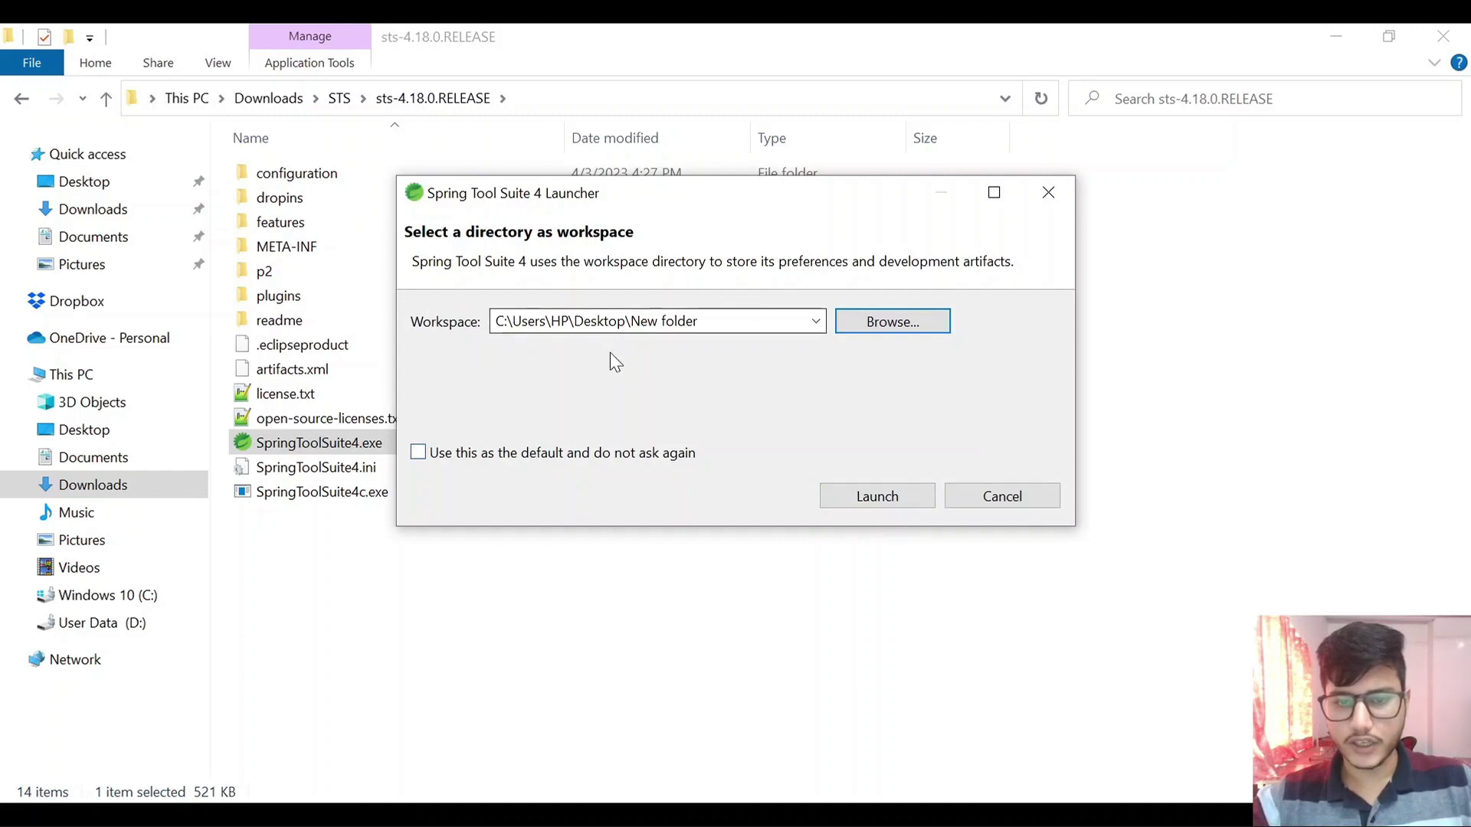
Make the chosen workspace the default without asking again, and launch the IDE, continuing with the workspace update
click(536, 458)
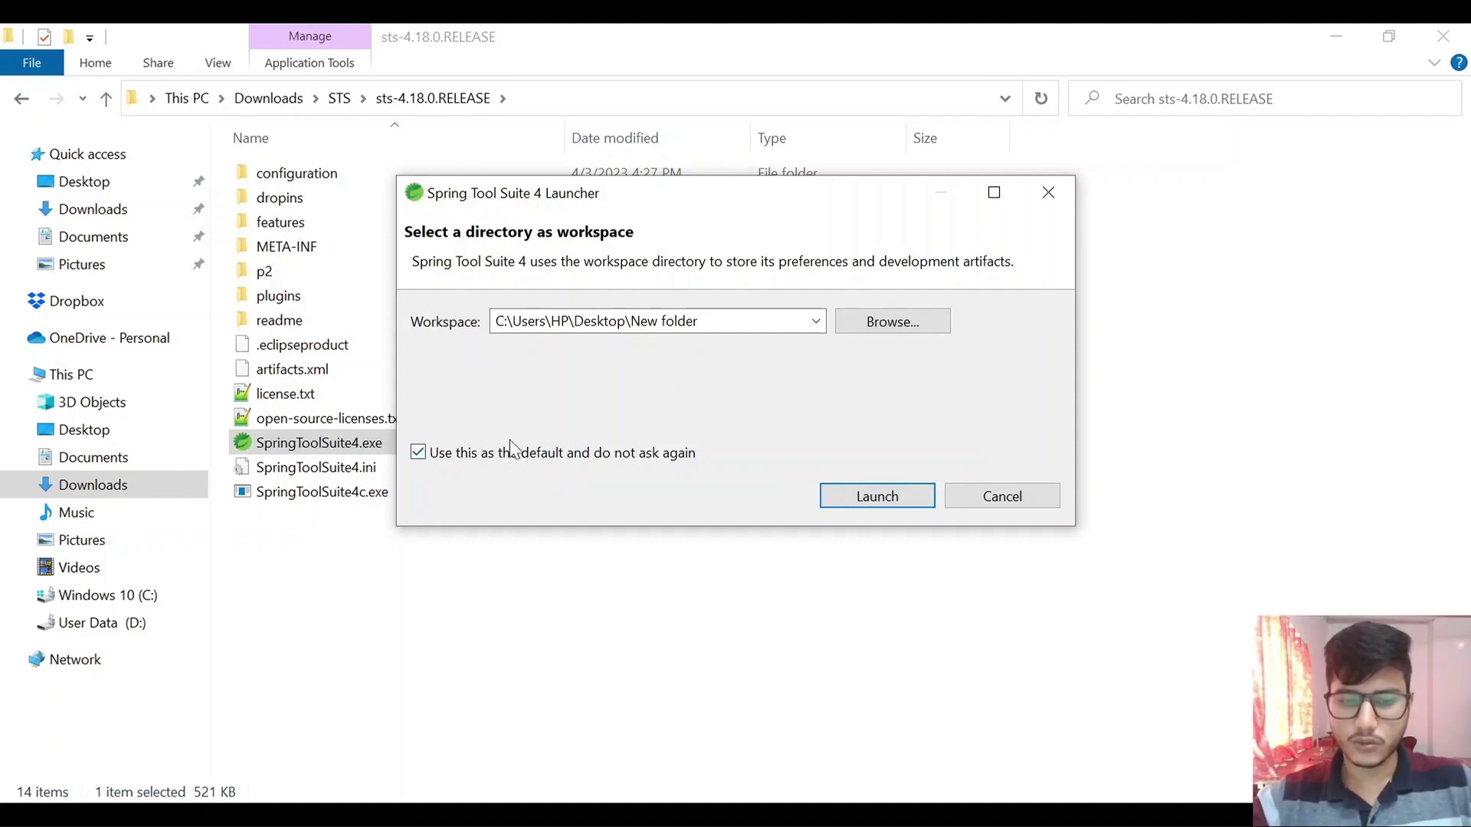
click(835, 499)
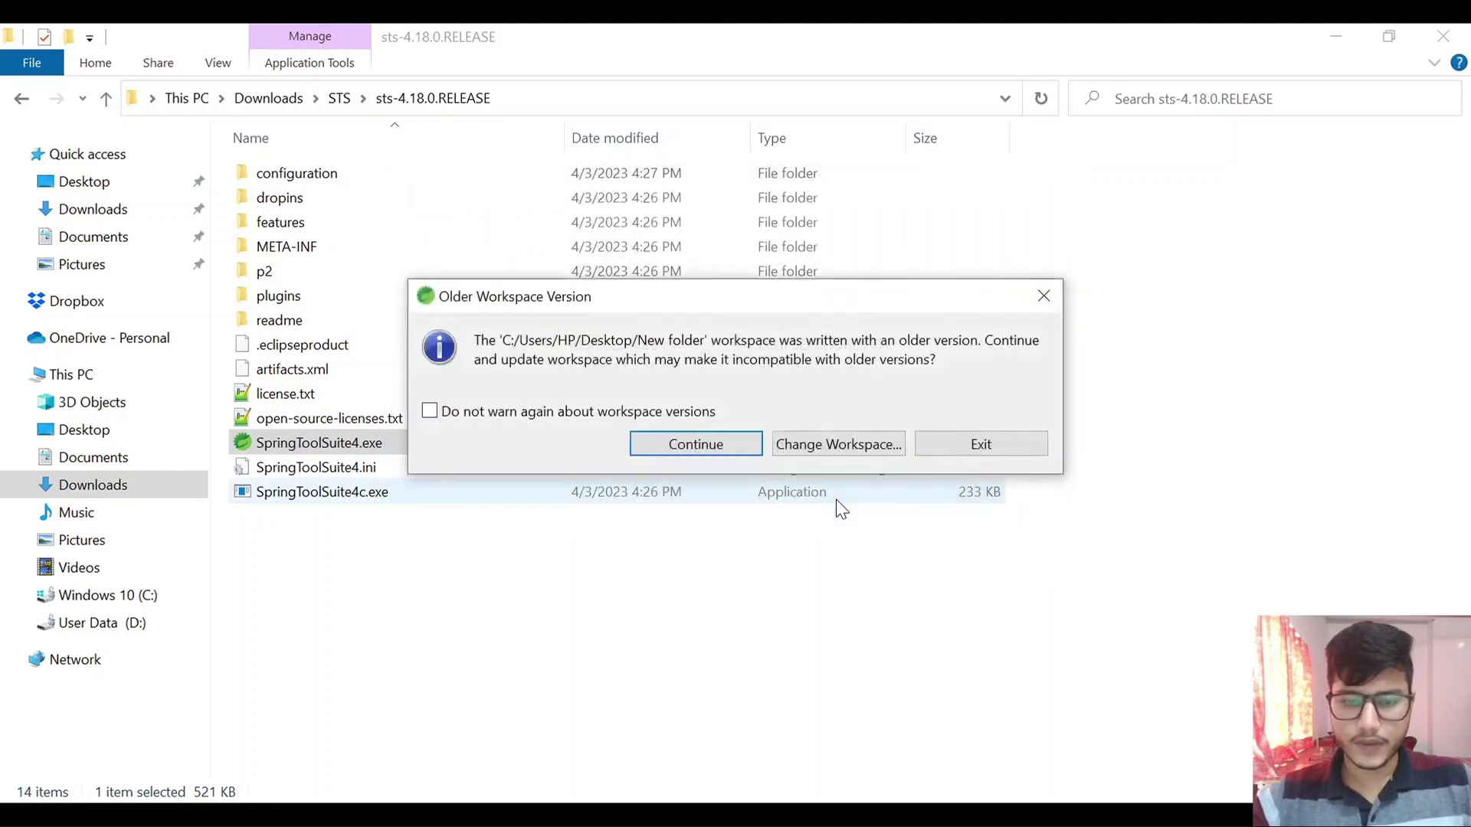
click(715, 450)
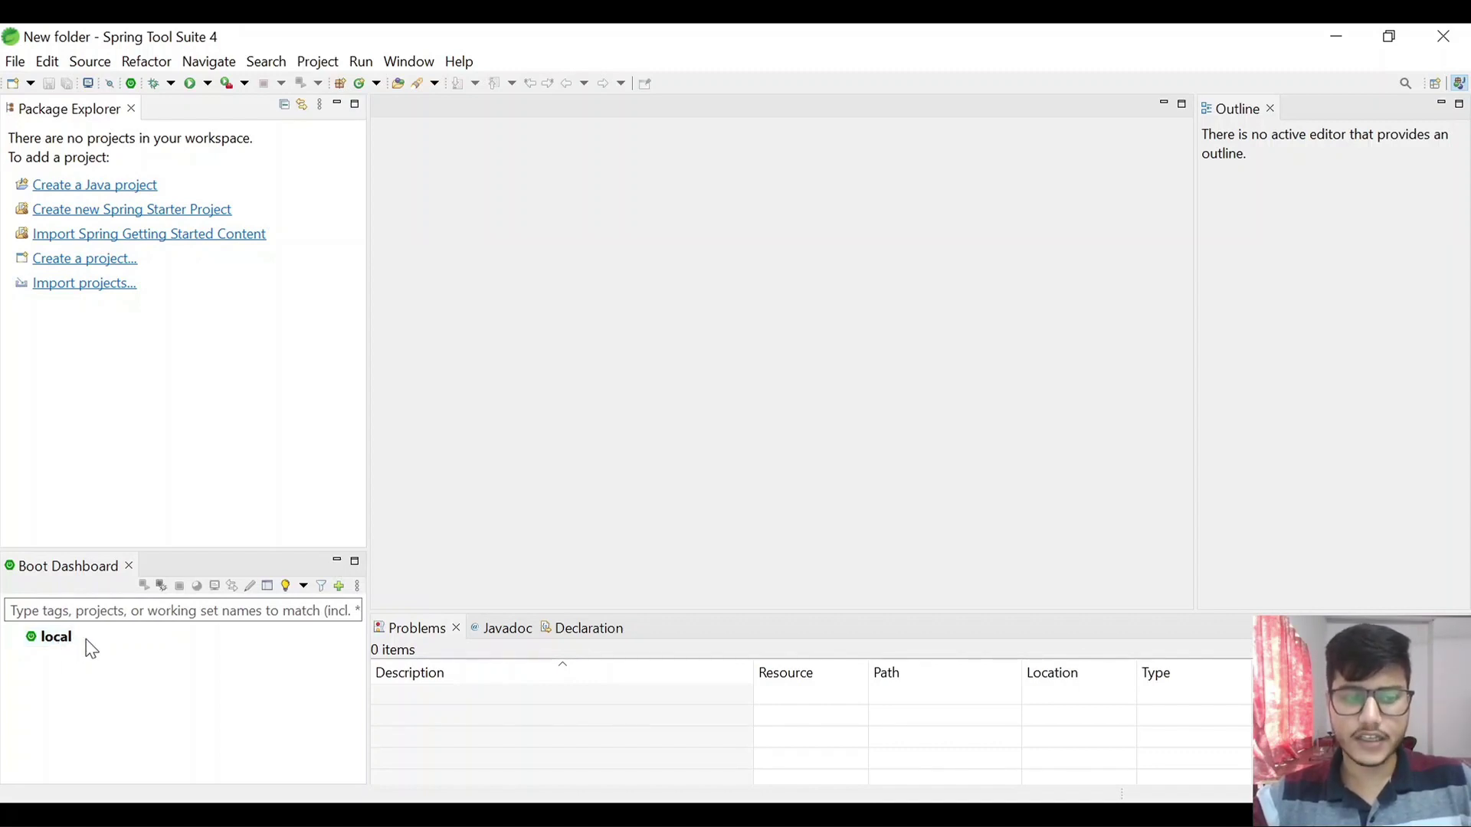
click(53, 642)
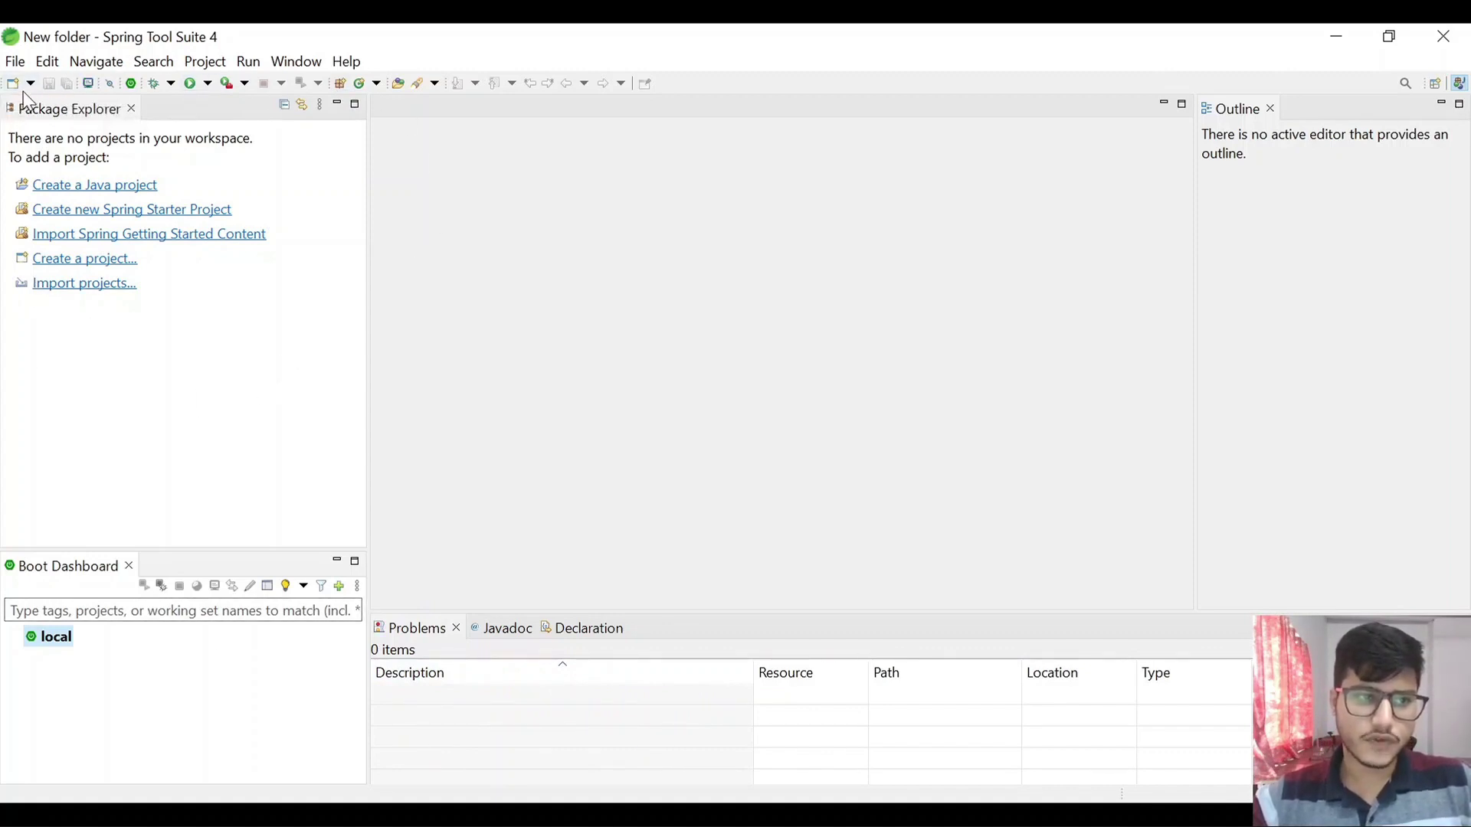
click(88, 86)
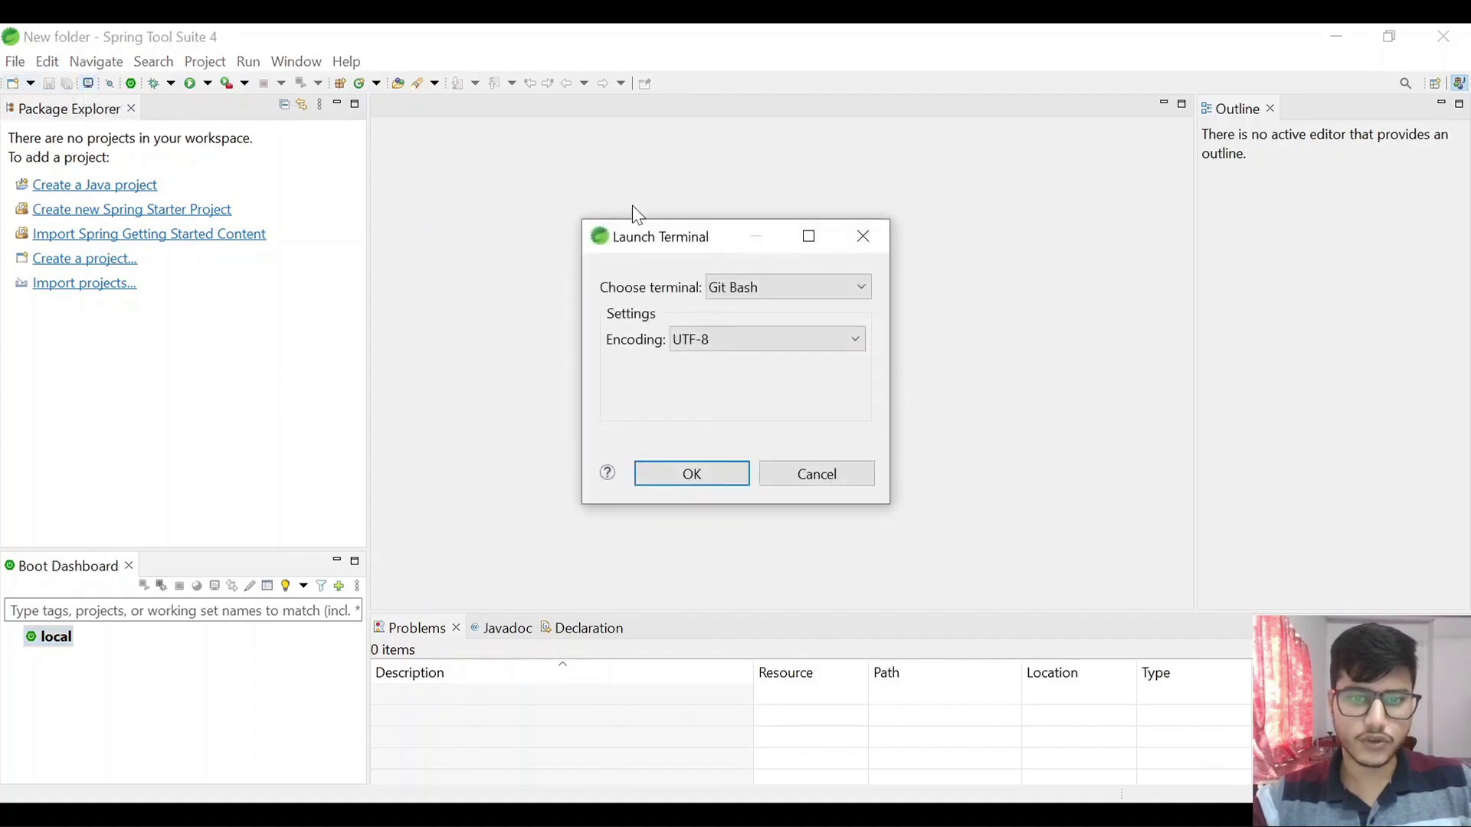
click(859, 235)
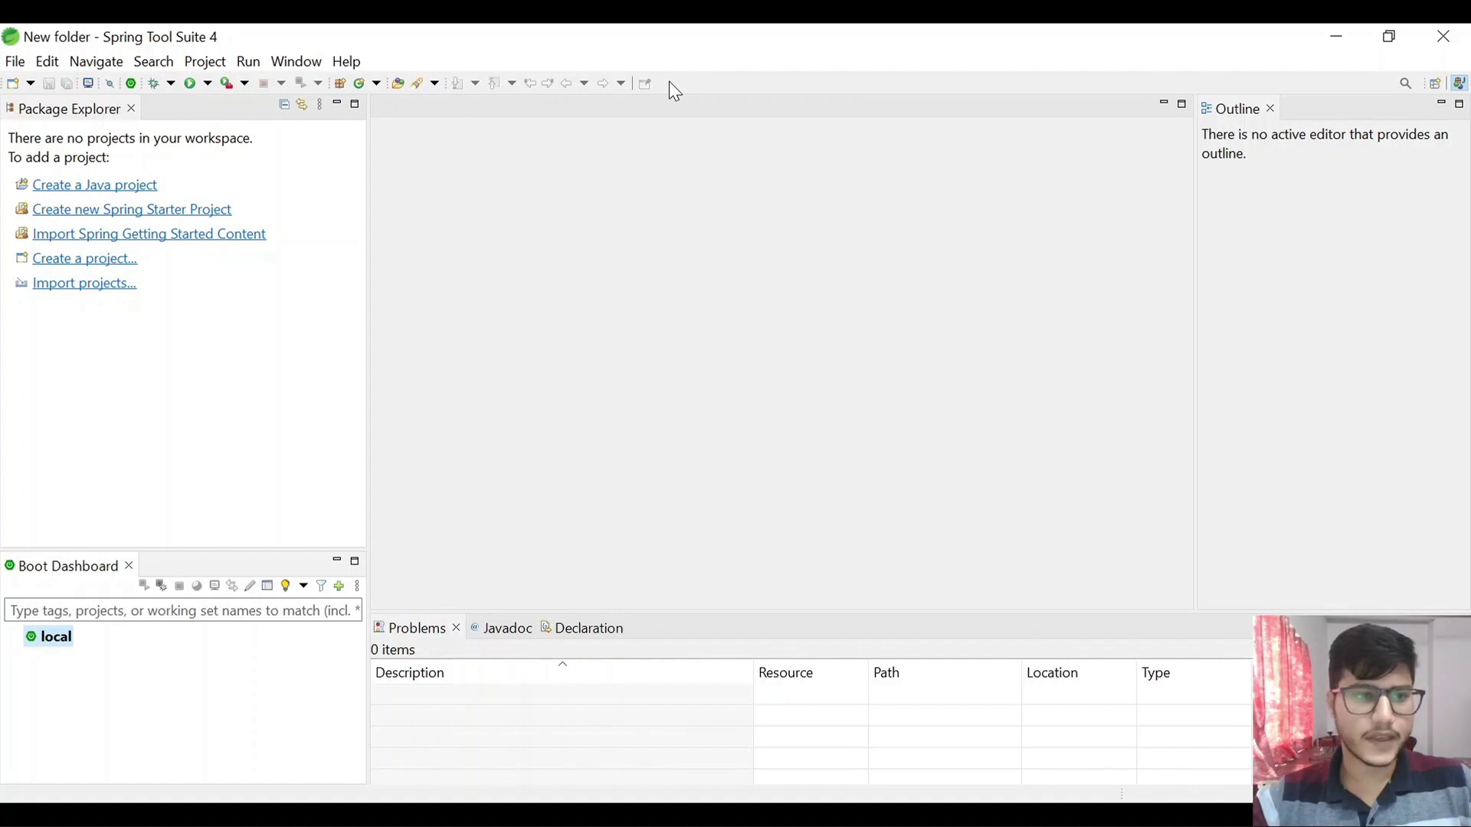
Start a new Spring Starter Project, name it SpringFirstApp and set its type to Maven
click(16, 64)
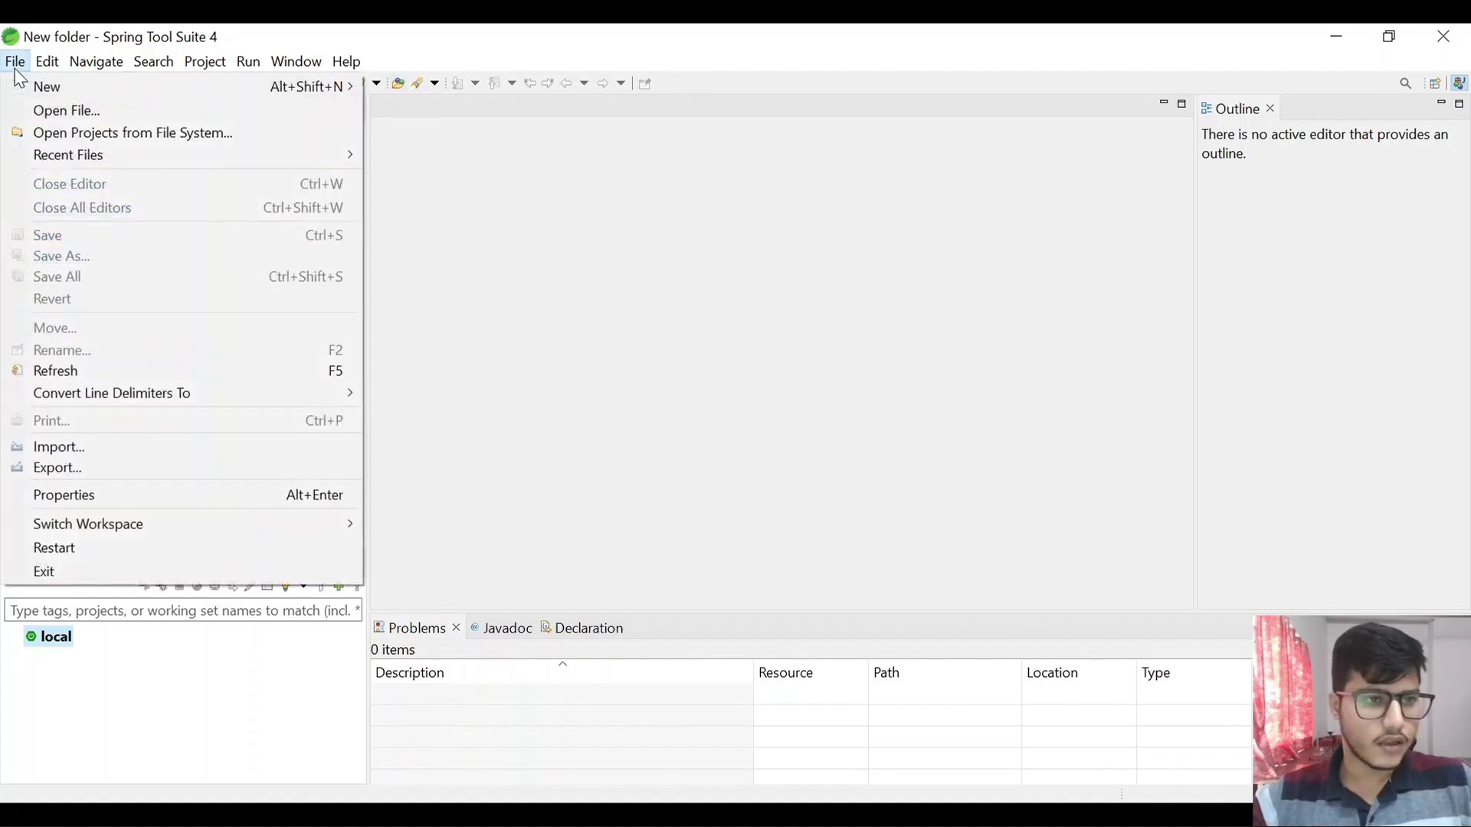
mouse_move(90, 84)
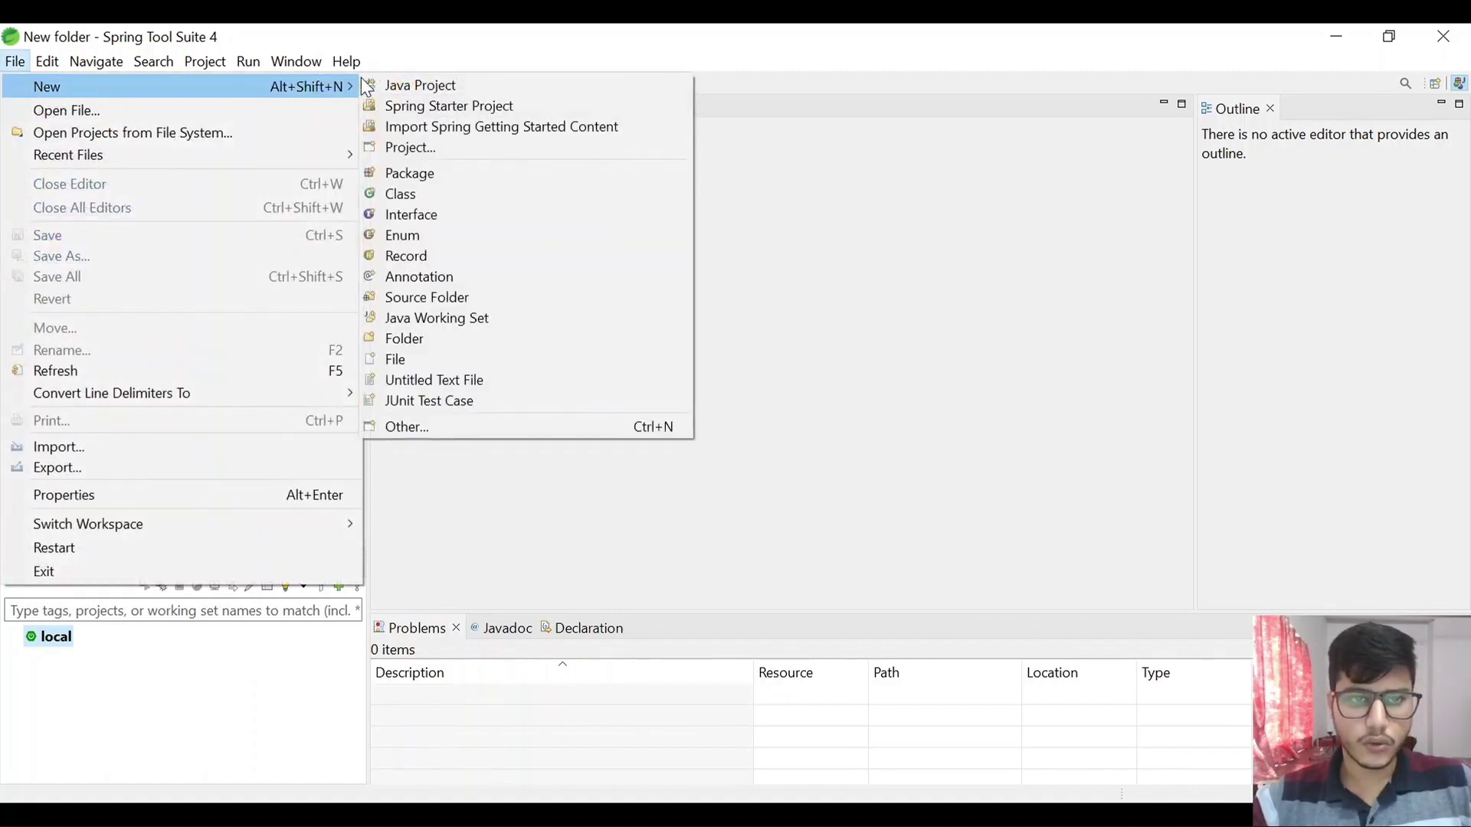
click(466, 104)
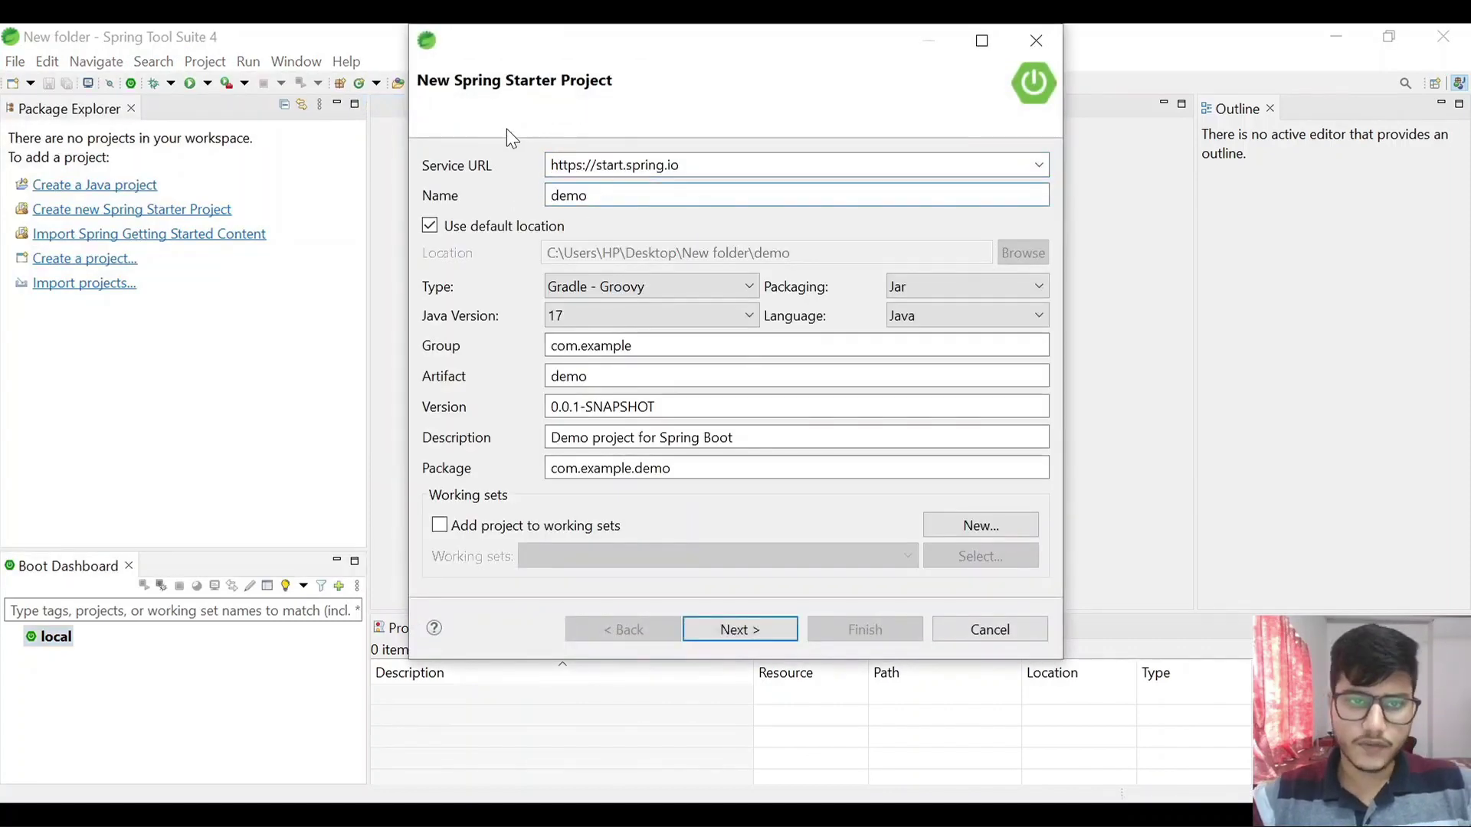
double_click(576, 196)
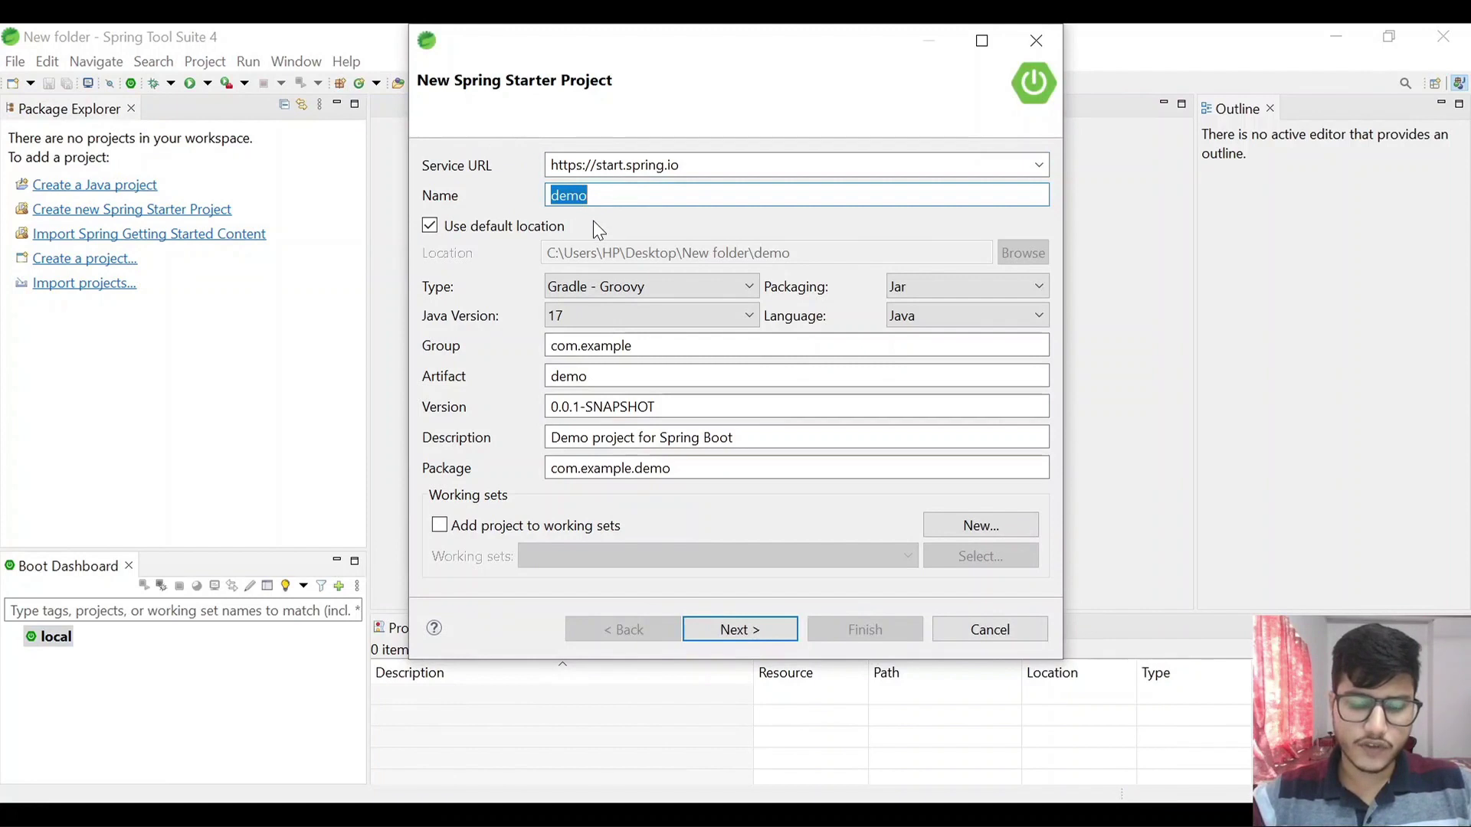
text(Sprin)
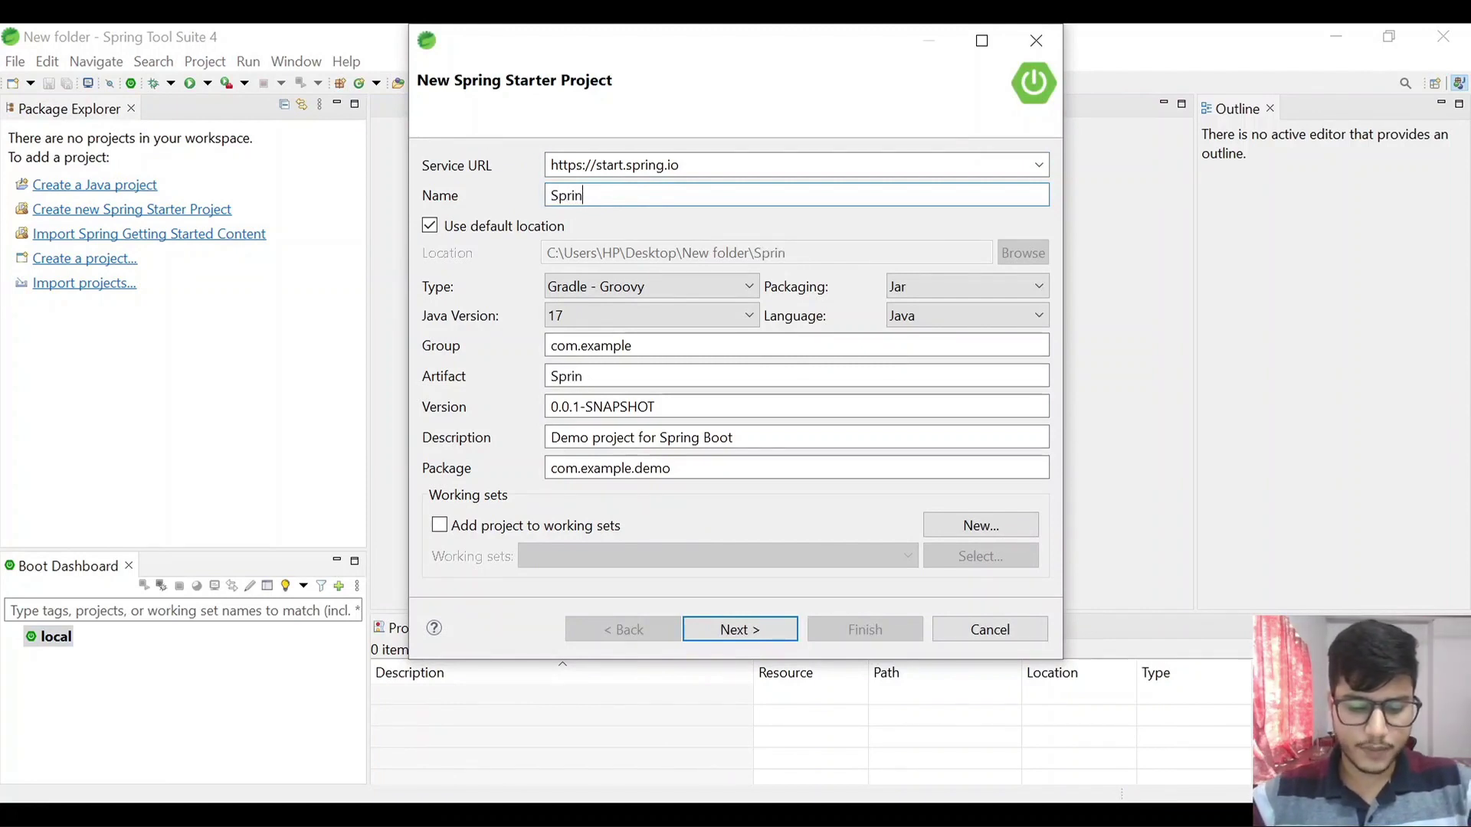
text(gF)
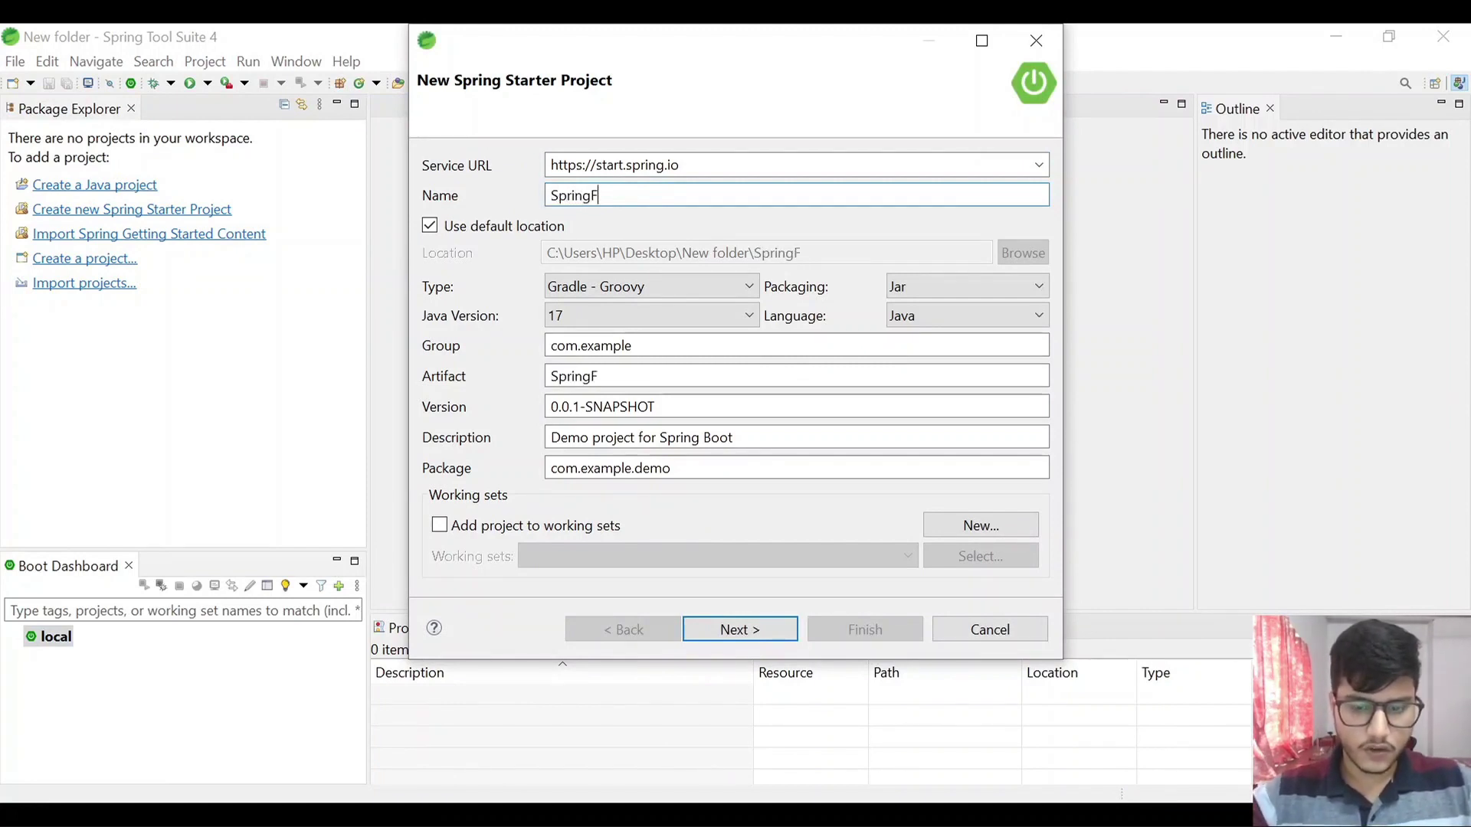
text(irstApp)
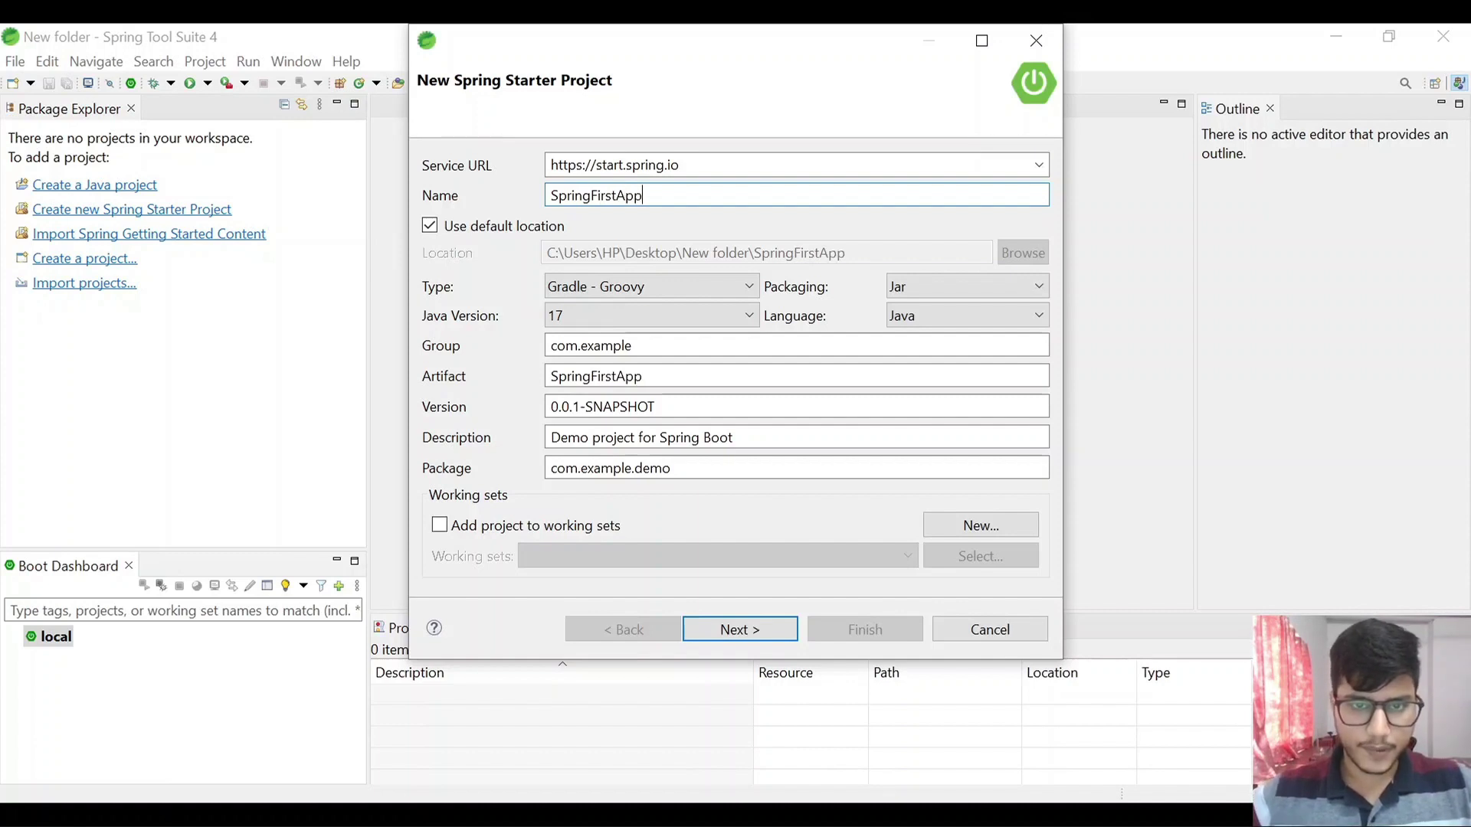
click(614, 286)
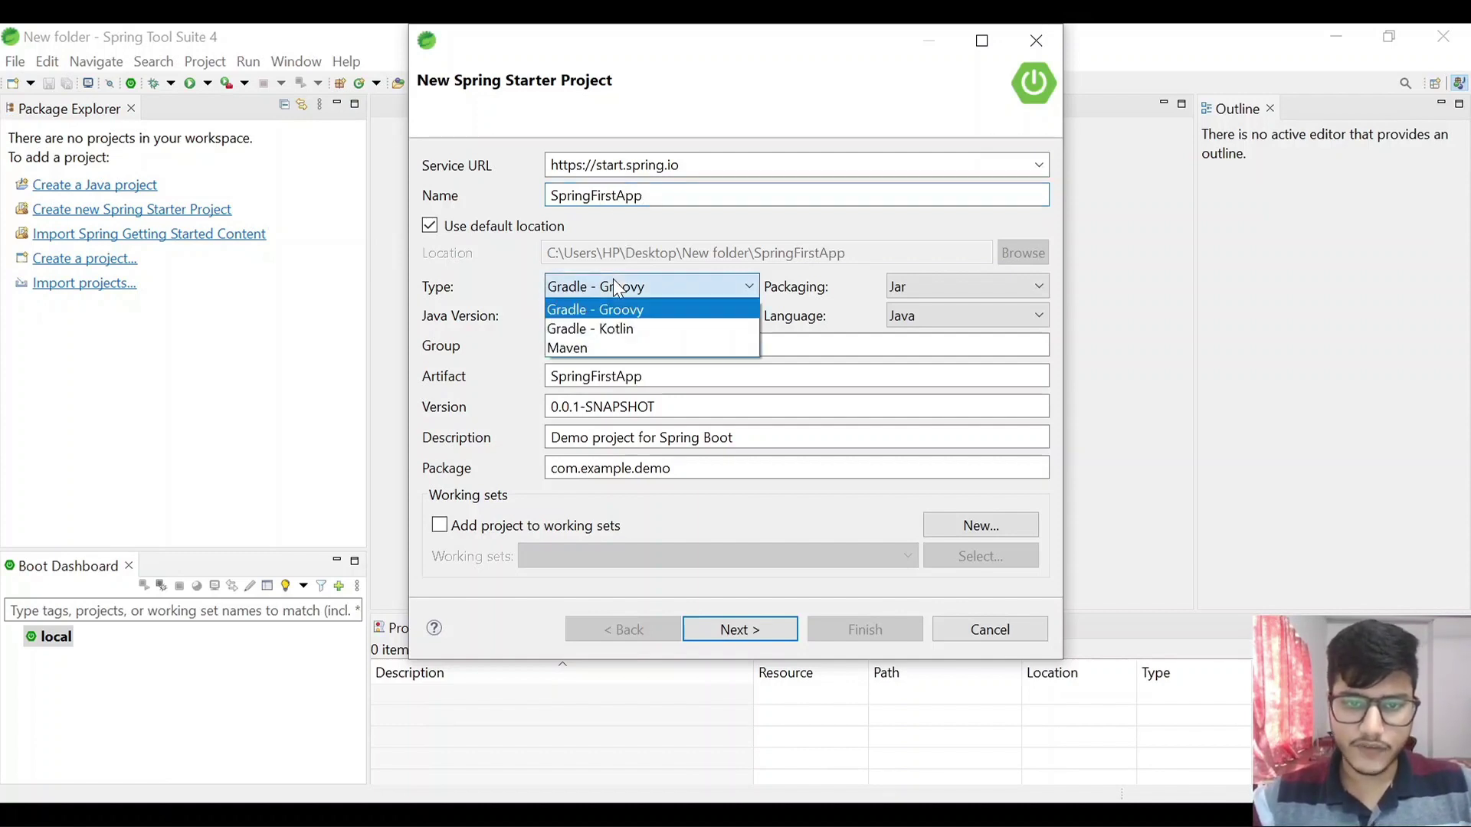
click(604, 345)
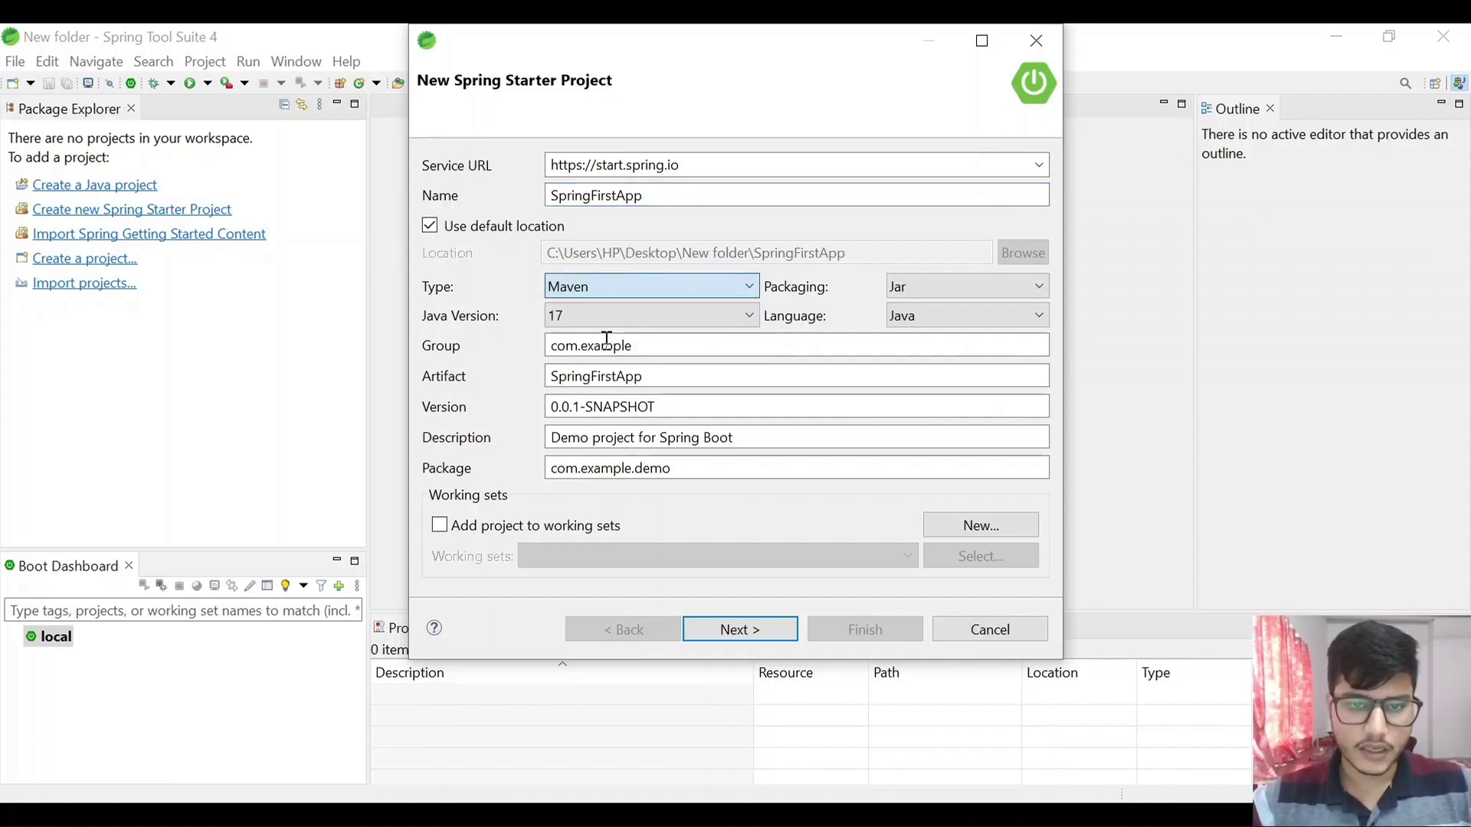
Choose Maven as the project type and Jar as the packaging
click(659, 278)
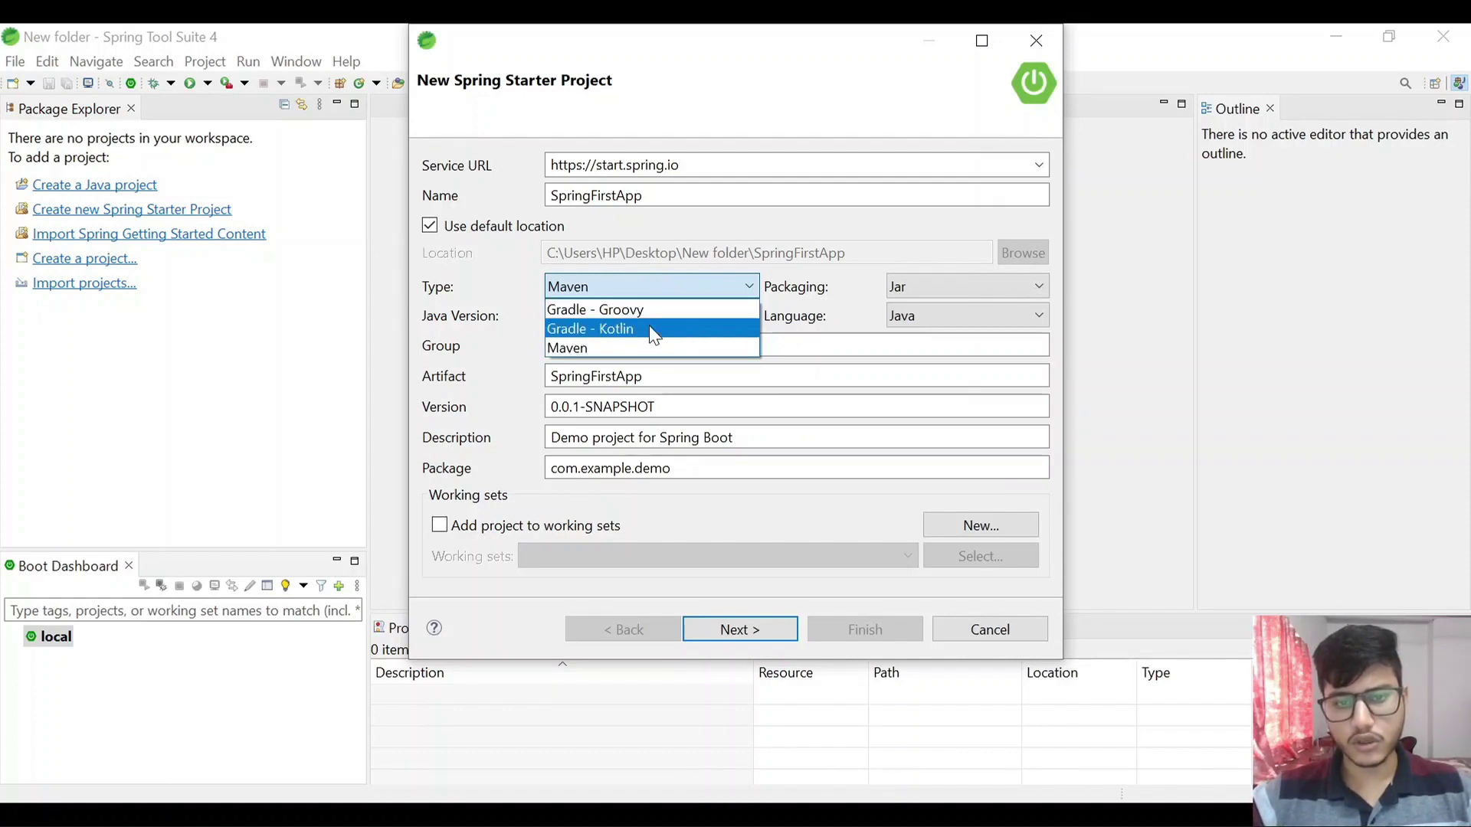
click(641, 346)
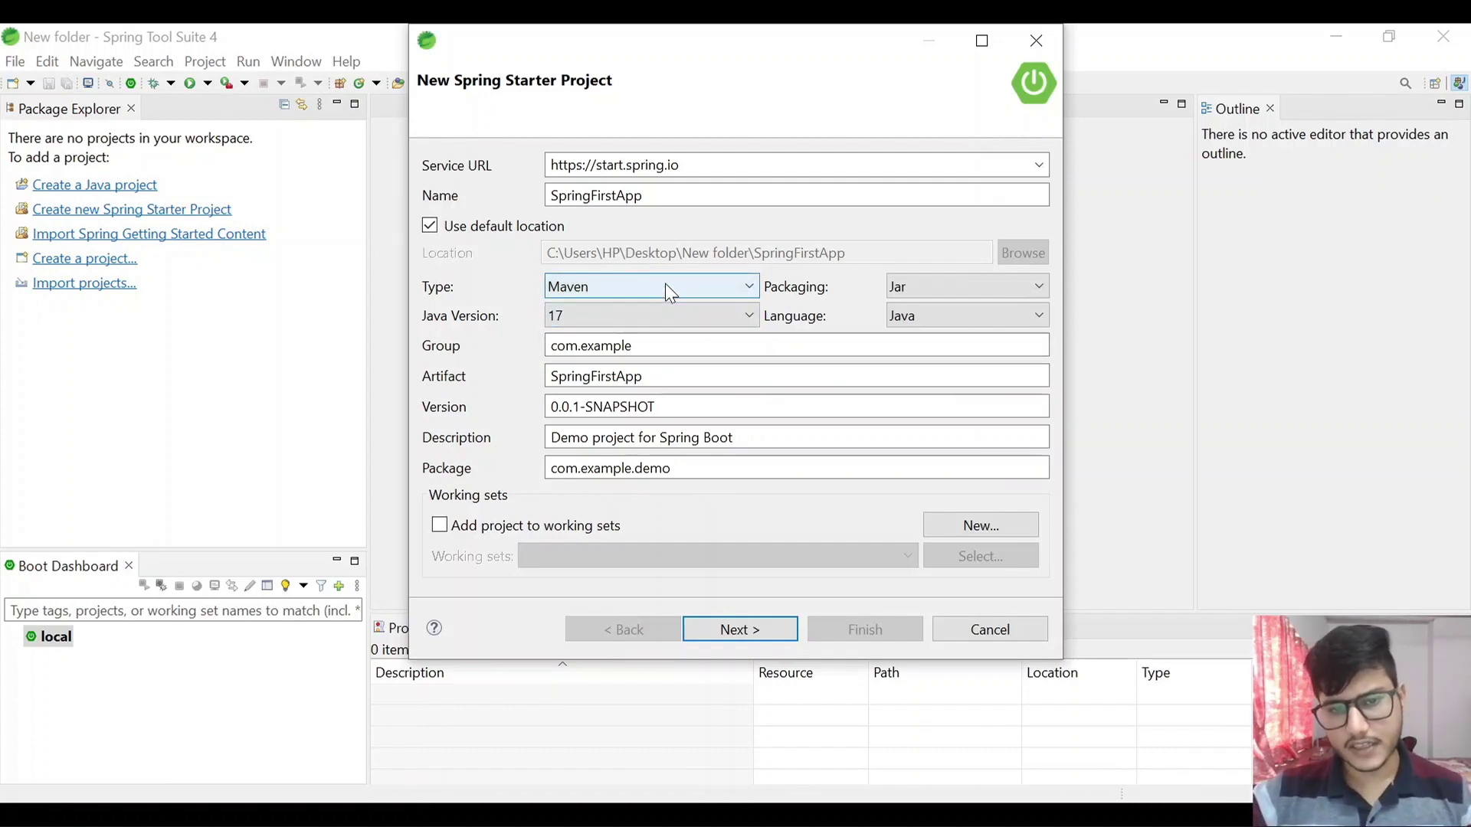
click(636, 285)
click(605, 345)
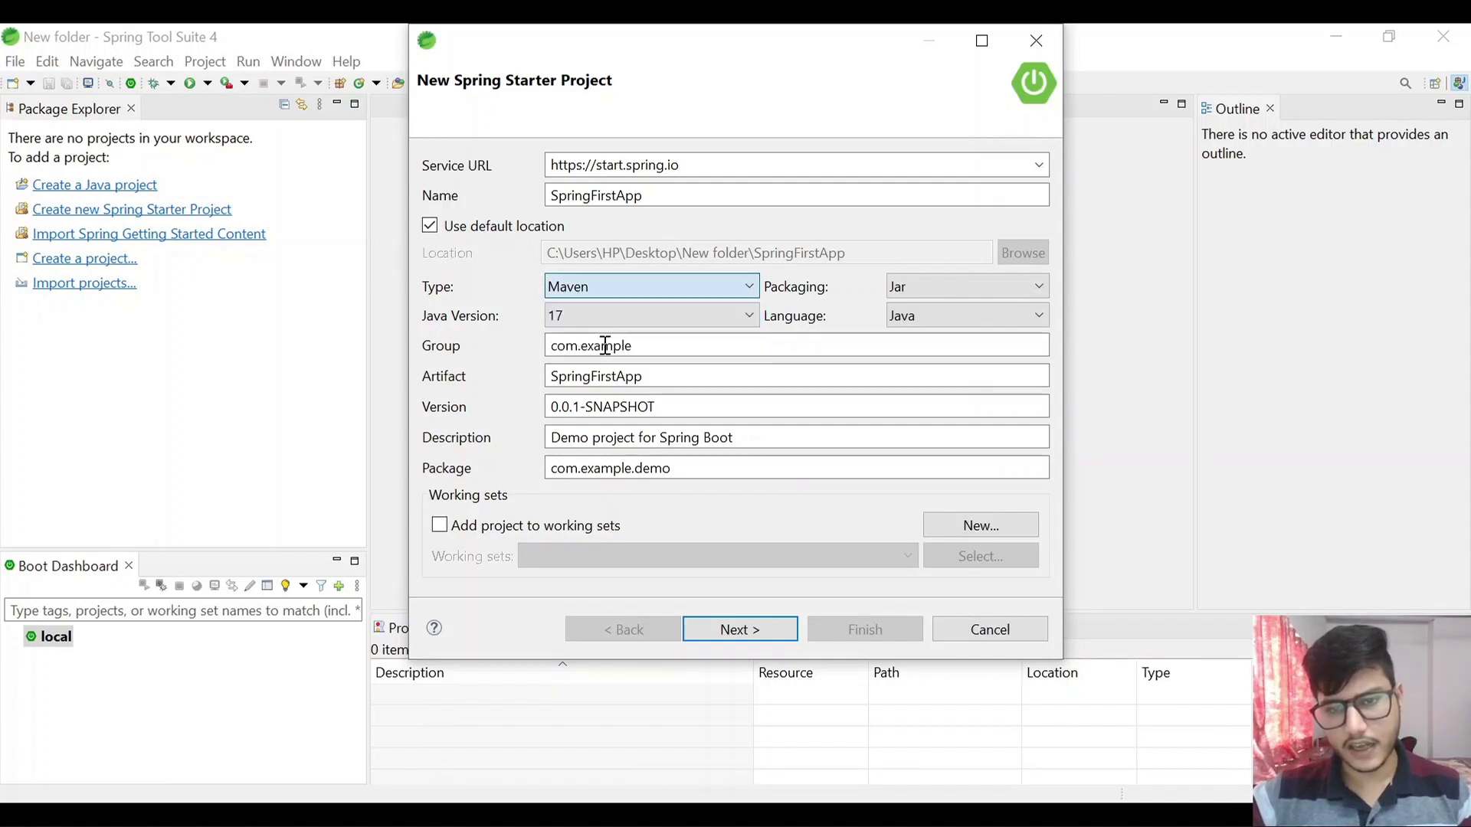
click(917, 284)
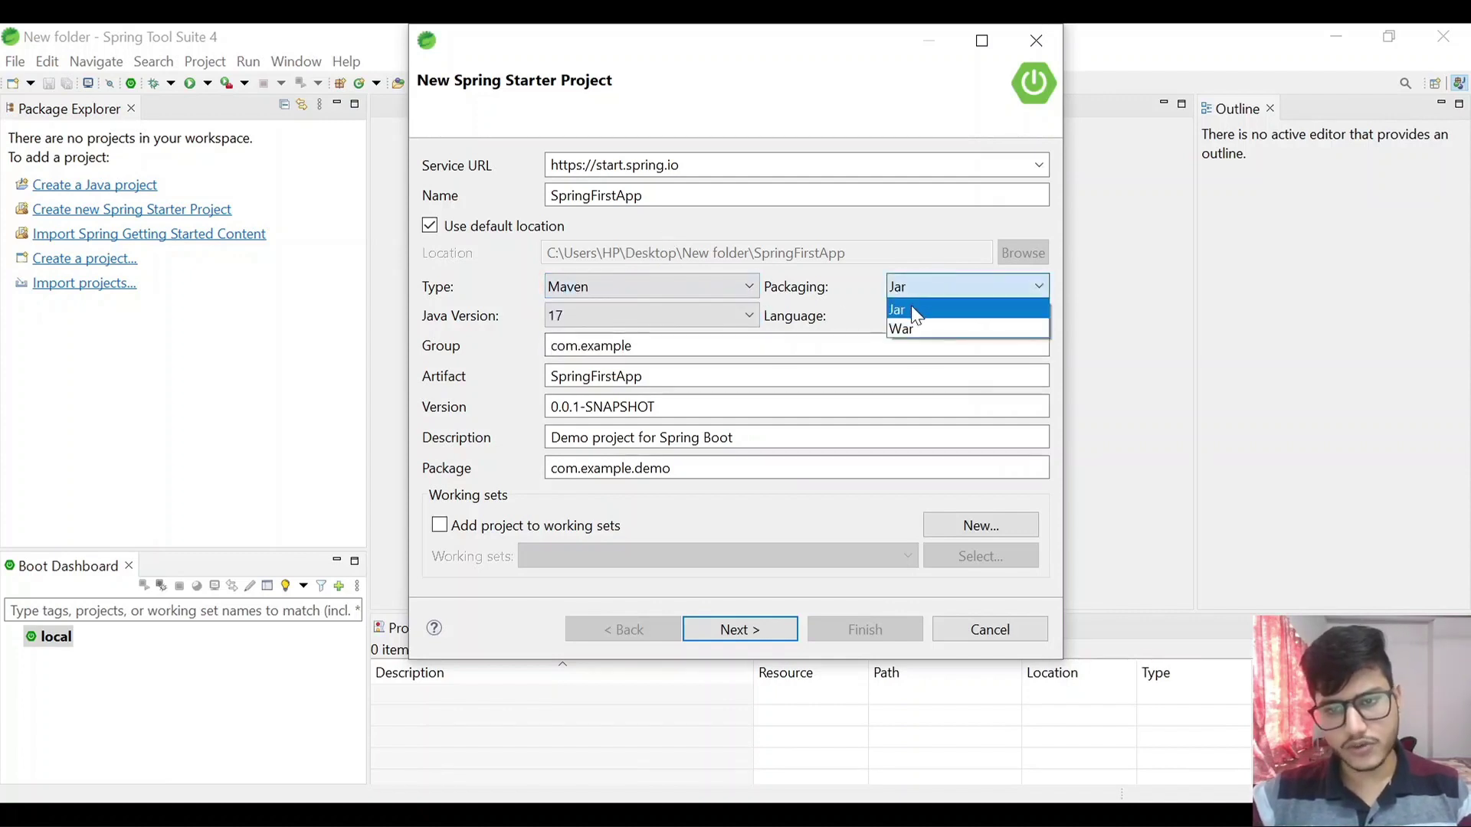
click(915, 311)
Set the project's Java version to 11 and keep Java as the language
click(642, 314)
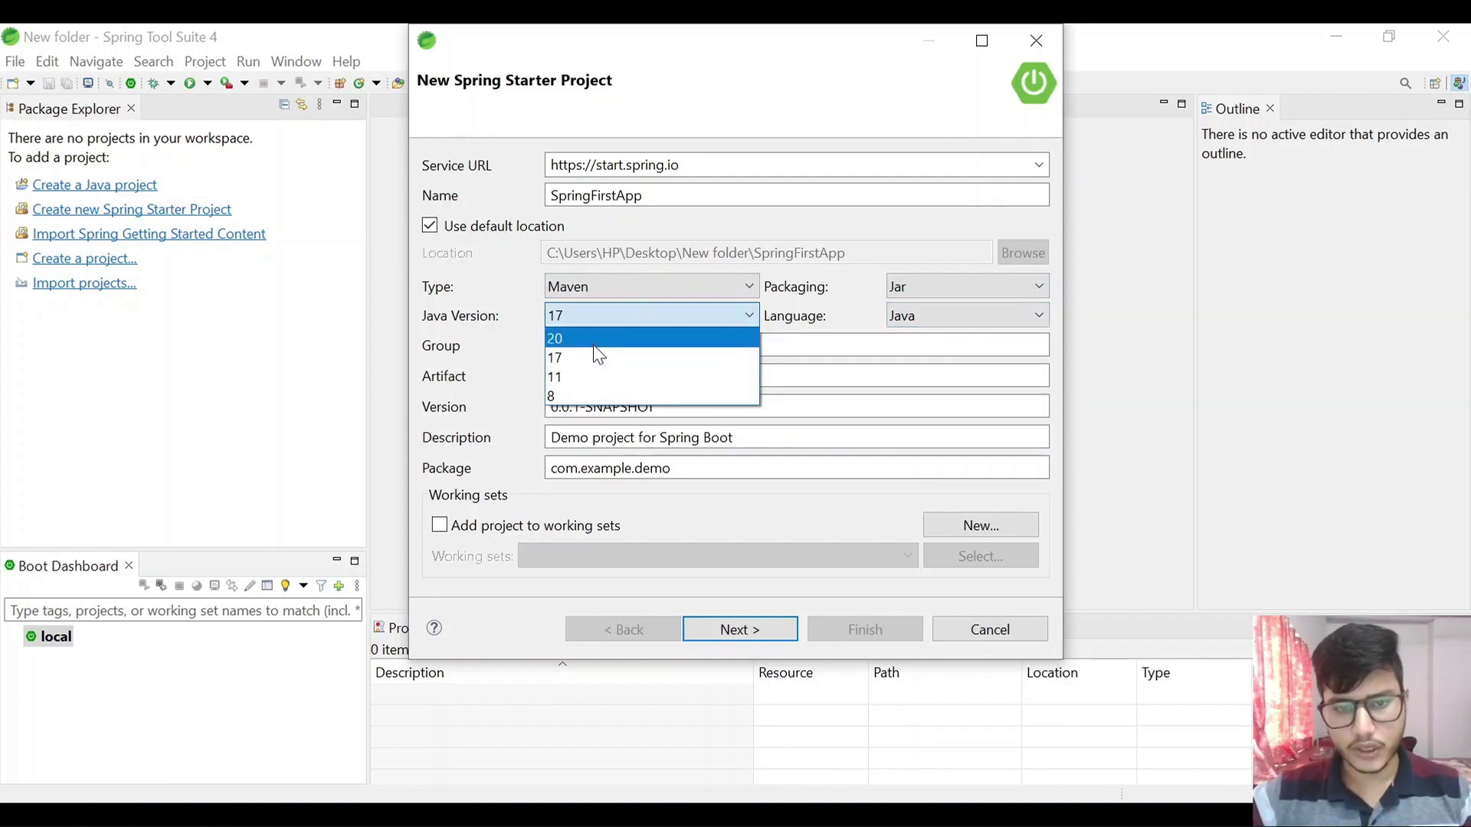
click(599, 377)
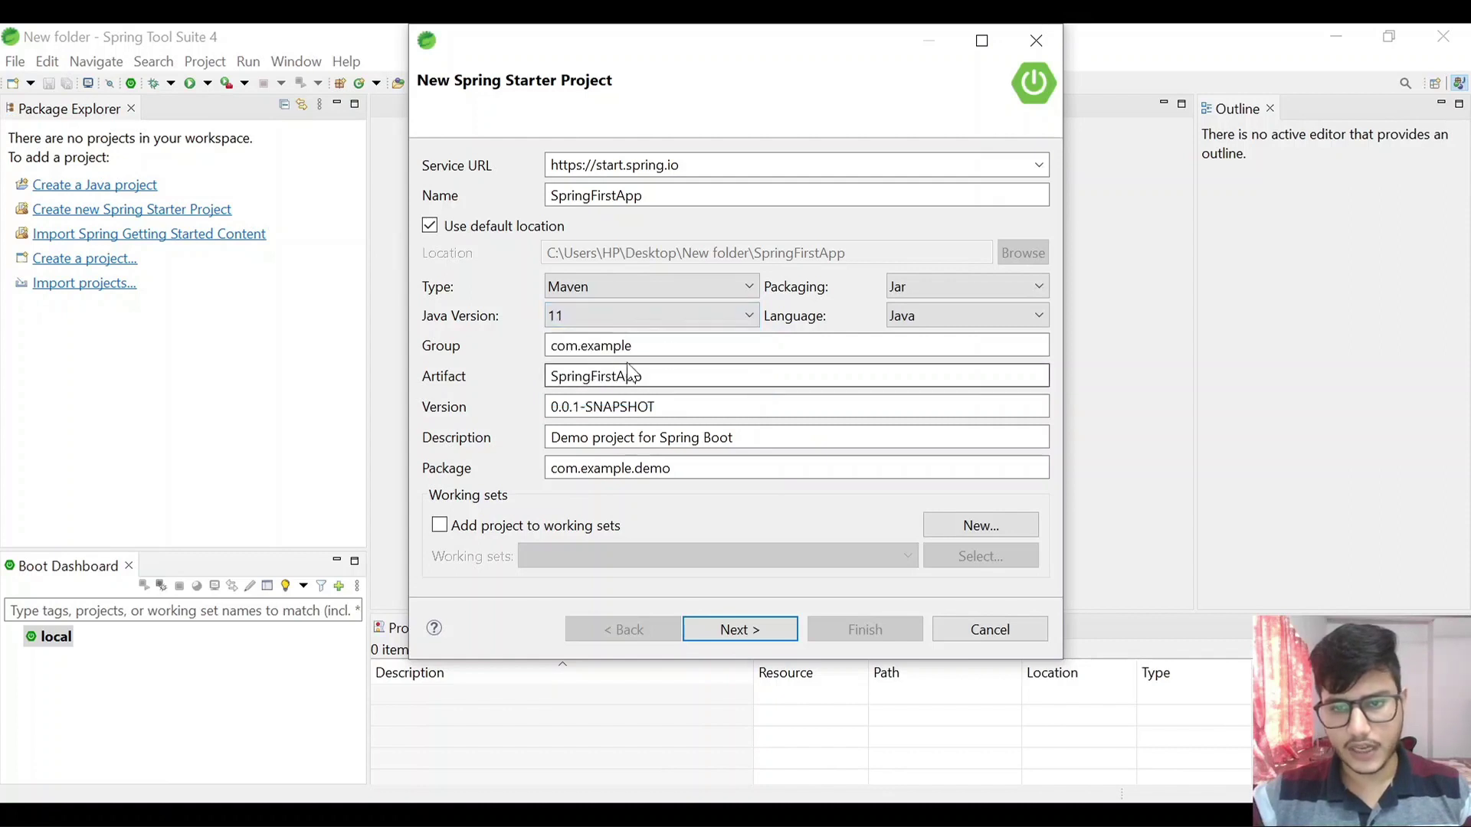
click(916, 315)
click(916, 316)
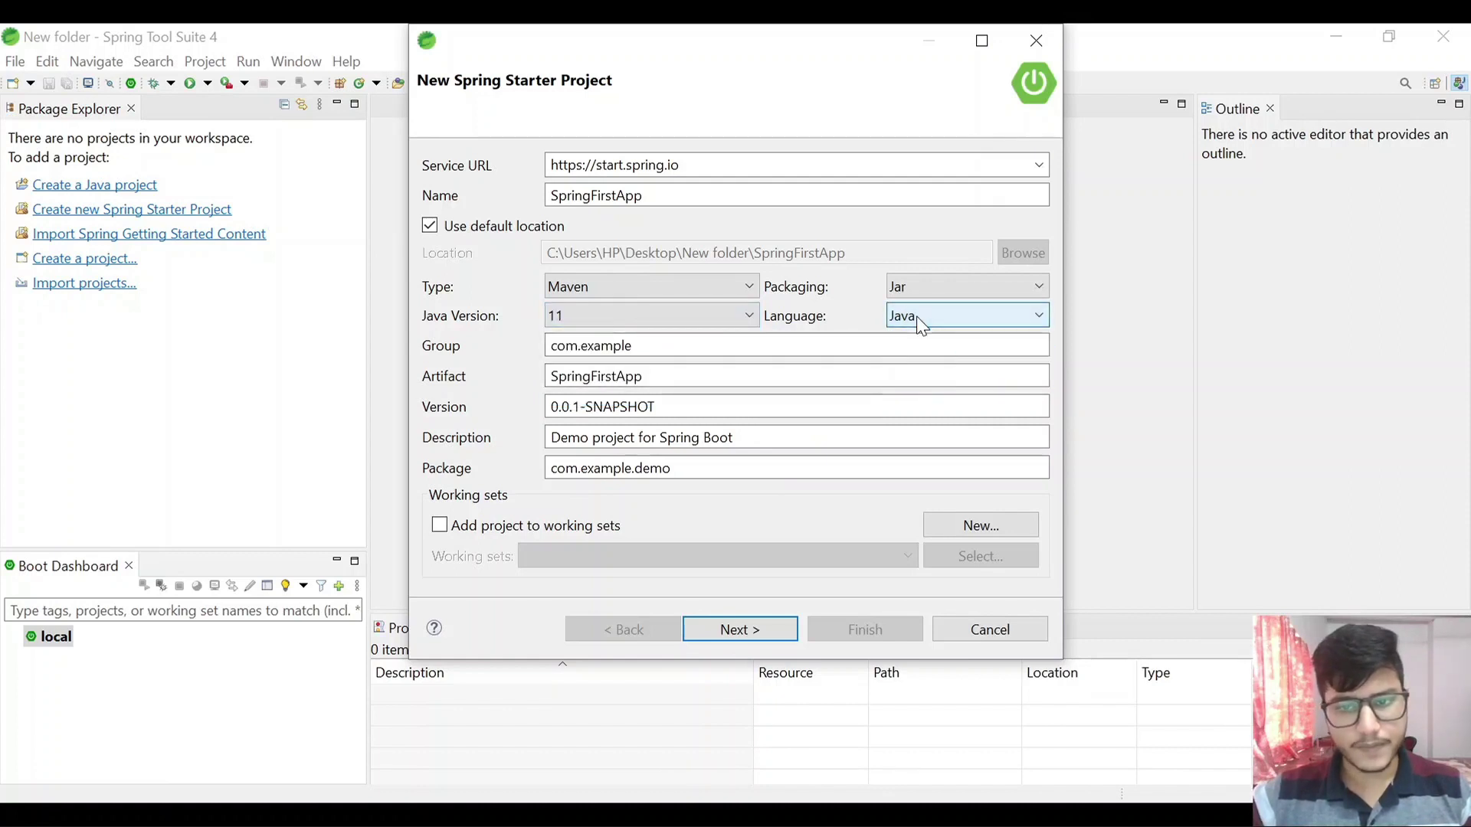
Replace the project's group with com.xyzsoftware
click(613, 345)
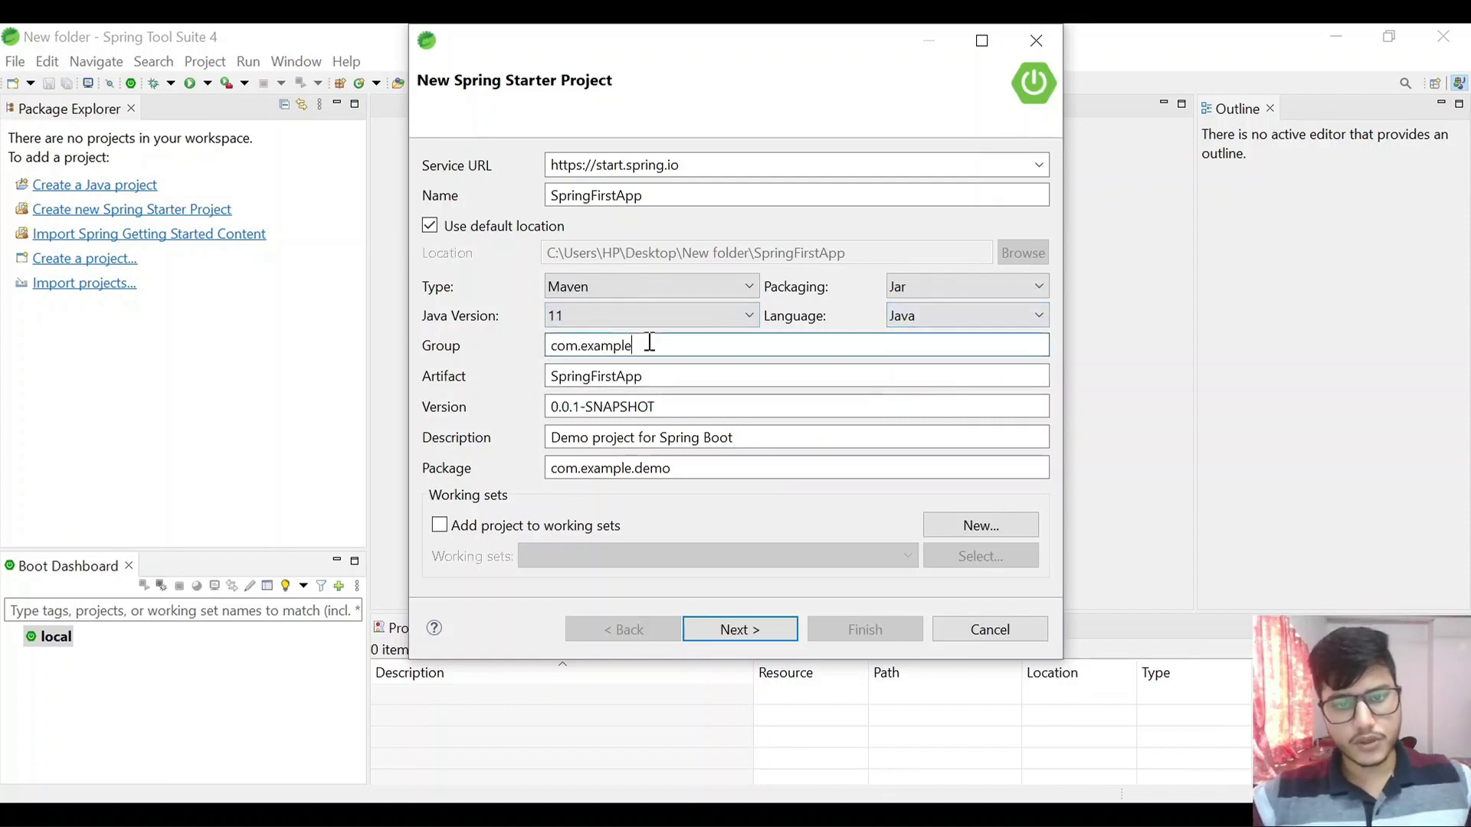
drag(657, 343, 545, 355)
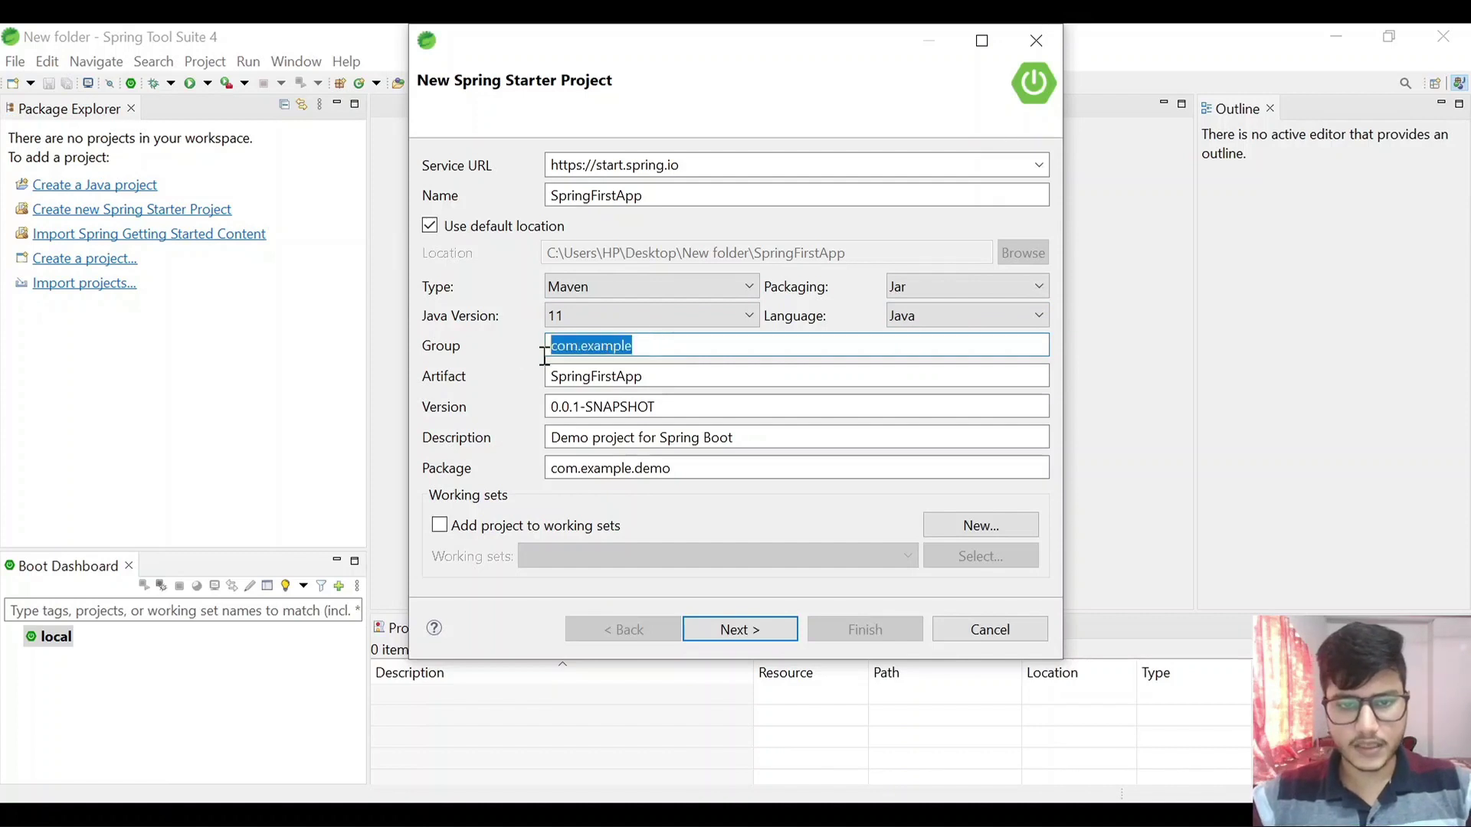
click(650, 346)
drag(663, 346, 545, 357)
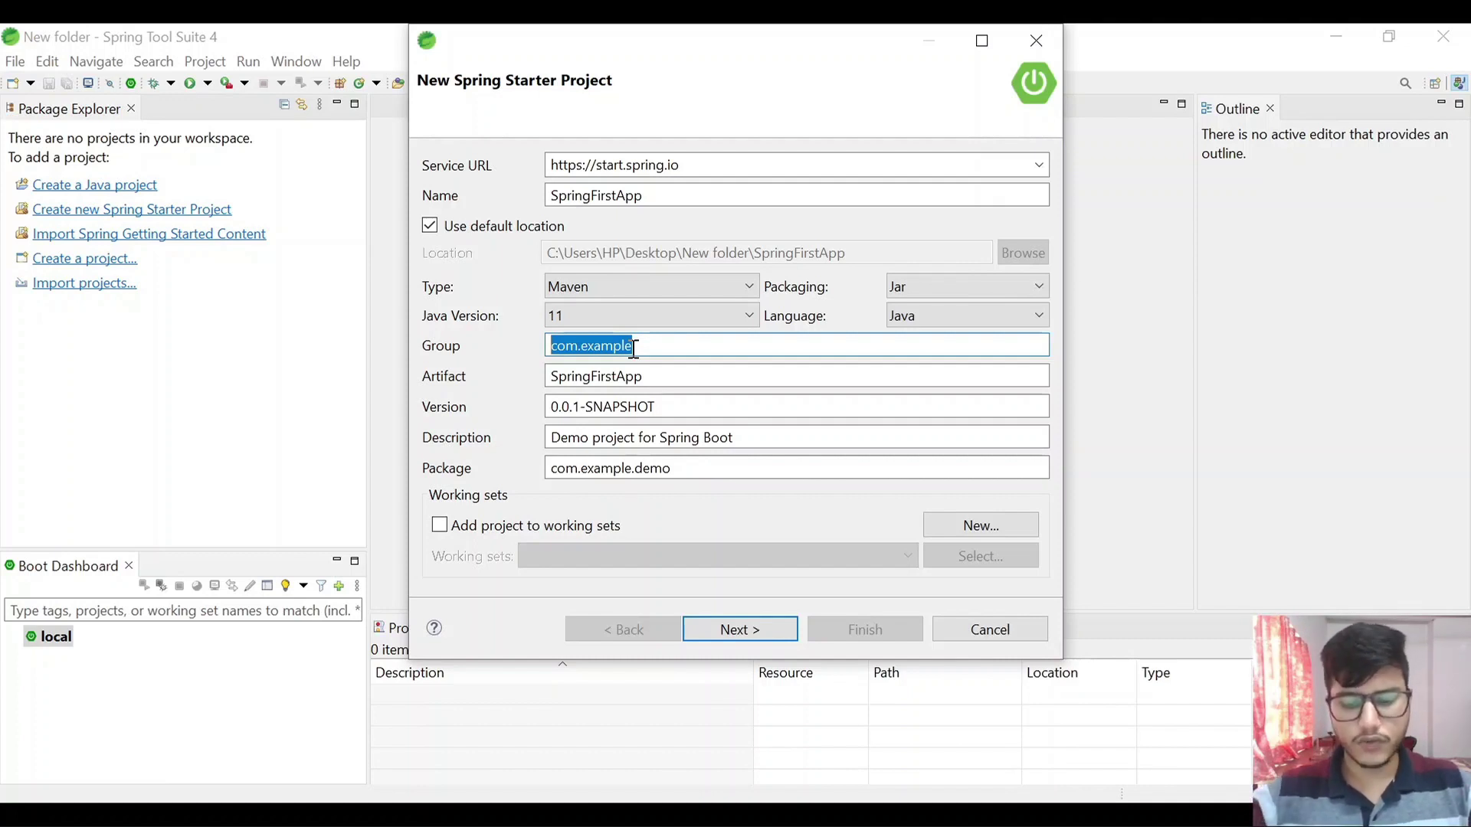
text(com.)
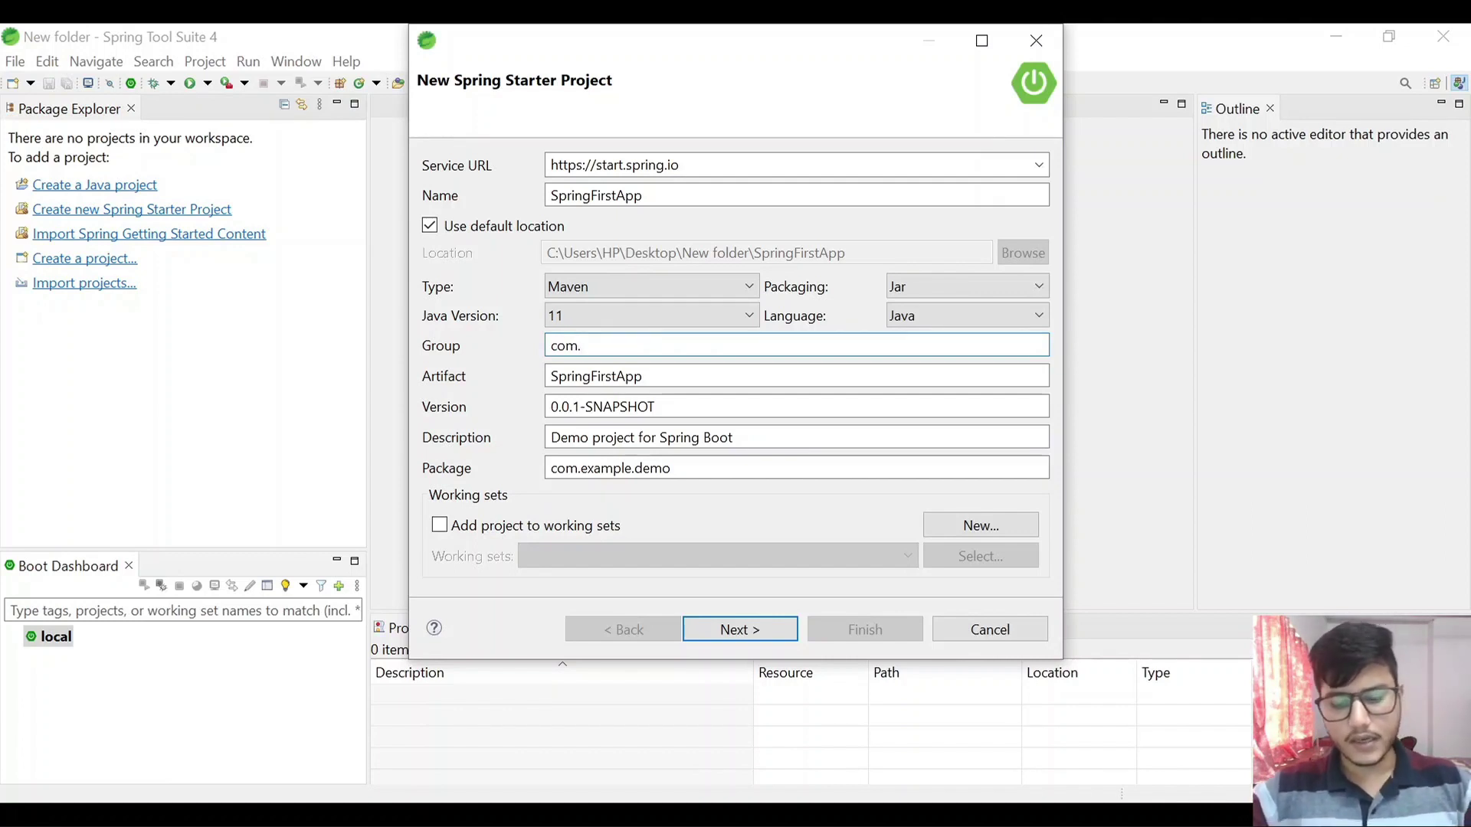
text(xyzsoftw)
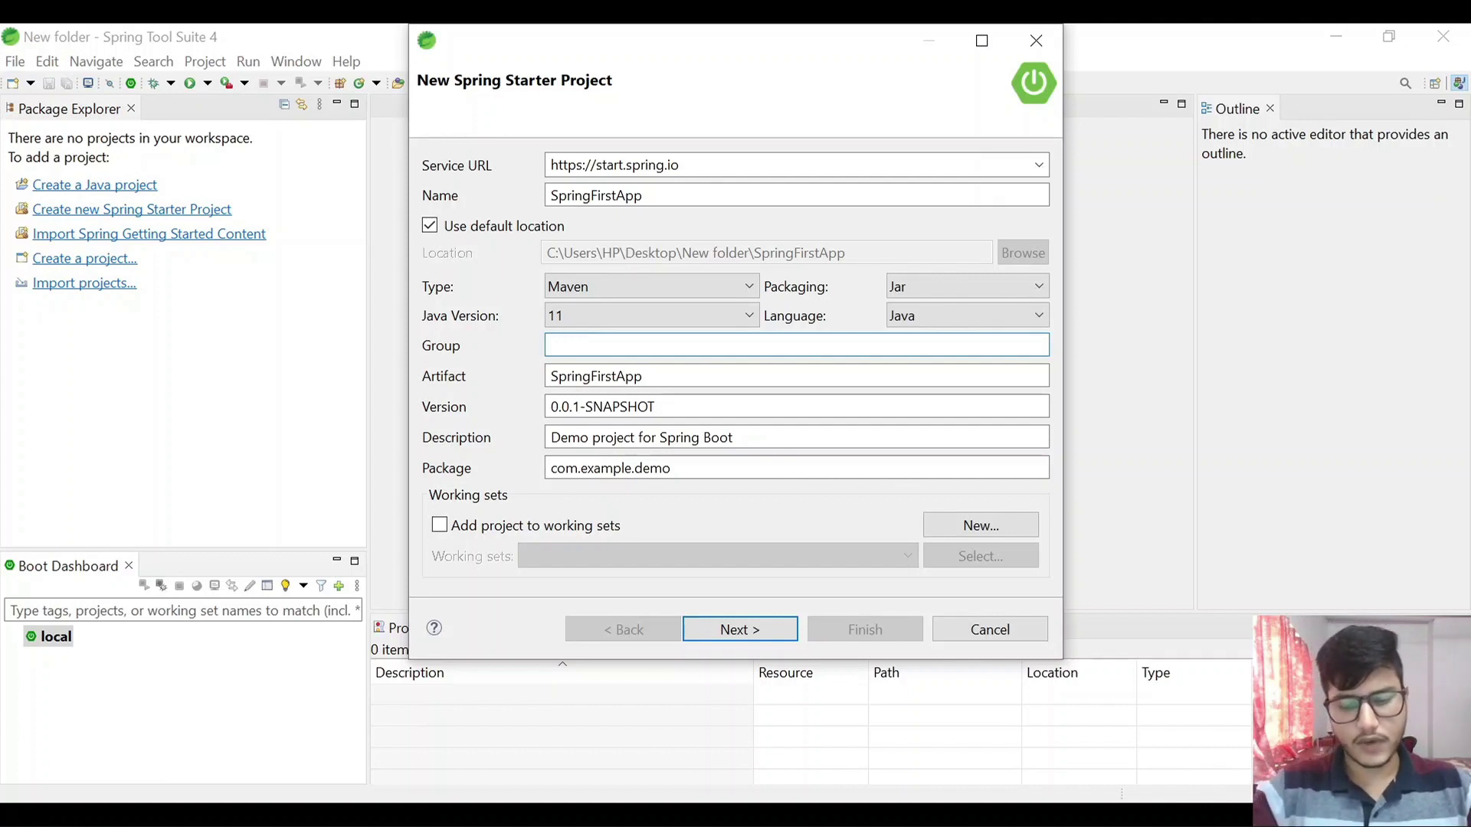
text(are.)
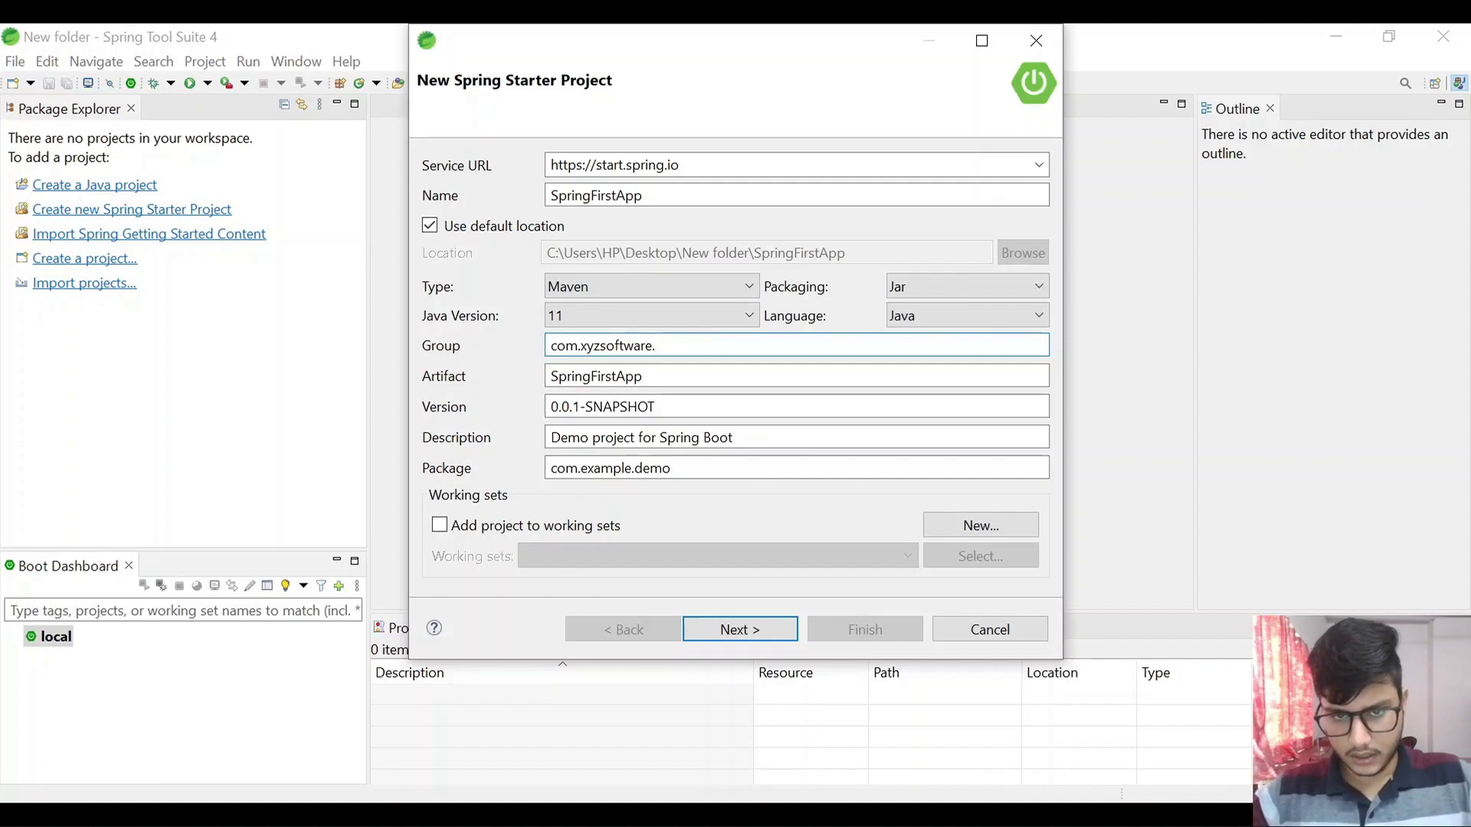
key(BackSpace)
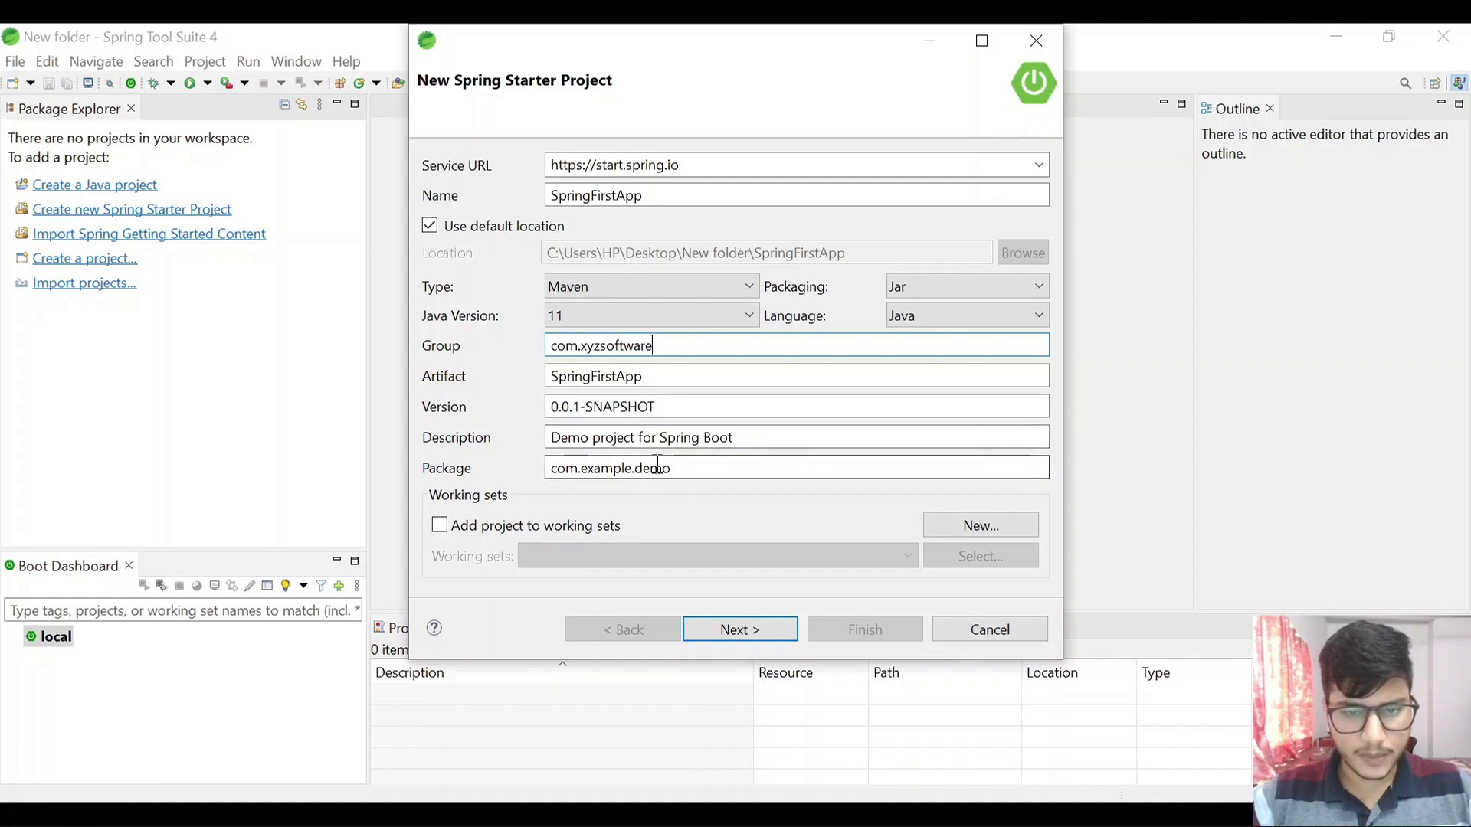
Copy the group name into the package field and extend it to com.xyzsoftware.demo
drag(692, 468, 605, 475)
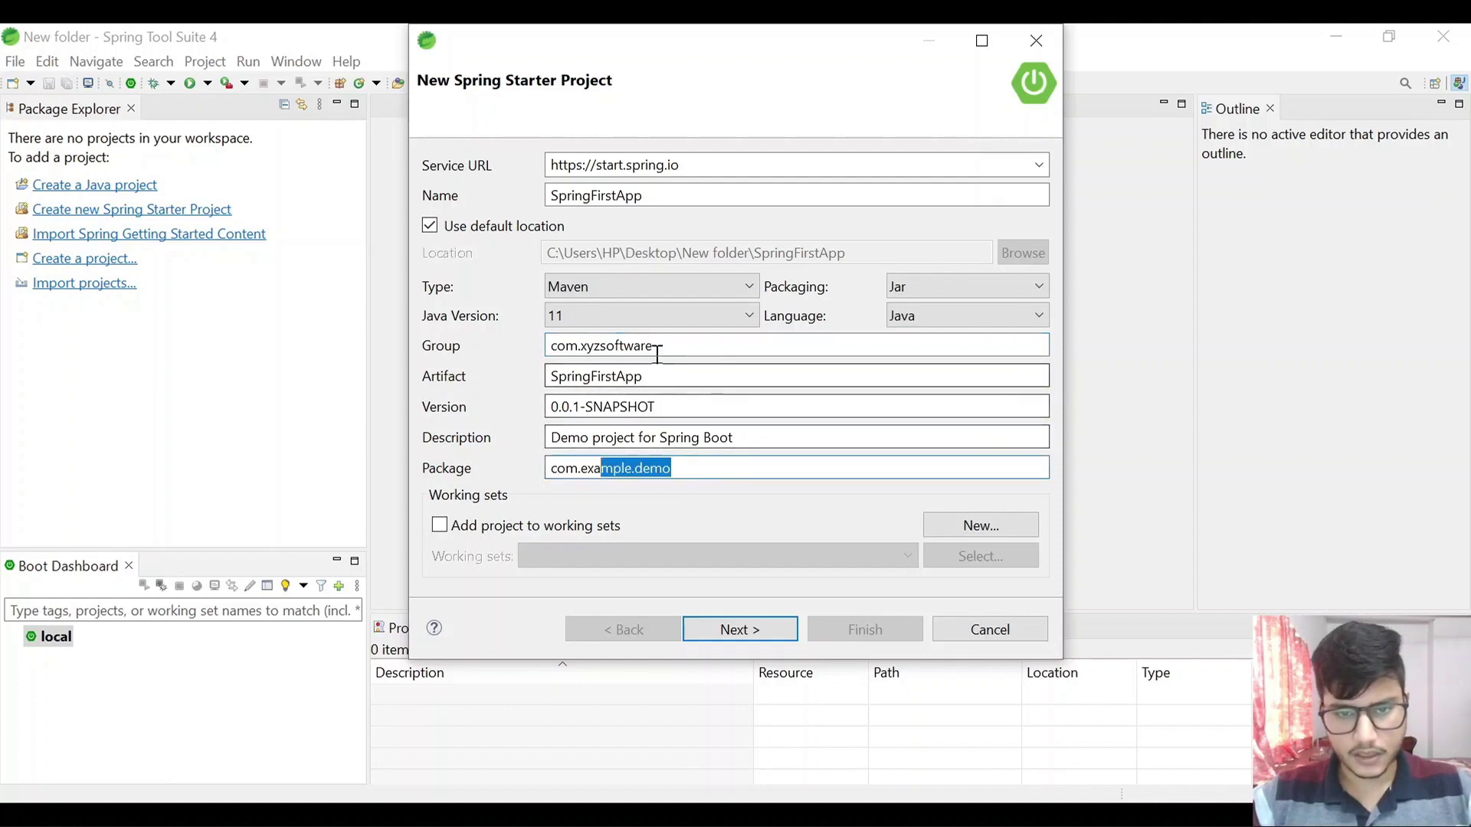
drag(656, 346, 549, 347)
key(ctrl+c)
drag(673, 469, 534, 483)
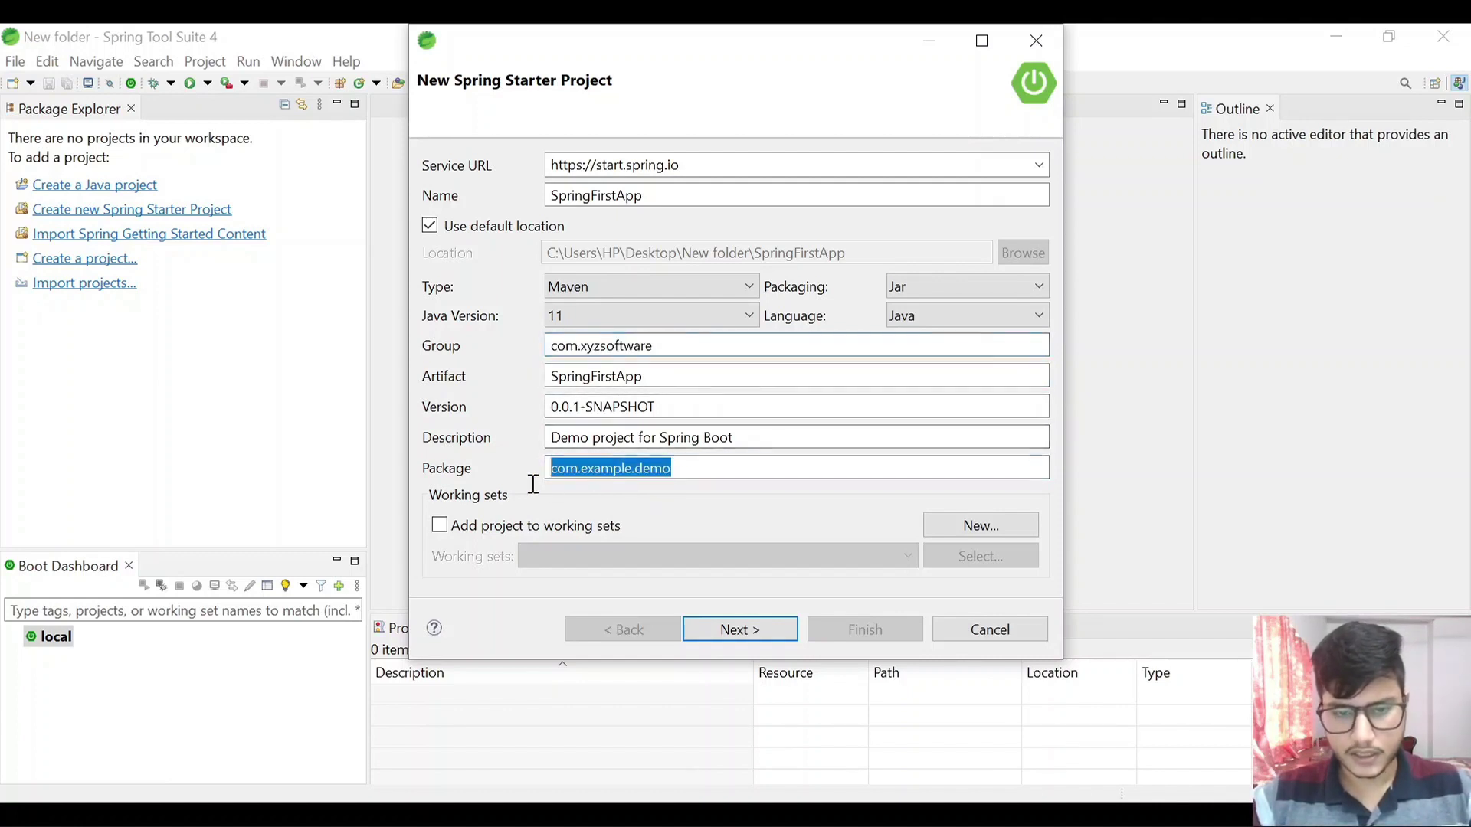
key(ctrl+v)
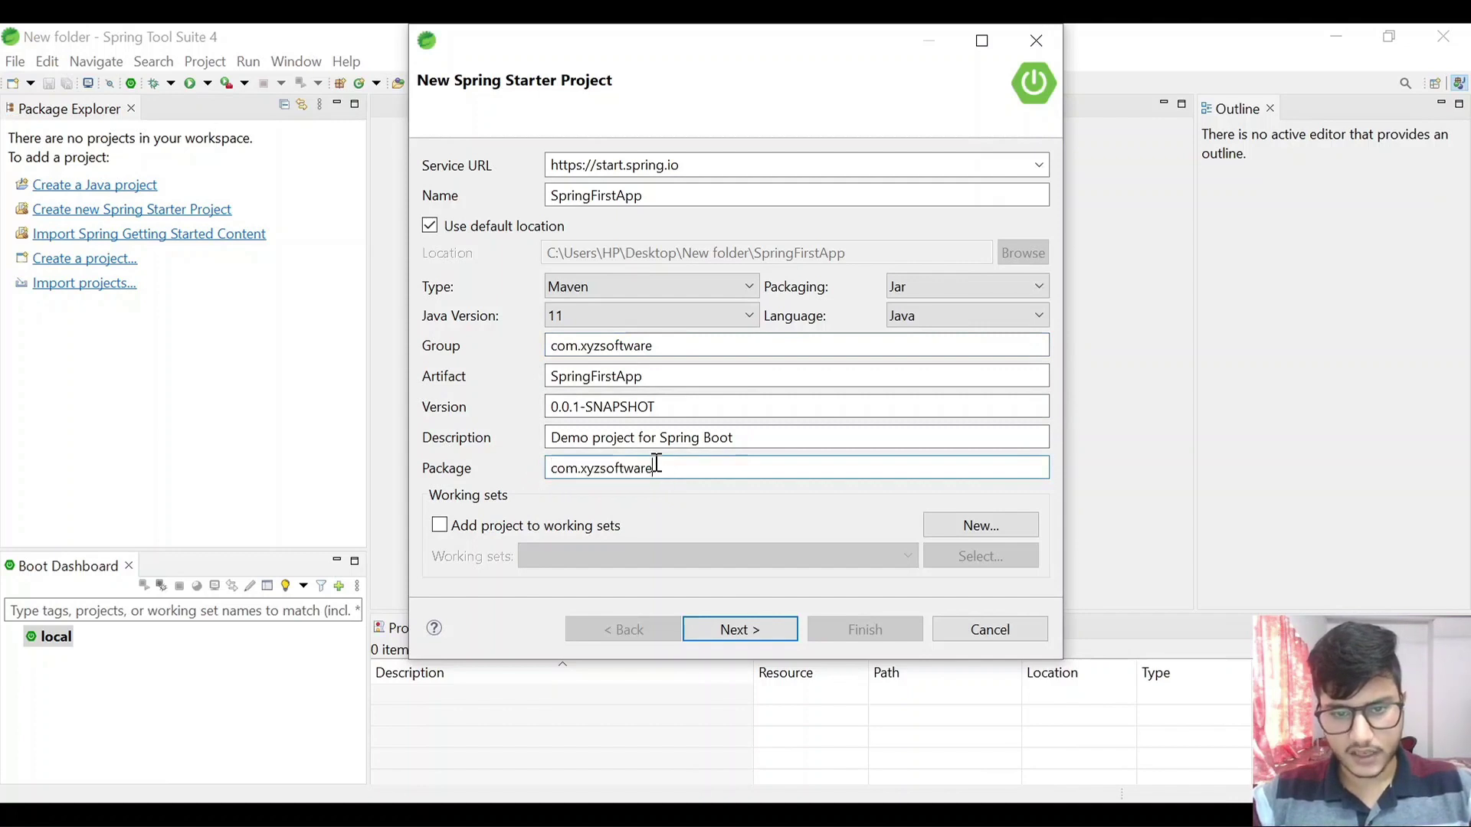
text(.demo)
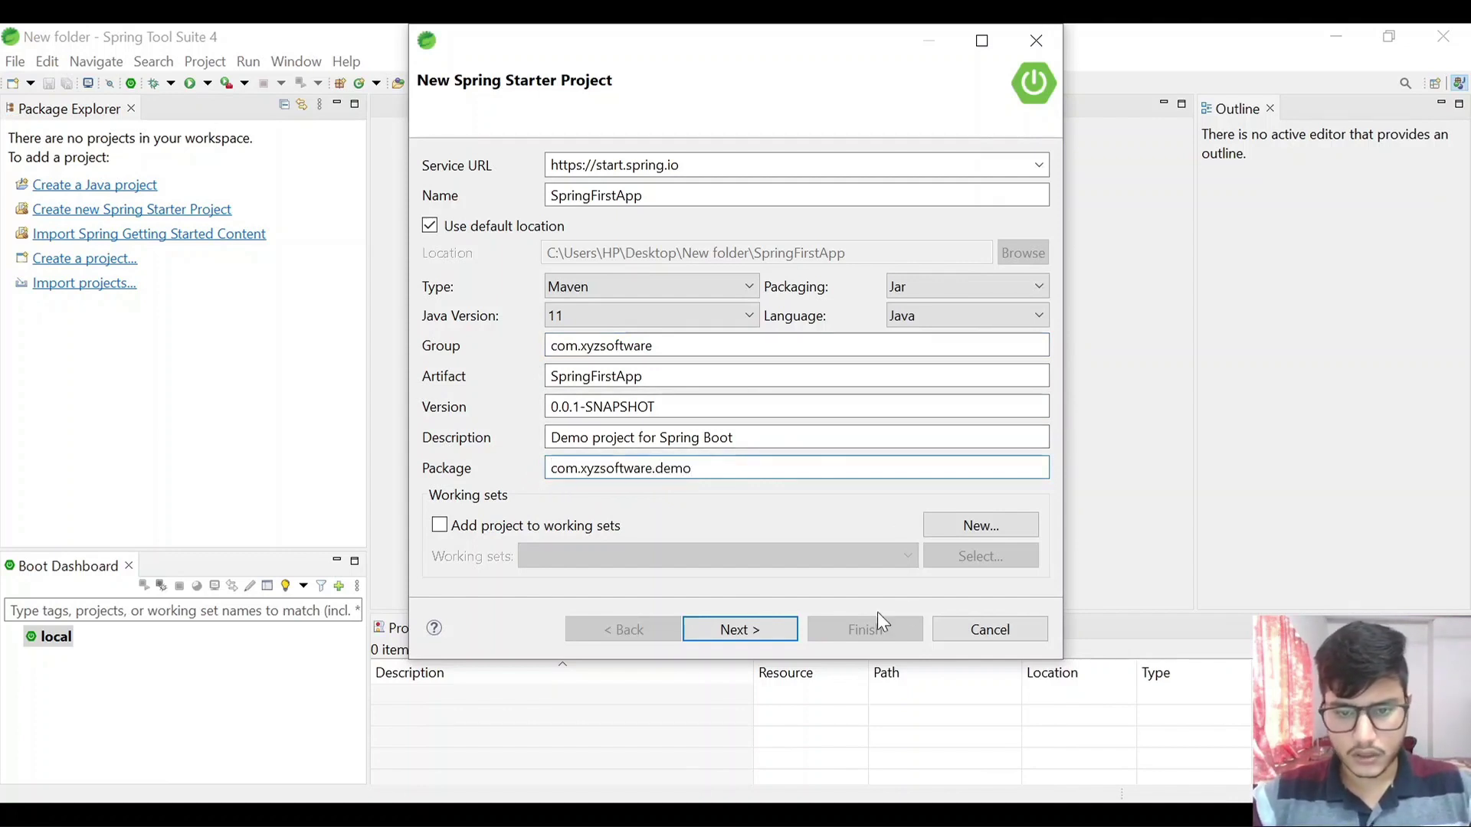
Continue to the project dependencies and choose Spring Boot version 3.0.5
click(737, 626)
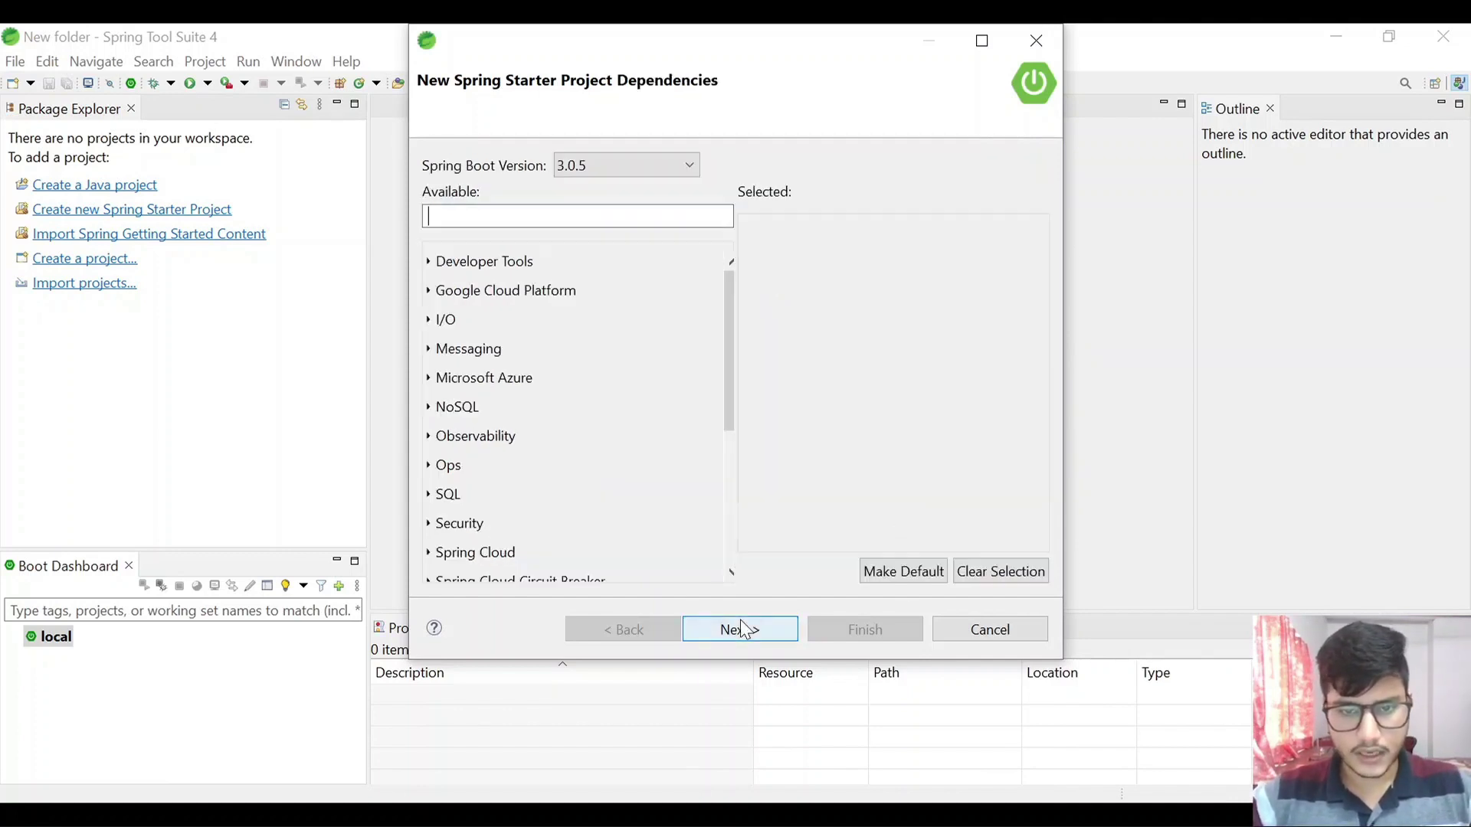
click(605, 172)
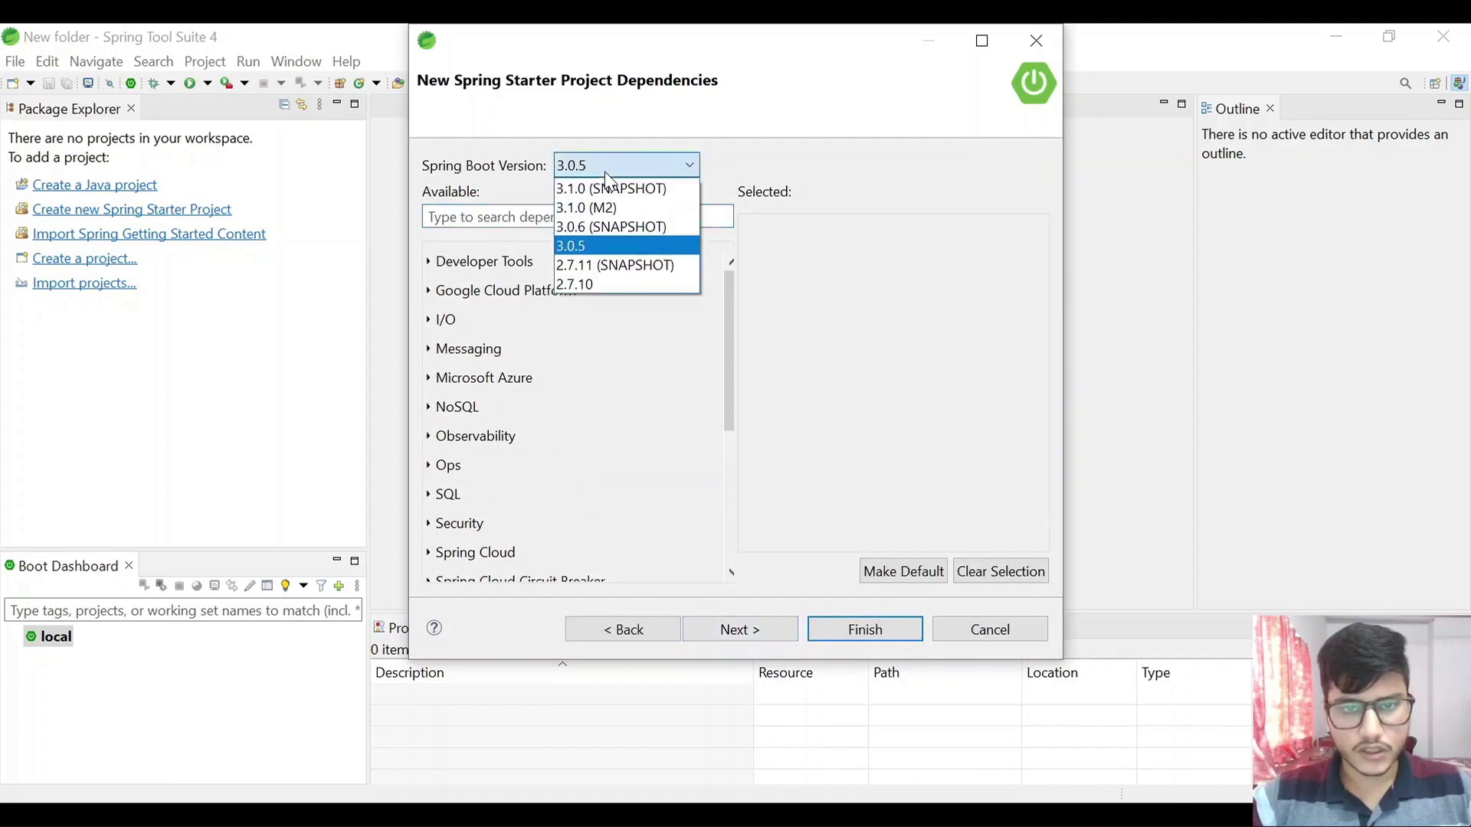
click(596, 248)
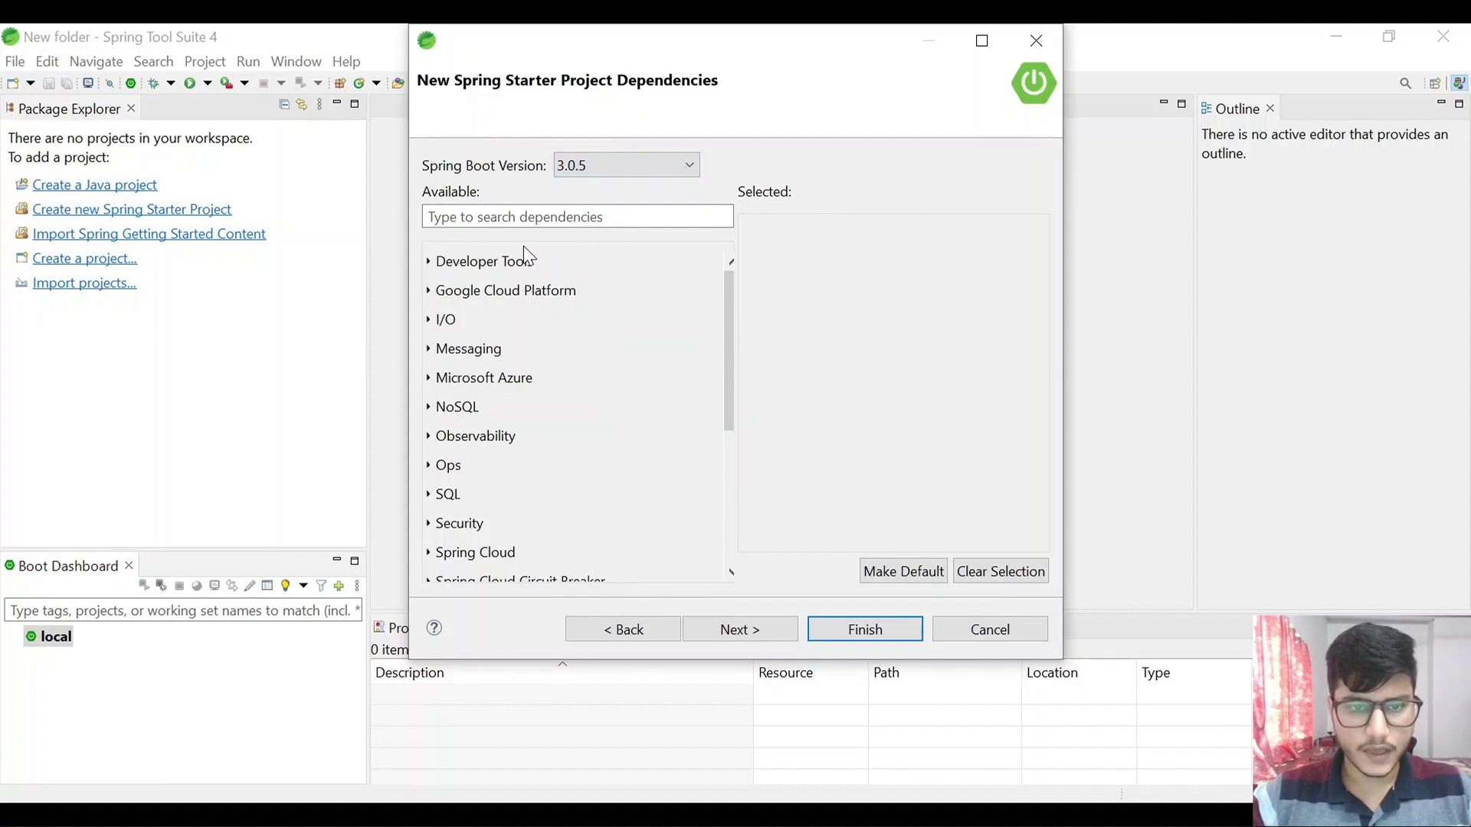
Search the available dependencies for "rest" and add Spring Web and Spring HATEOAS
click(486, 219)
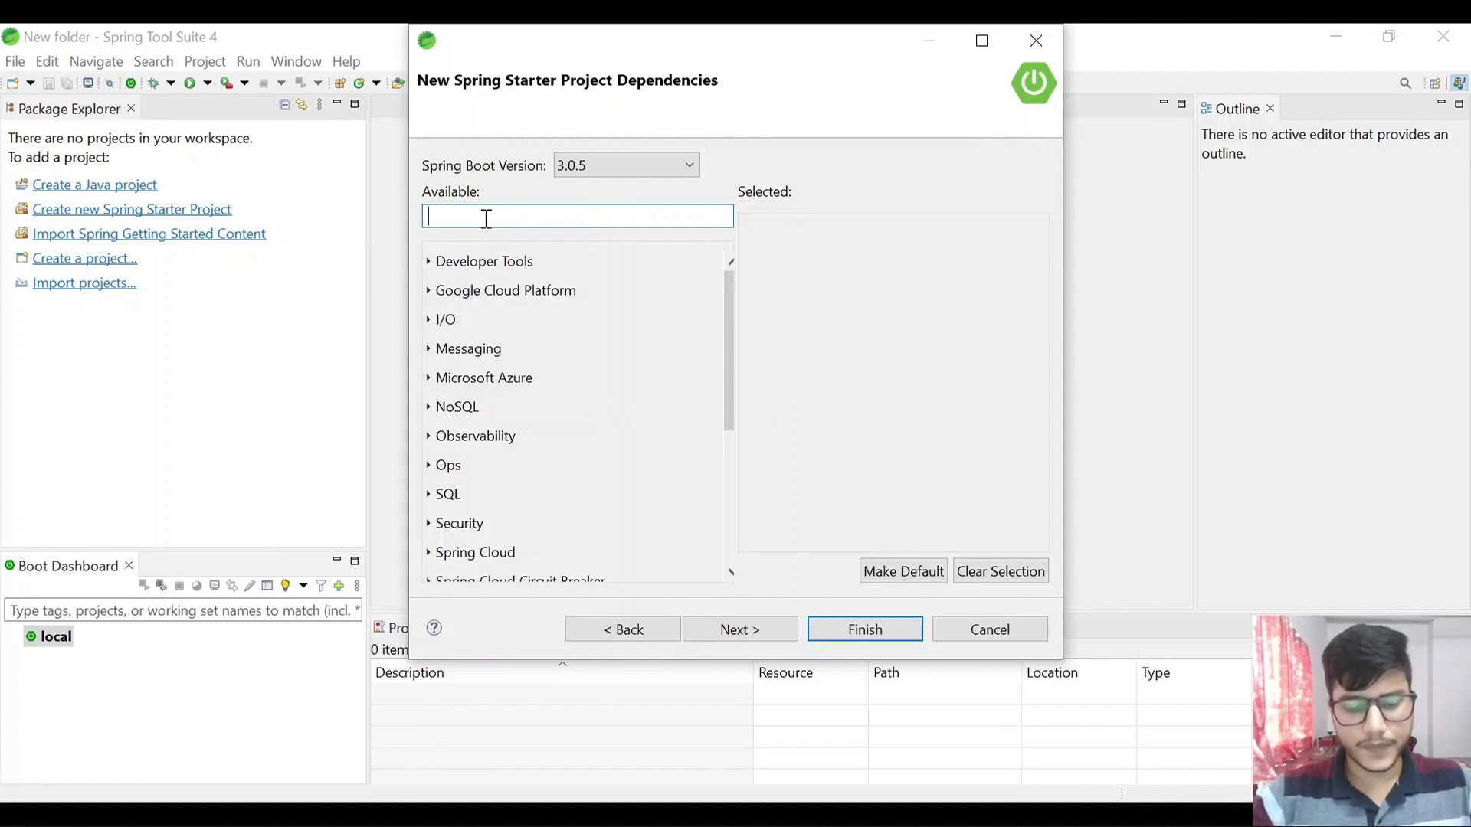
text(rest)
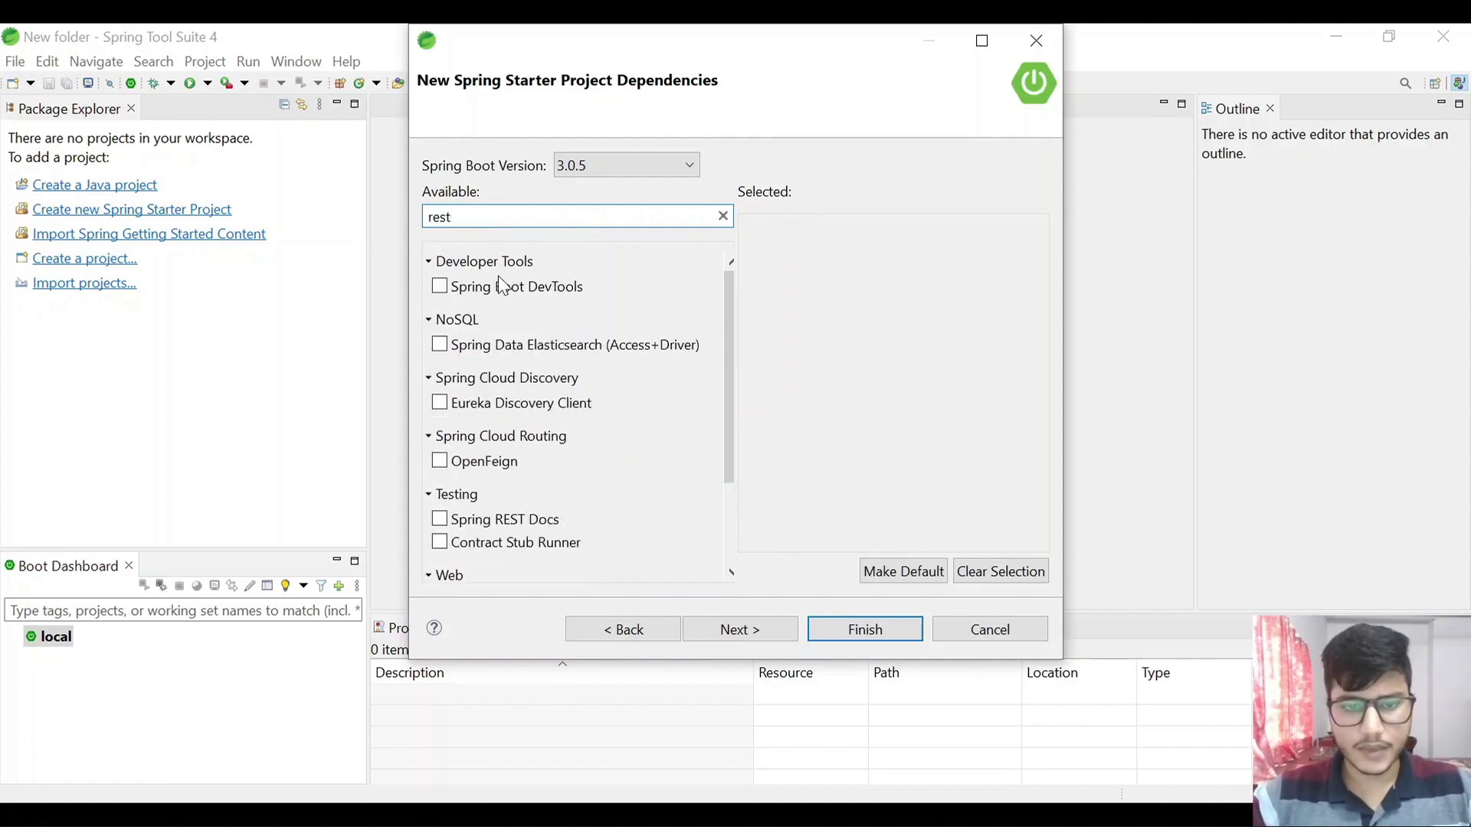
scroll(535, 472, down, 1)
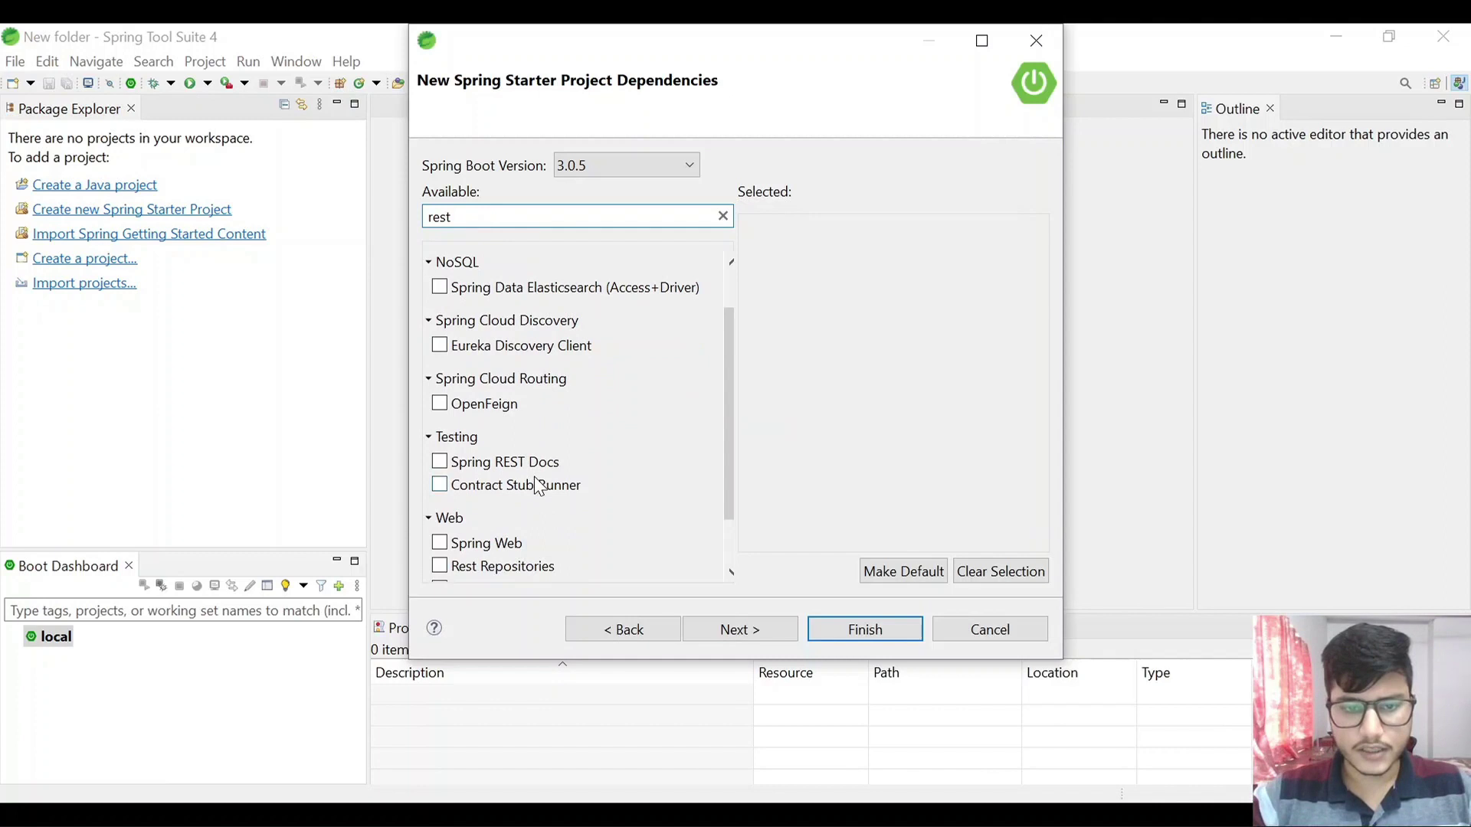
scroll(563, 460, down, 1)
click(502, 487)
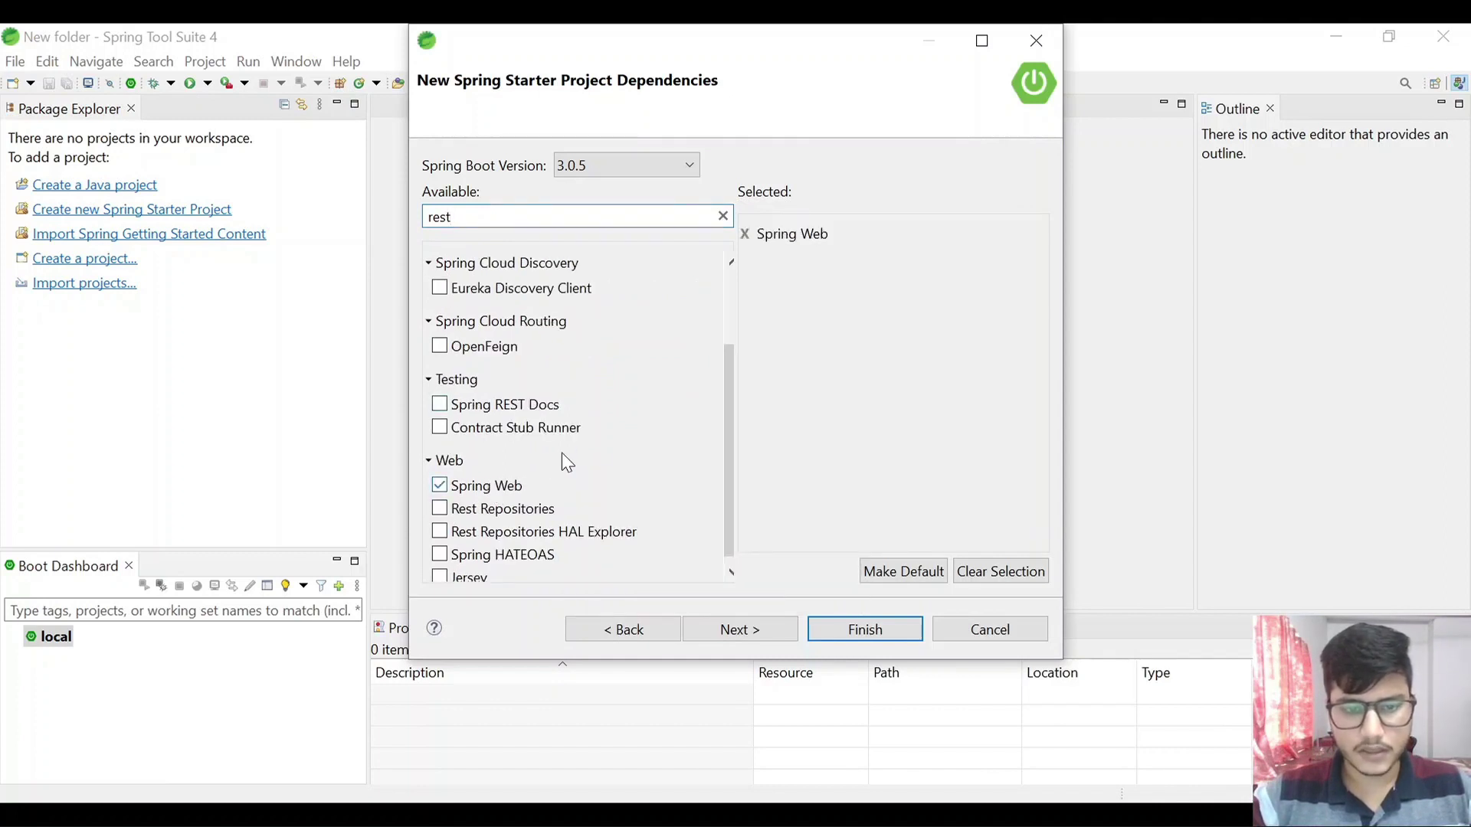
scroll(610, 435, down, 1)
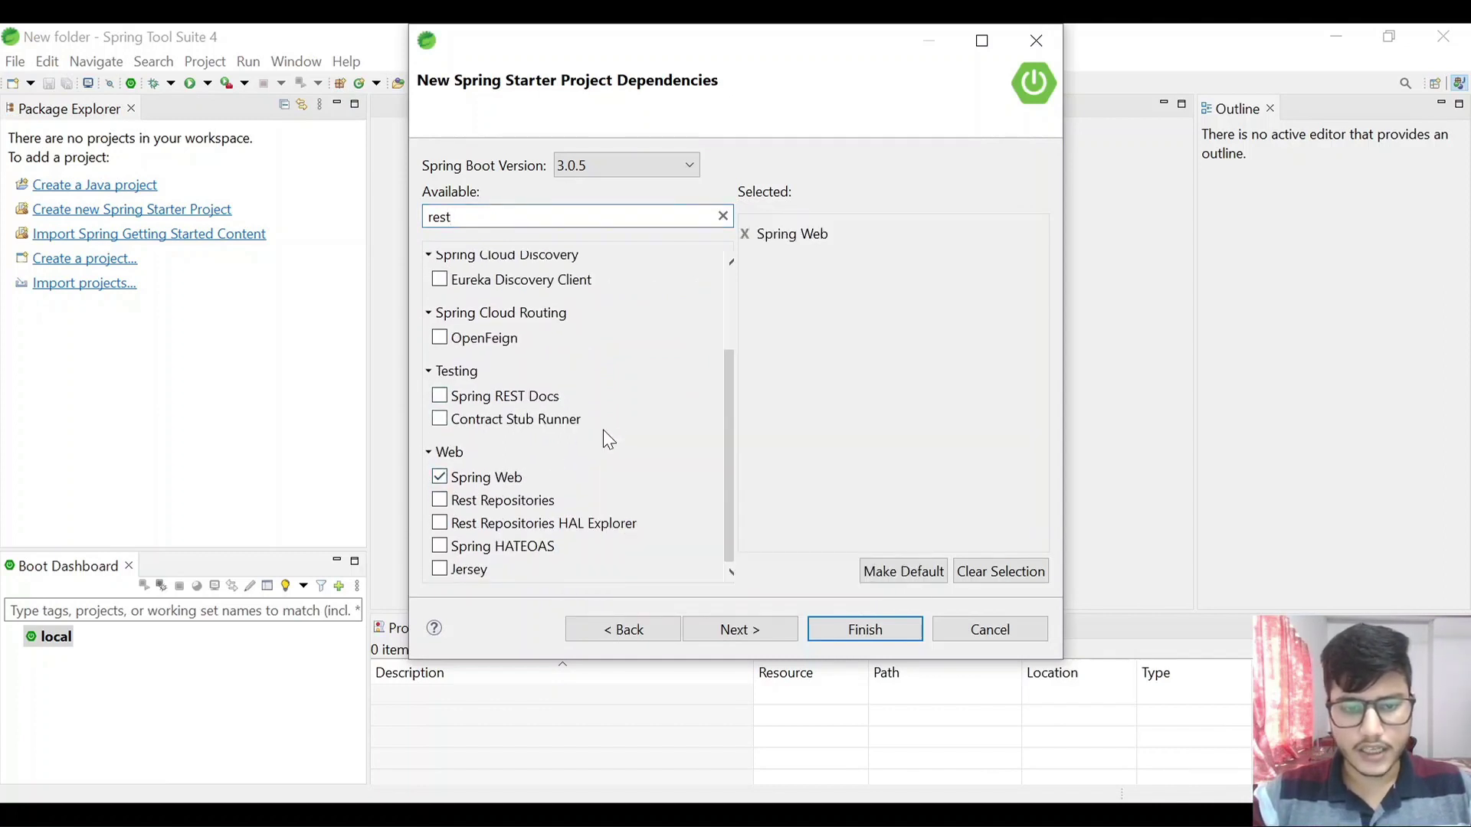
click(439, 546)
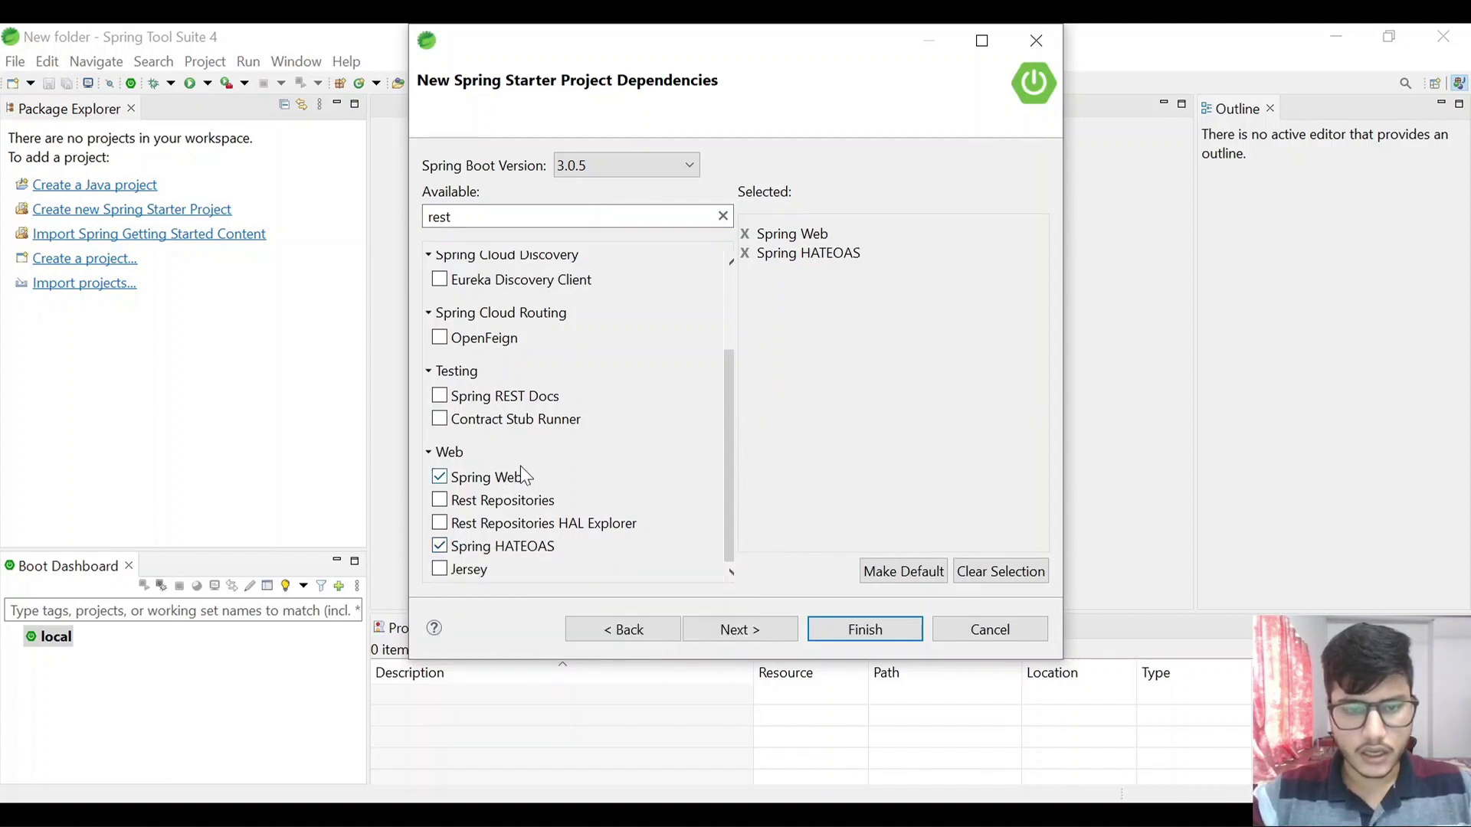
Search the available dependencies for "sec" and add Spring Security
scroll(521, 466, up, 3)
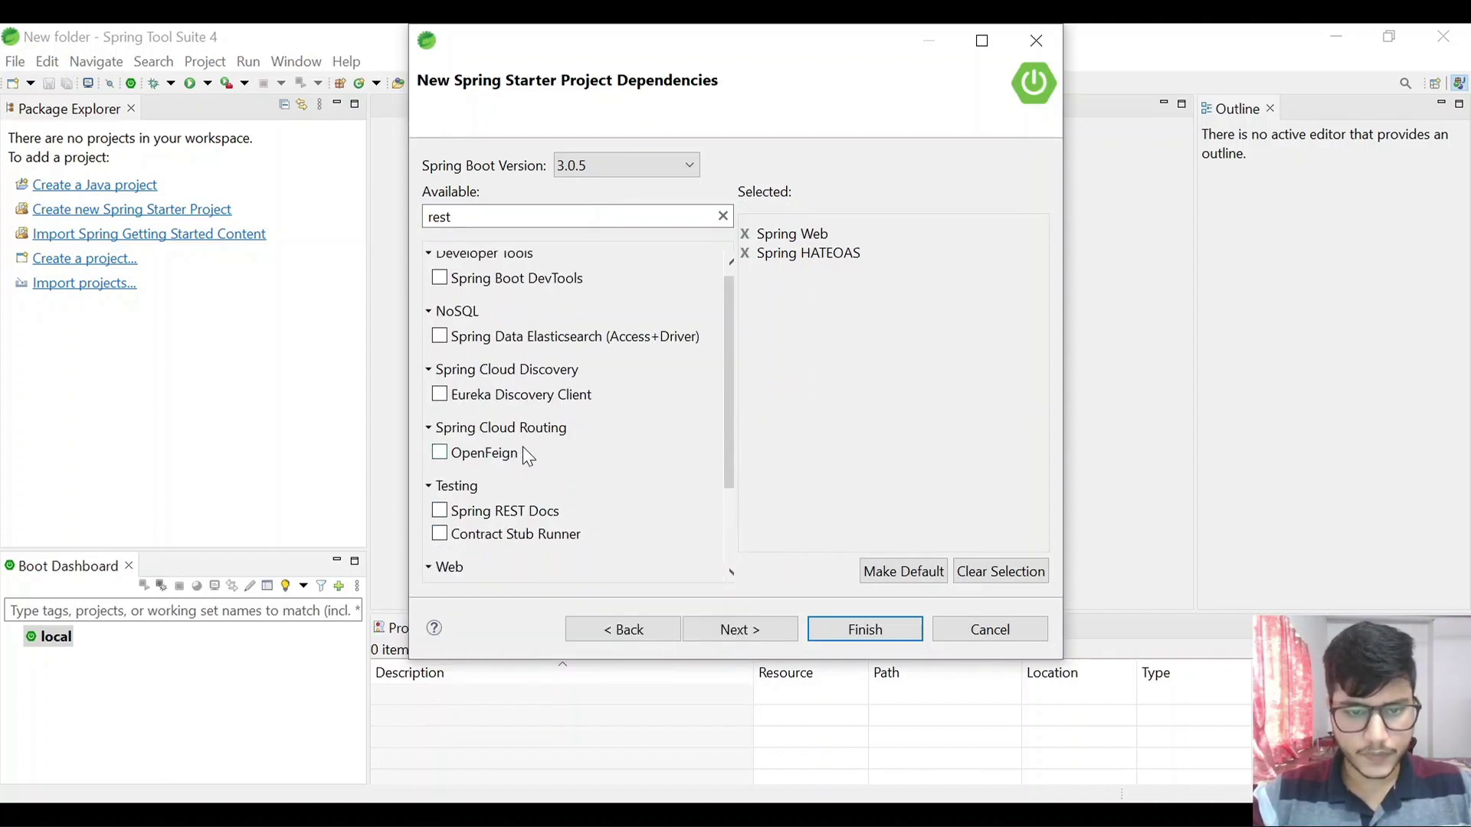
scroll(527, 457, up, 1)
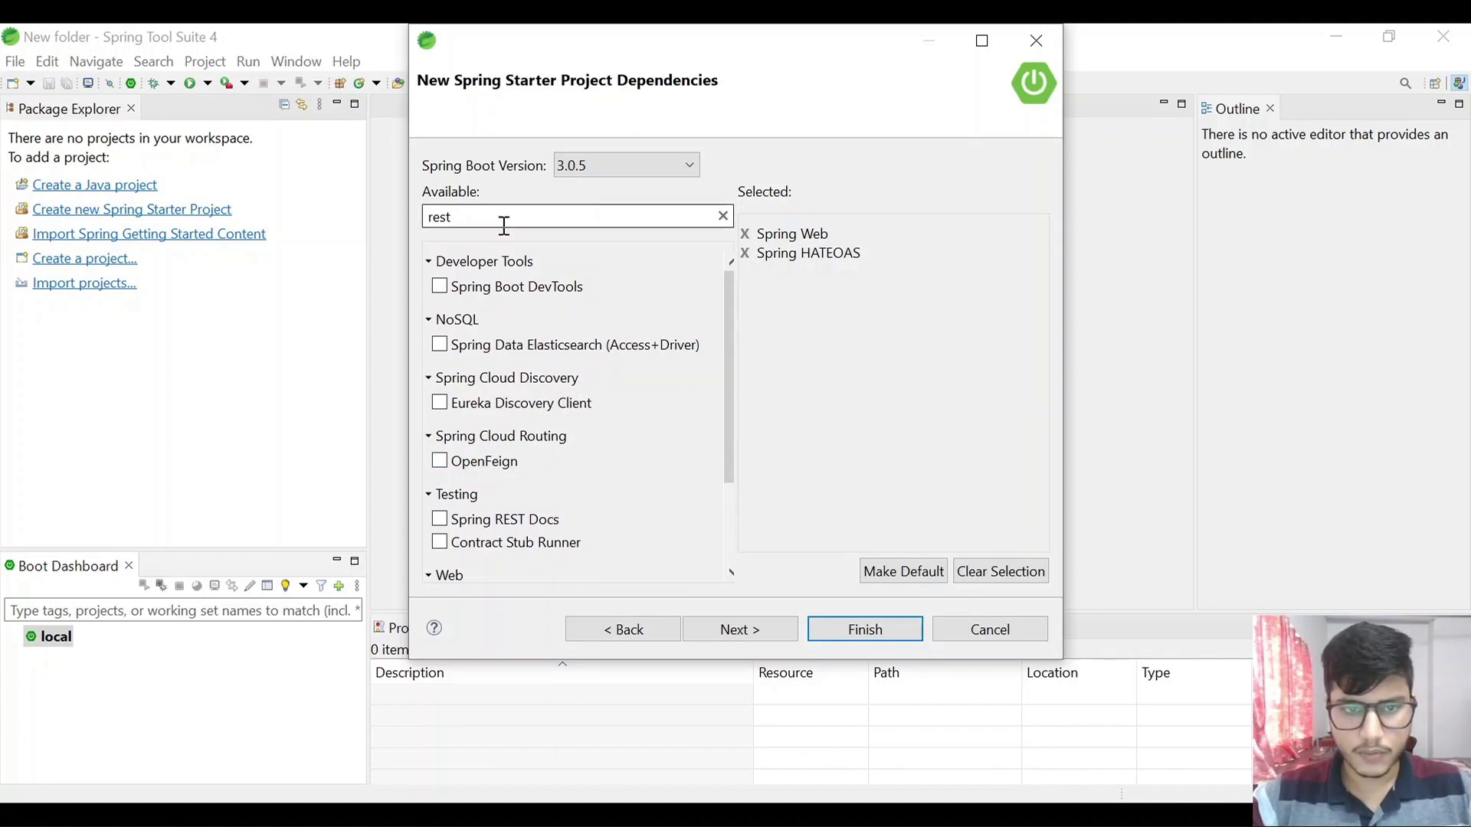
drag(493, 216, 373, 237)
text(sec)
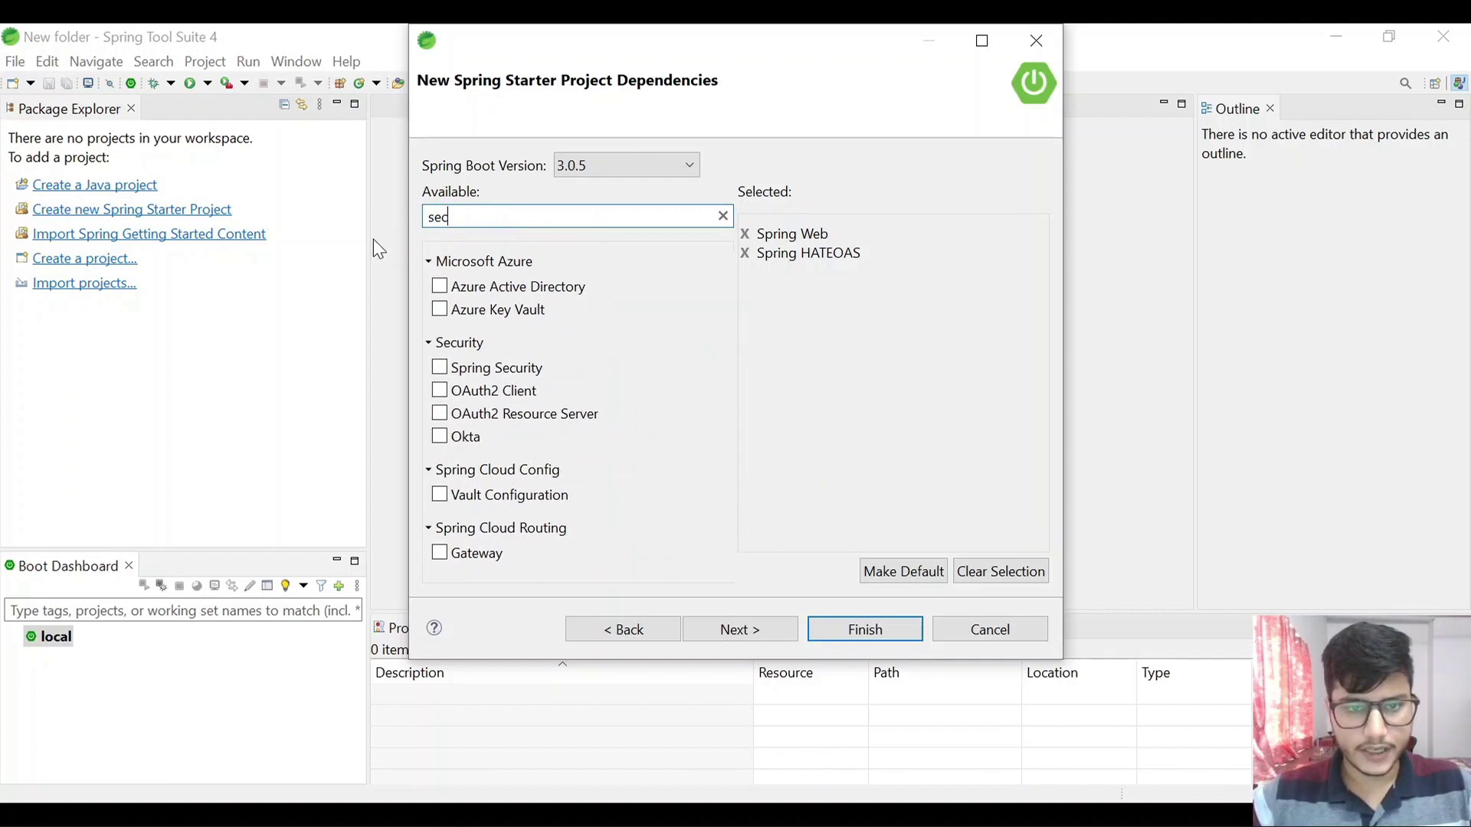
click(494, 370)
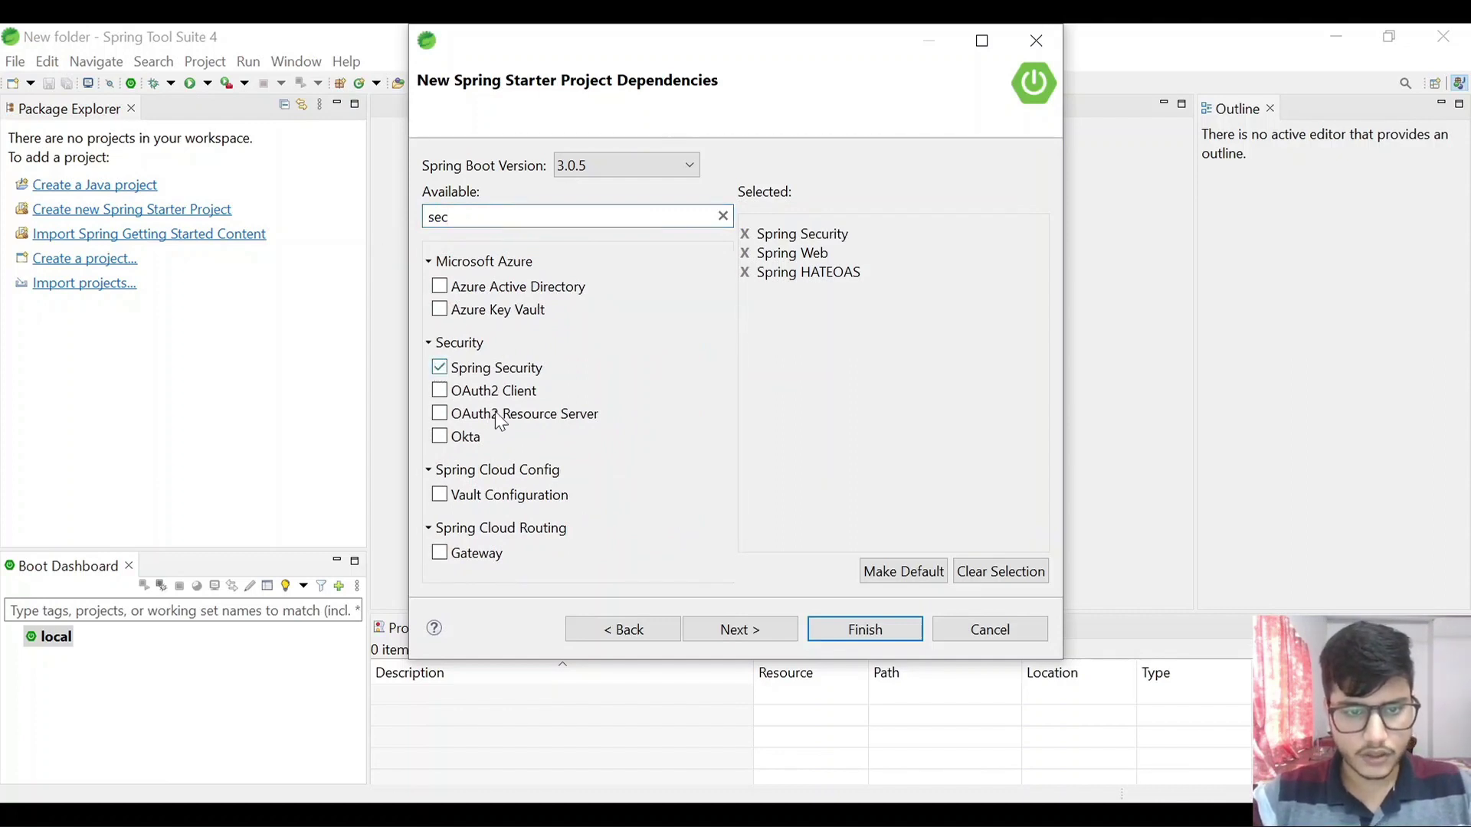
Search the available dependencies for "start" and add Spring Boot DevTools
drag(493, 215, 385, 231)
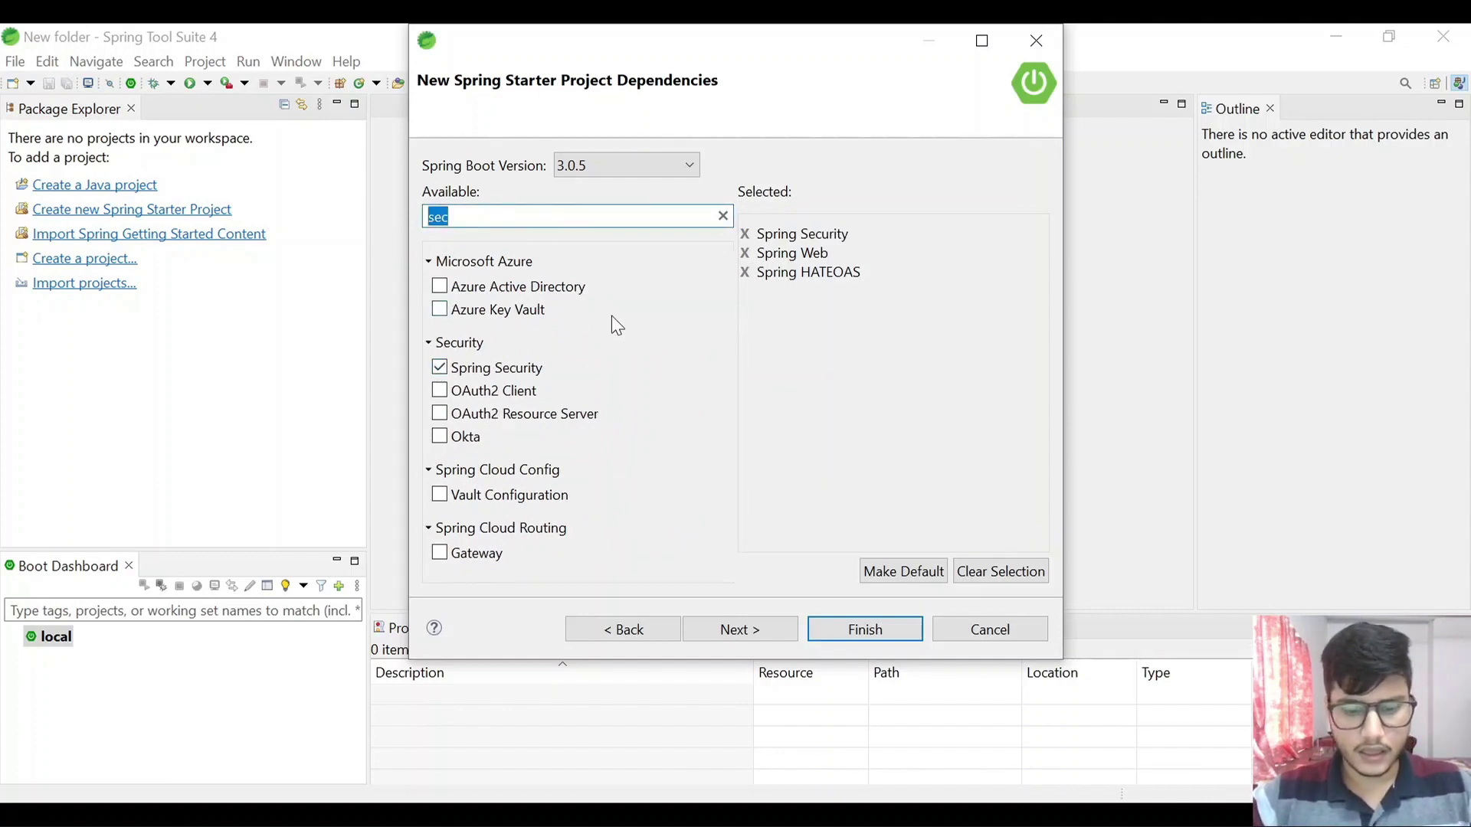
text(starte)
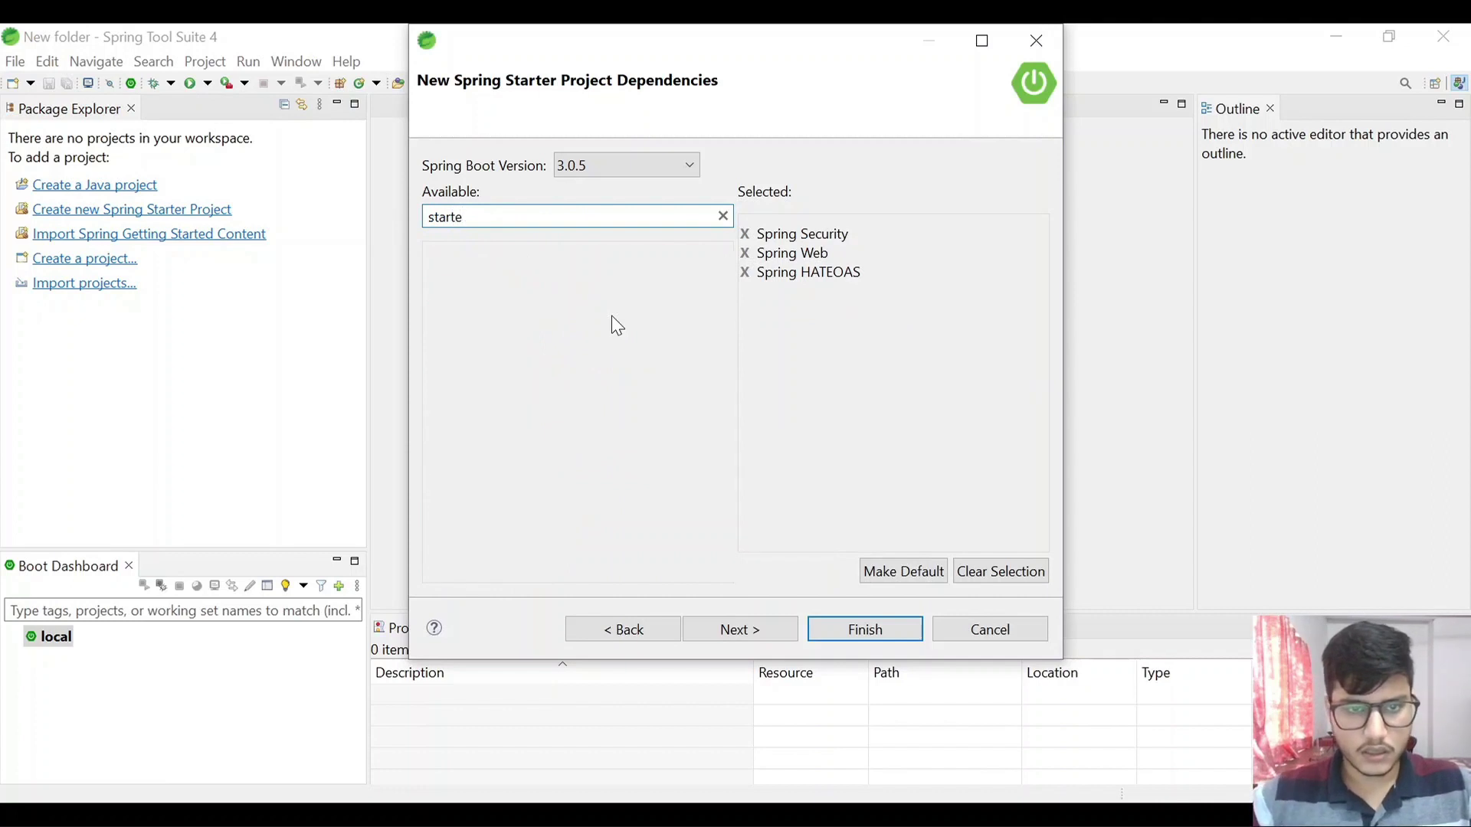
key(BackSpace)
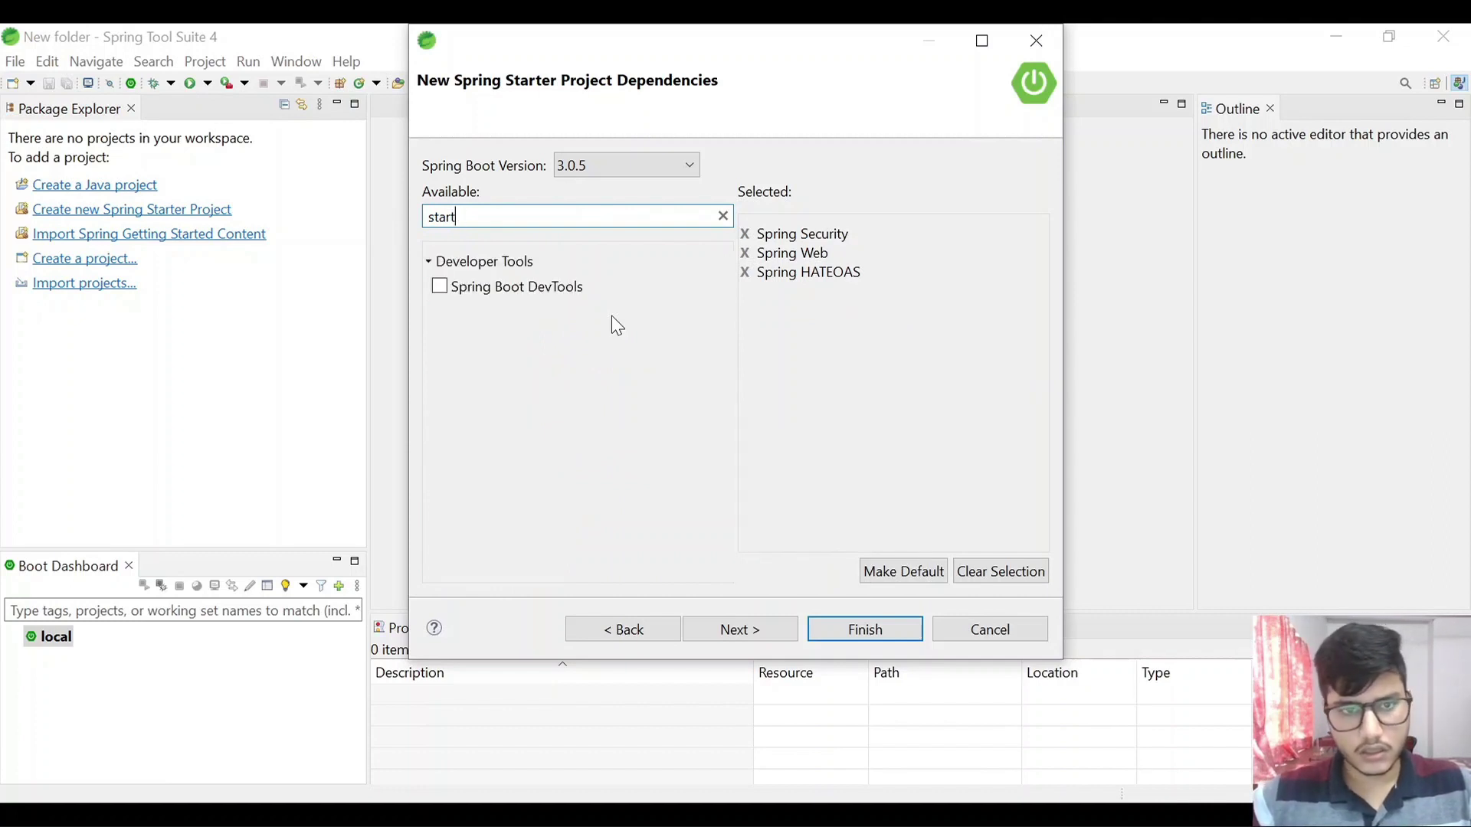
click(541, 290)
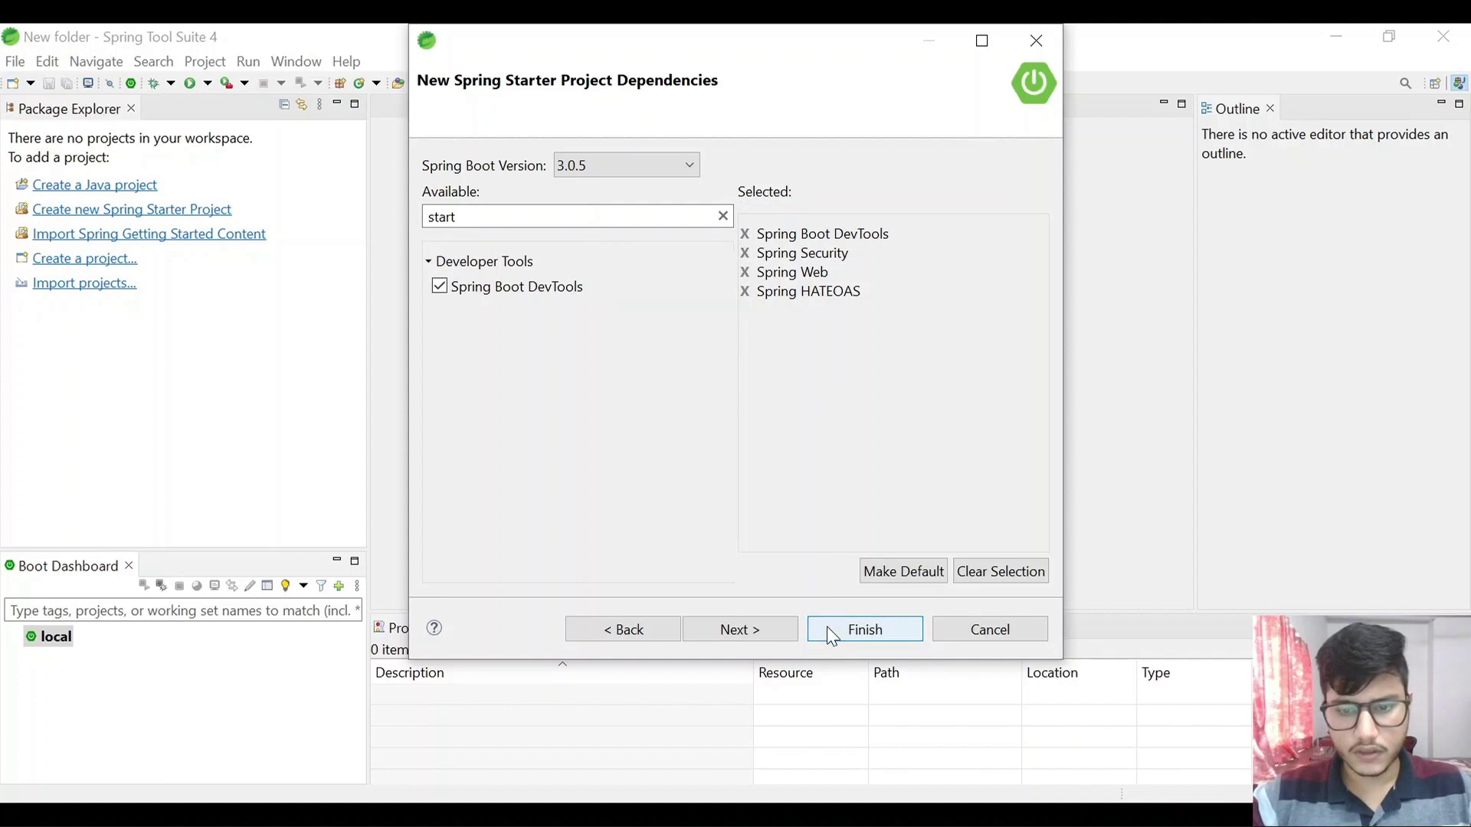
Continue to the site info page, review the full starter URL and finish creating the Spring Starter project
click(777, 633)
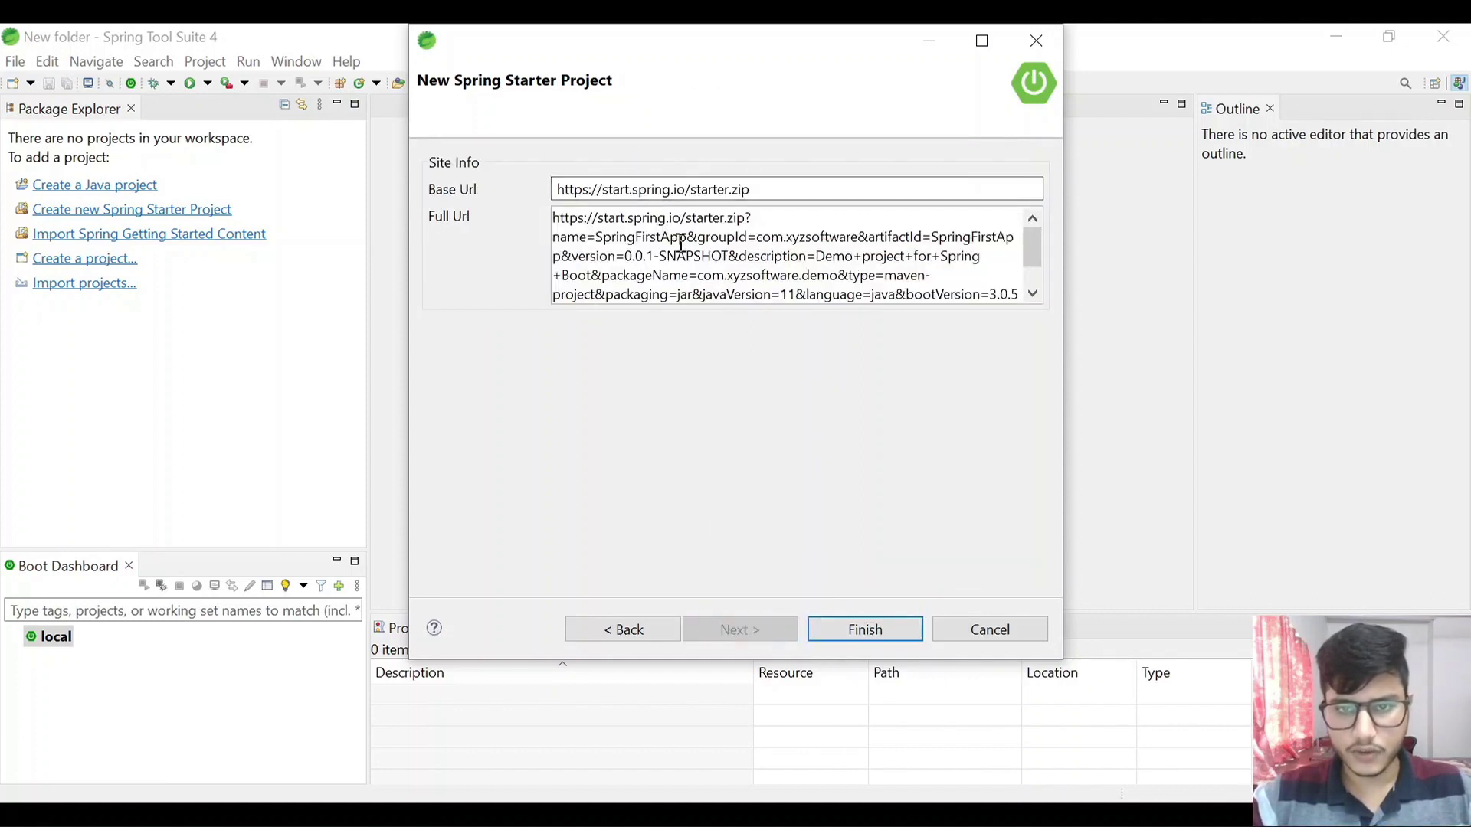
scroll(761, 240, down, 1)
scroll(762, 246, up, 1)
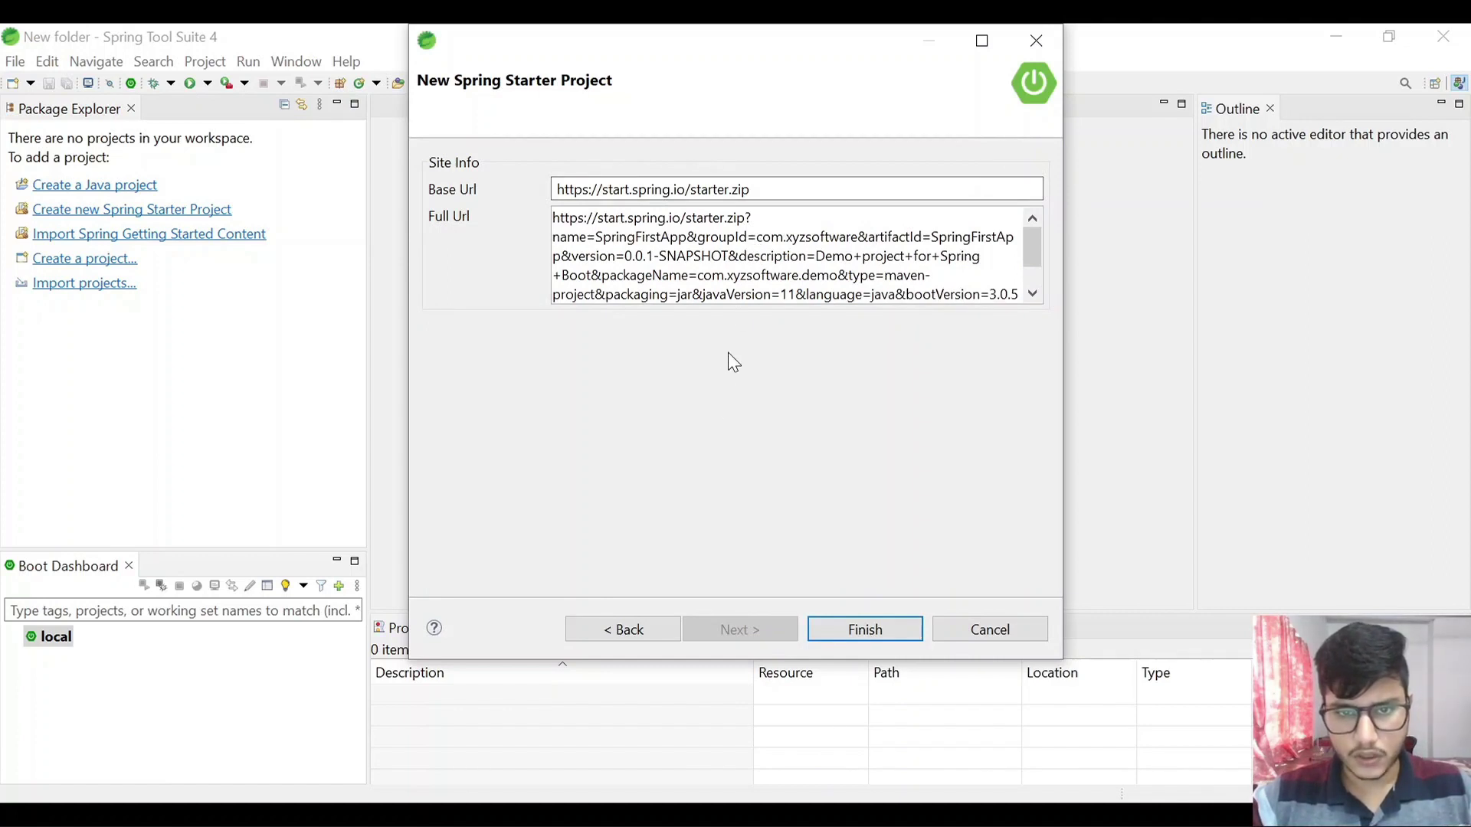
click(843, 629)
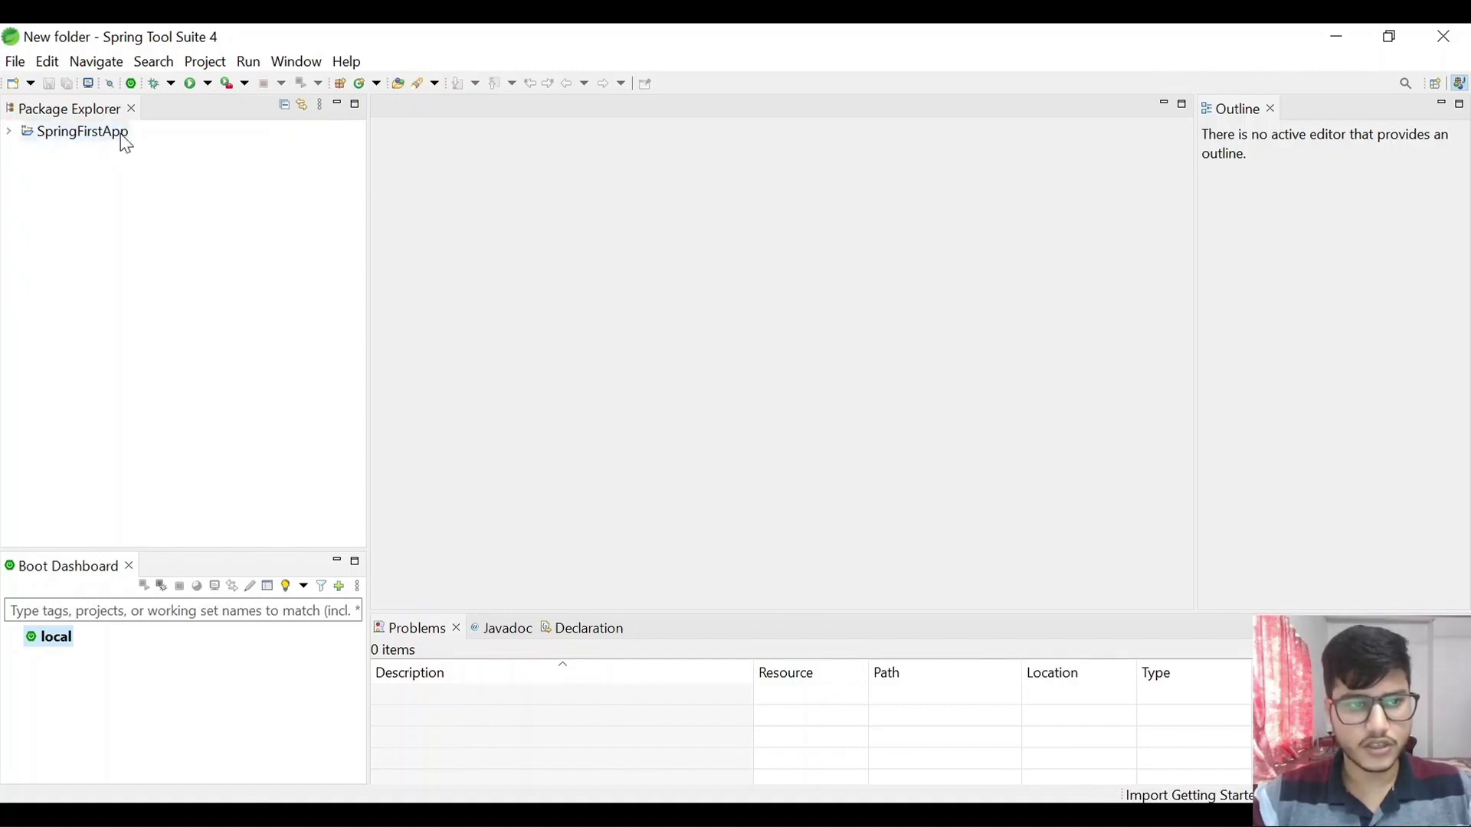
Expand the SpringFirstApp project and its src/main/java, src/main/resources and src/test/java folders to examine the generated structure
click(9, 132)
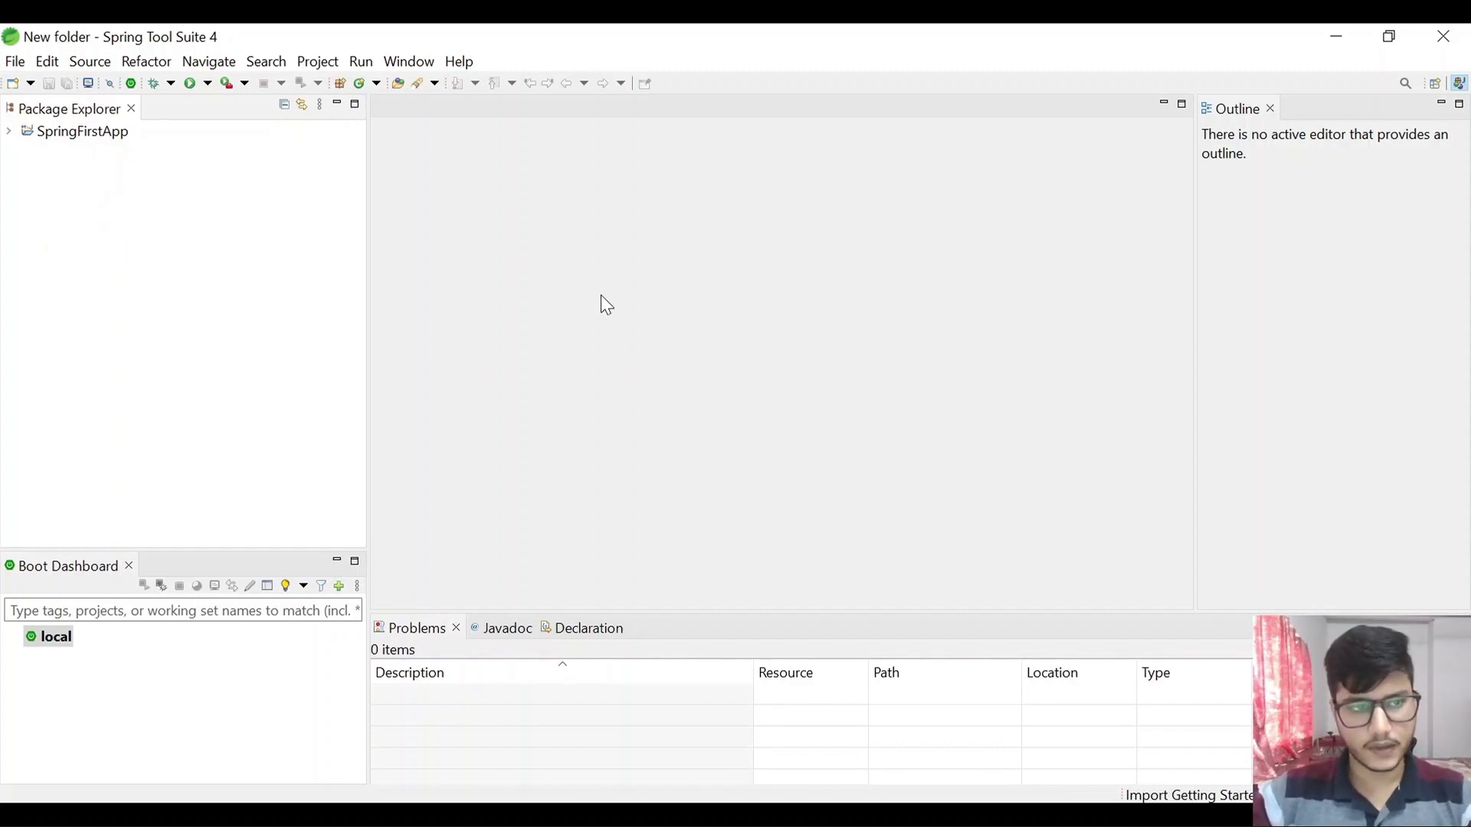
click(69, 136)
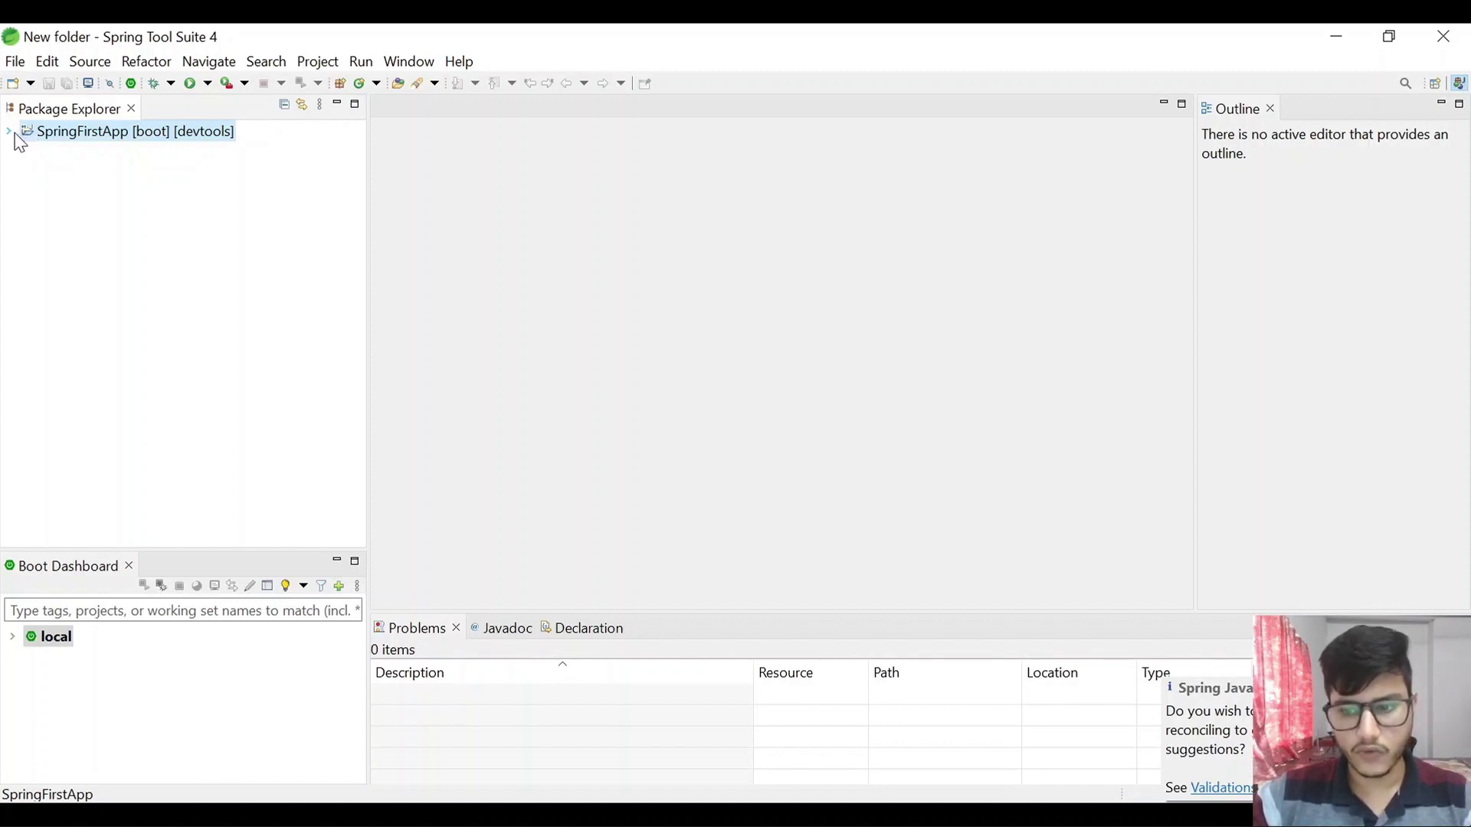
click(10, 131)
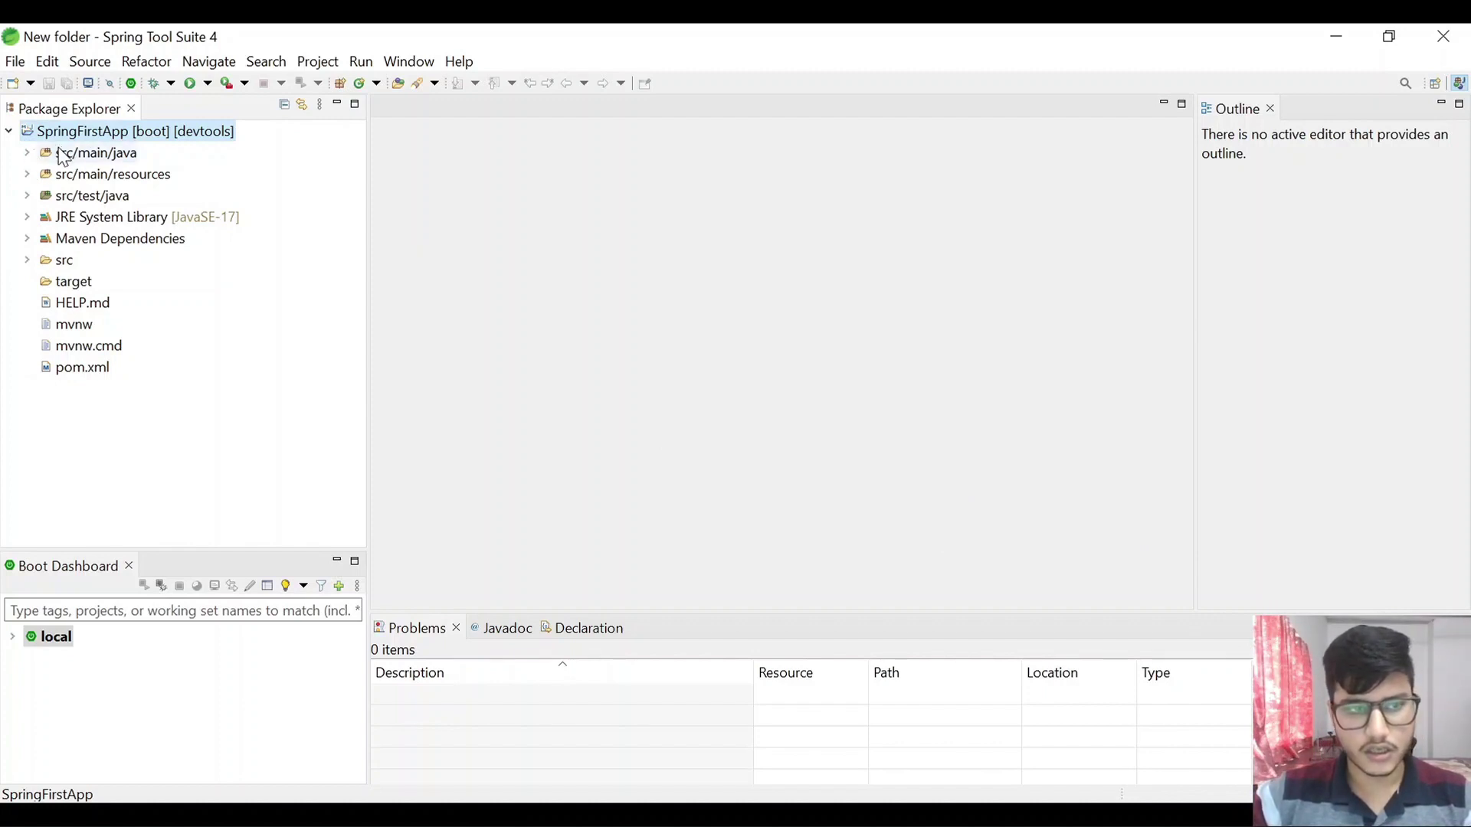
click(33, 150)
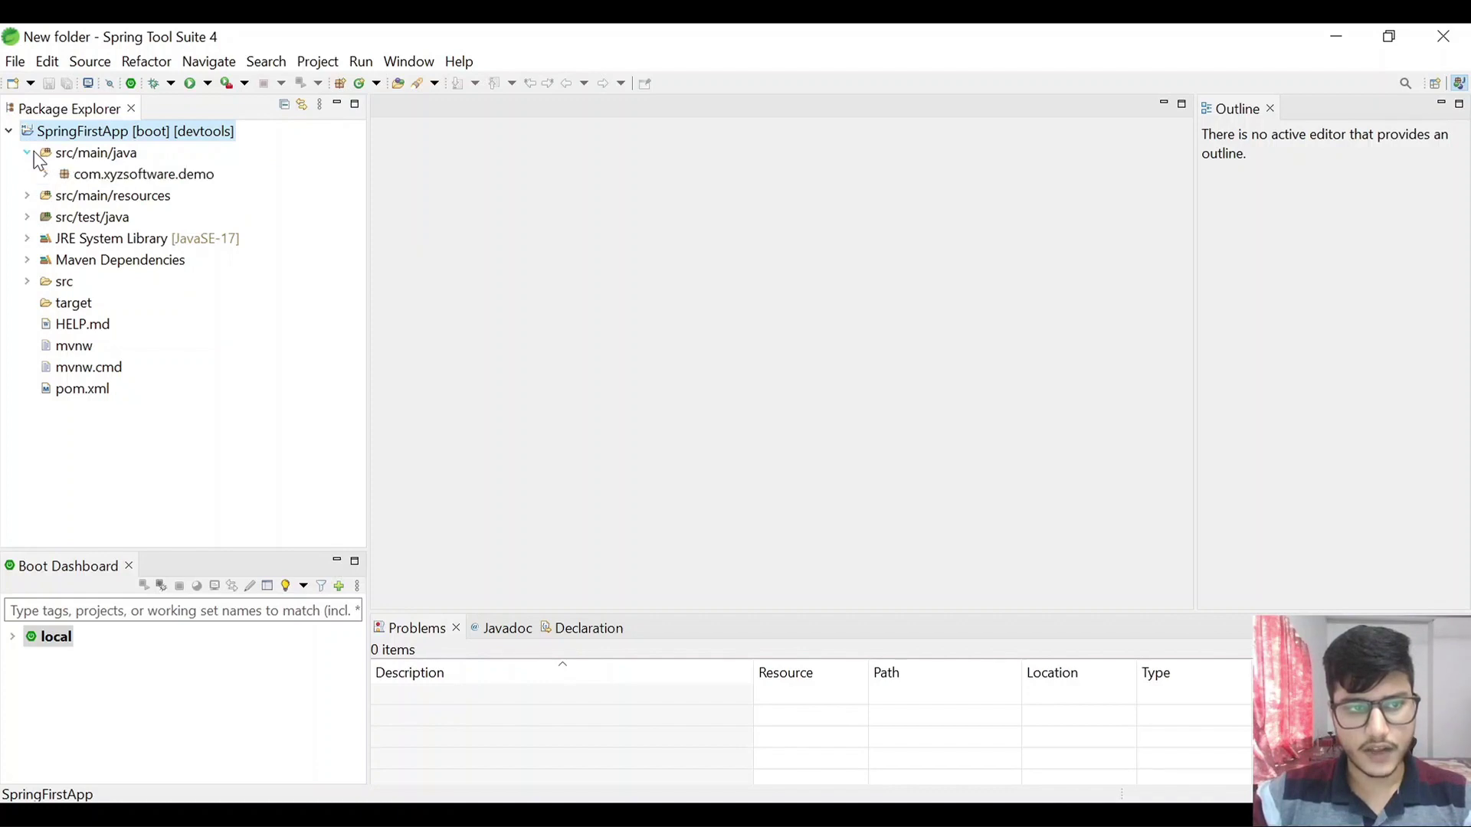
click(28, 195)
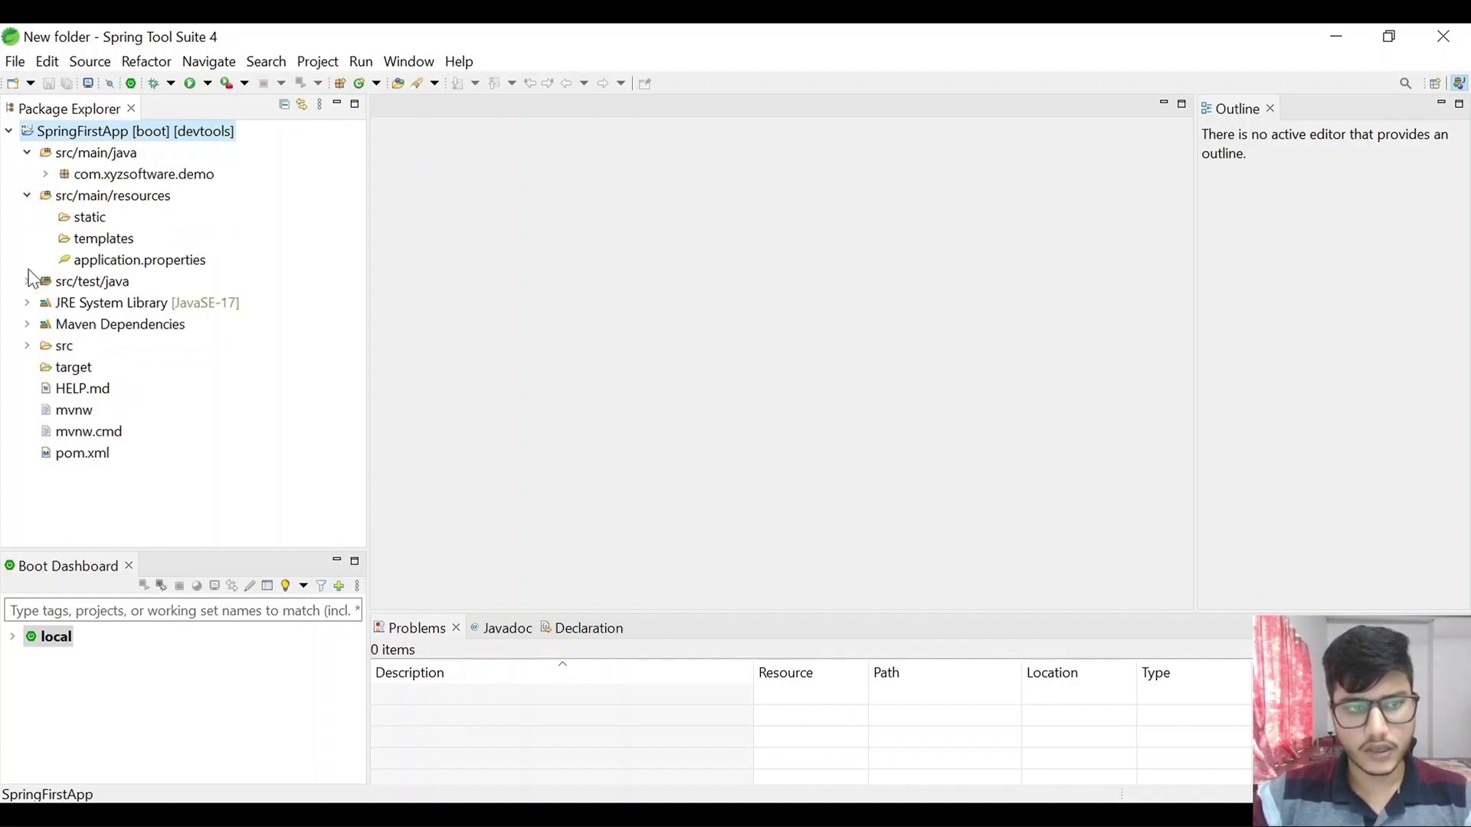
click(27, 282)
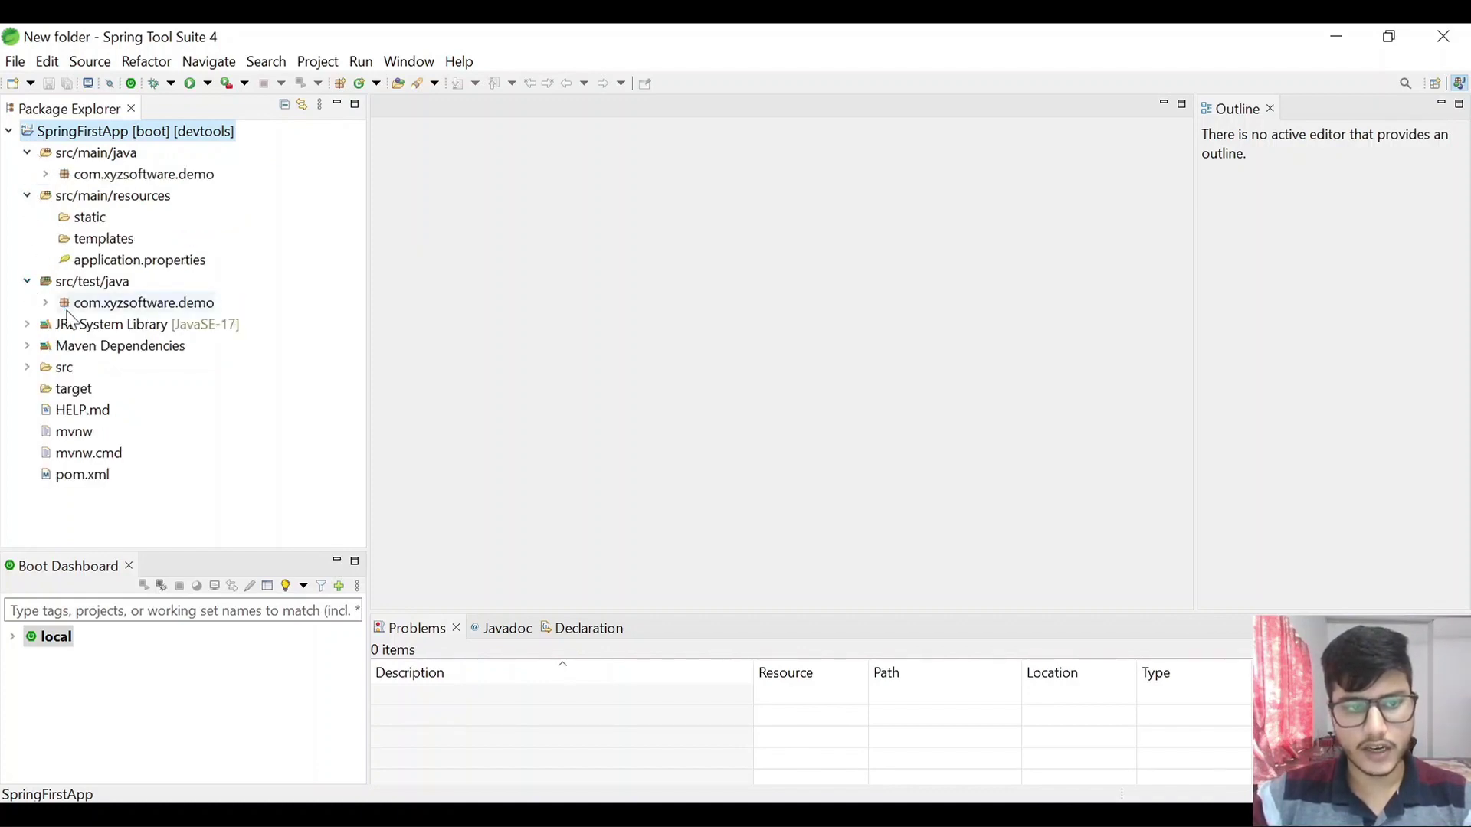